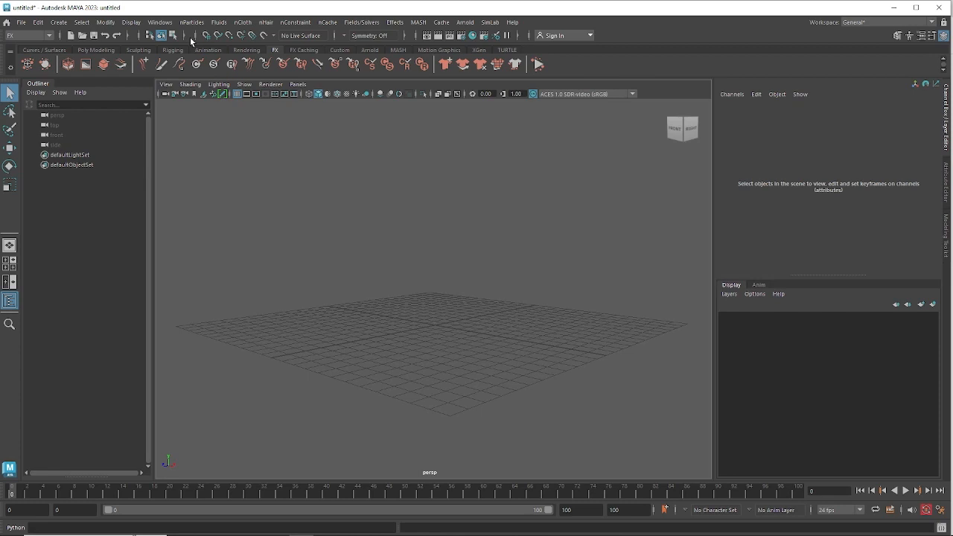
# Create a legacy particle emitter with the current emitter options at the centre of the grid.
pyautogui.click(191, 23)
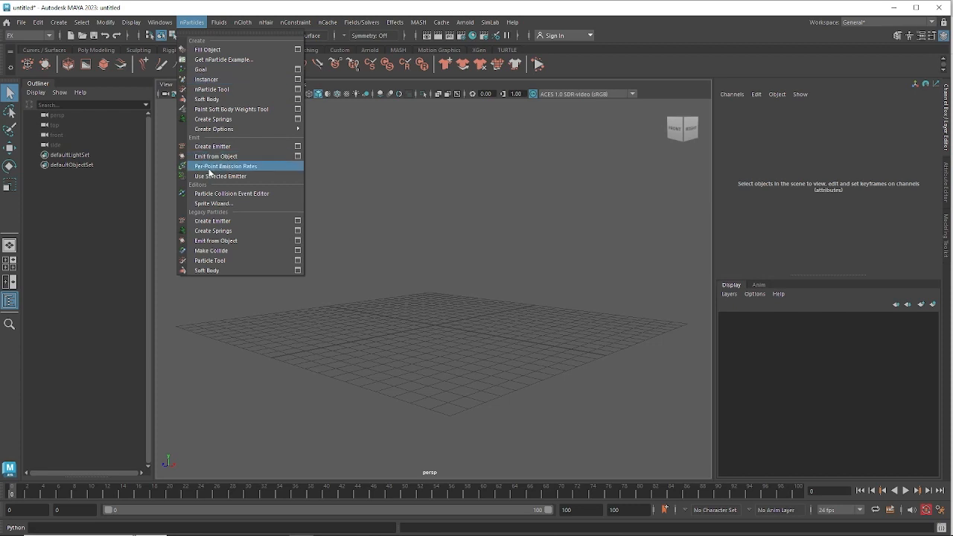
pyautogui.click(218, 223)
pyautogui.scroll(6, 496, 331)
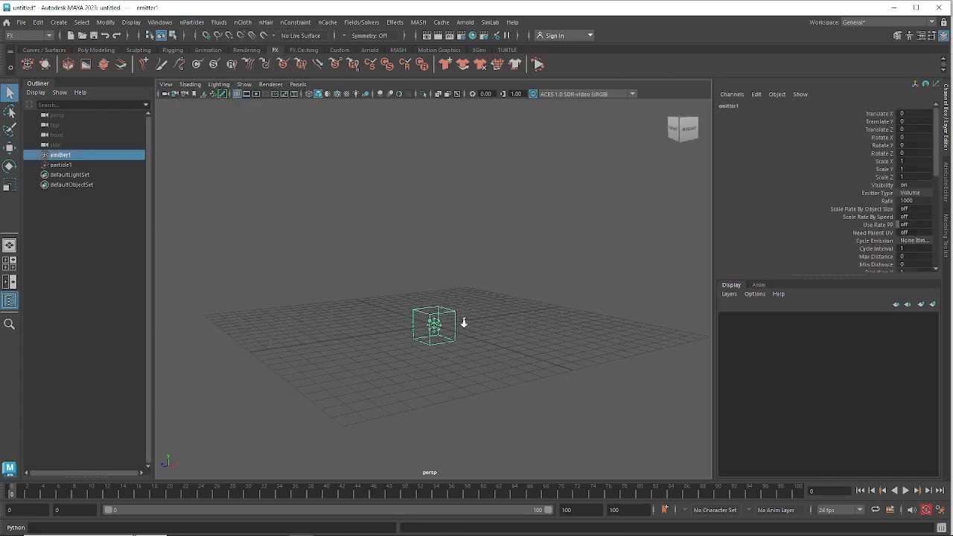
pyautogui.moveTo(501, 292)
pyautogui.keyDown('alt'); pyautogui.mouseDown()
pyautogui.moveTo(490, 295)
pyautogui.moveTo(521, 315)
pyautogui.moveTo(502, 294)
pyautogui.mouseUp(); pyautogui.keyUp('alt')
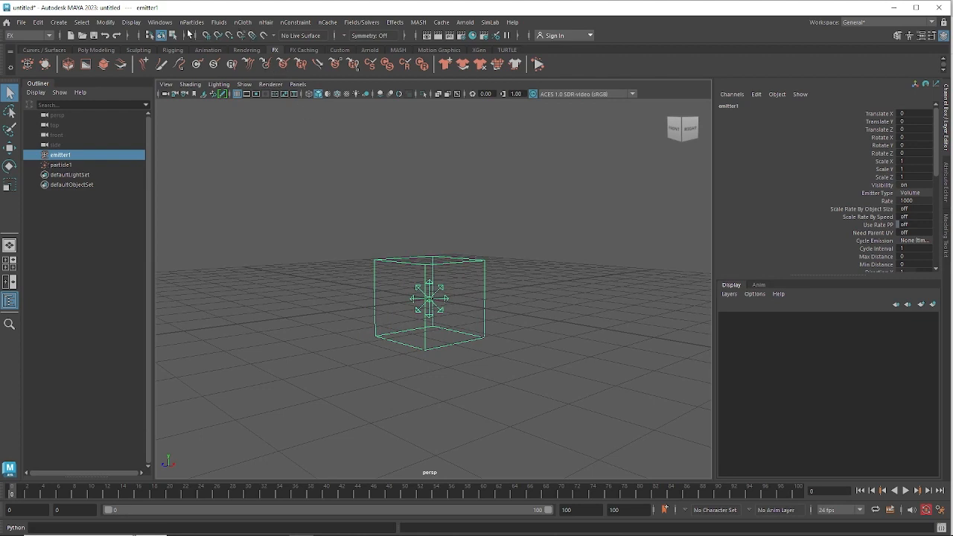
# Reset the legacy emitter options to their defaults and create a new omni emitter.
pyautogui.click(192, 22)
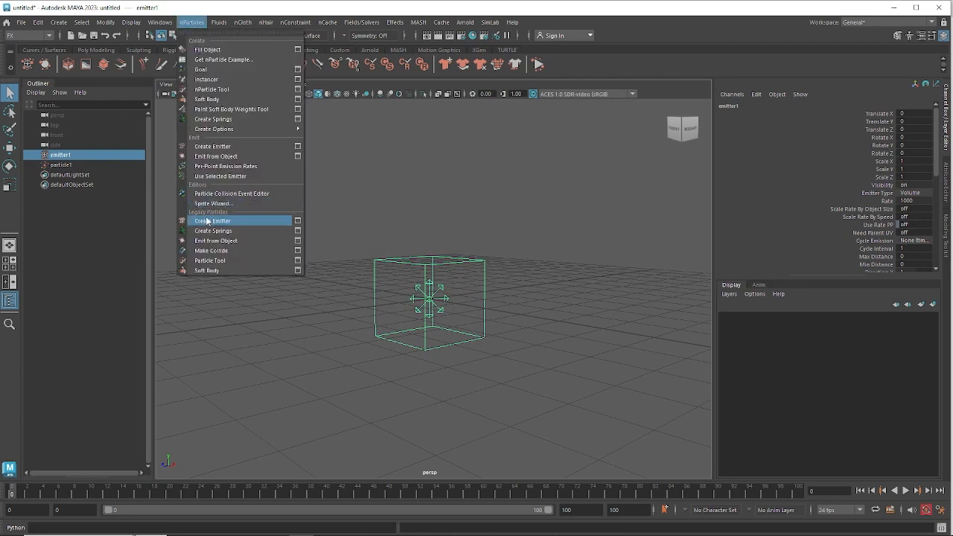
pyautogui.click(297, 221)
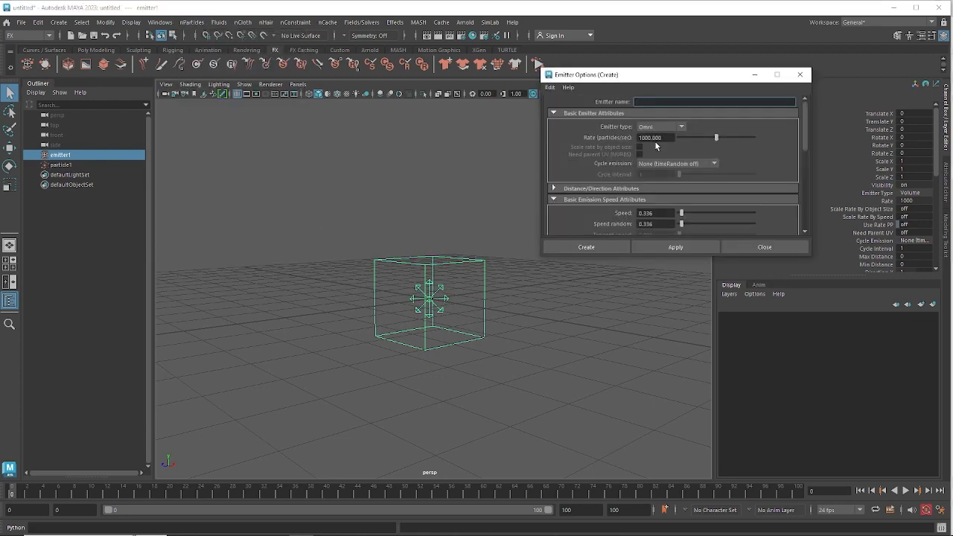
pyautogui.click(551, 87)
pyautogui.click(585, 109)
pyautogui.click(594, 247)
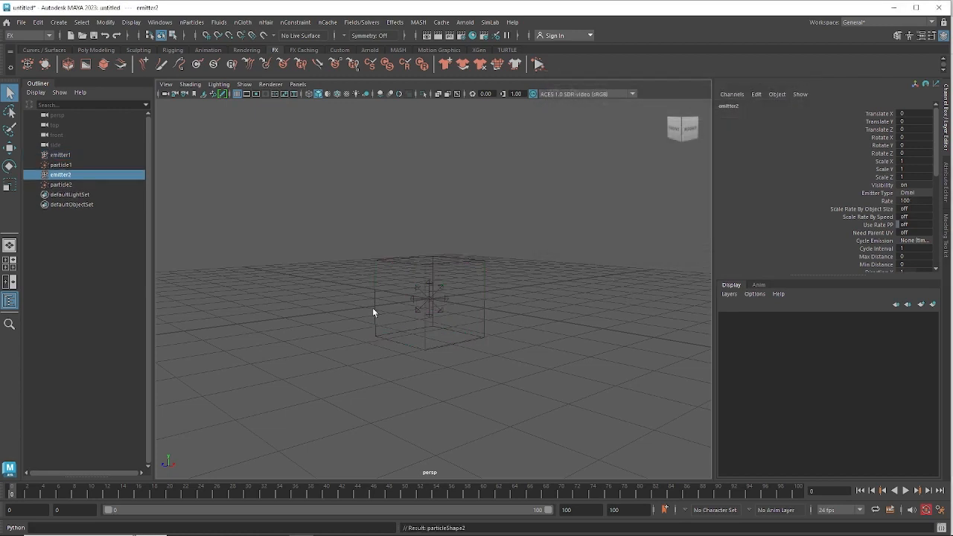
# Delete the first emitter and its particle object, emitter1 and particle1, from the scene.
pyautogui.keyDown('shift'); pyautogui.click(74, 185); pyautogui.keyUp('shift')
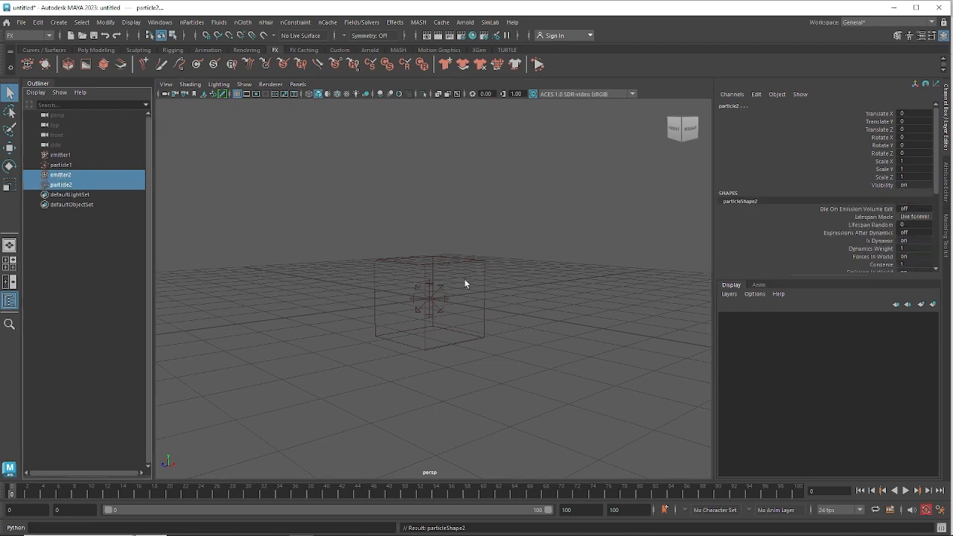
pyautogui.click(66, 155)
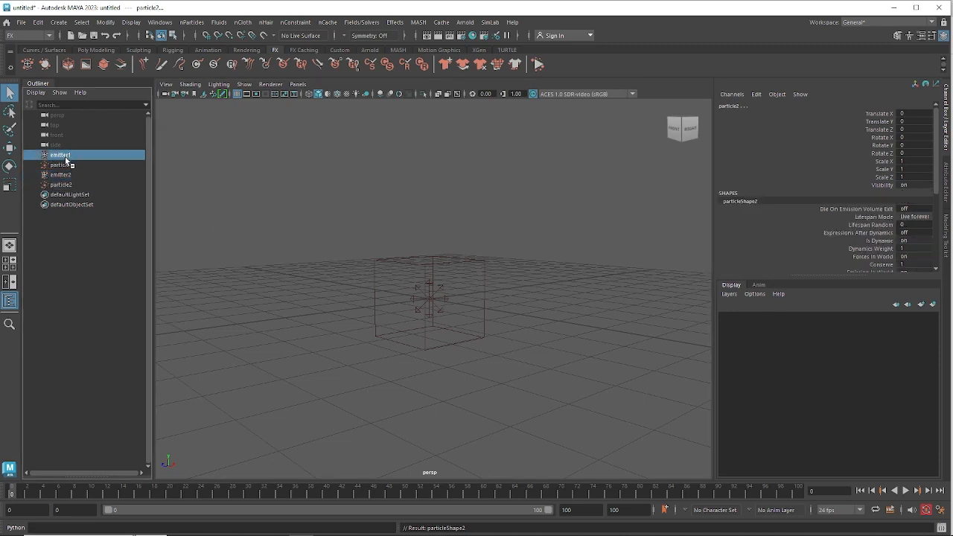
pyautogui.keyDown('shift'); pyautogui.click(75, 165); pyautogui.keyUp('shift')
pyautogui.press('Delete')
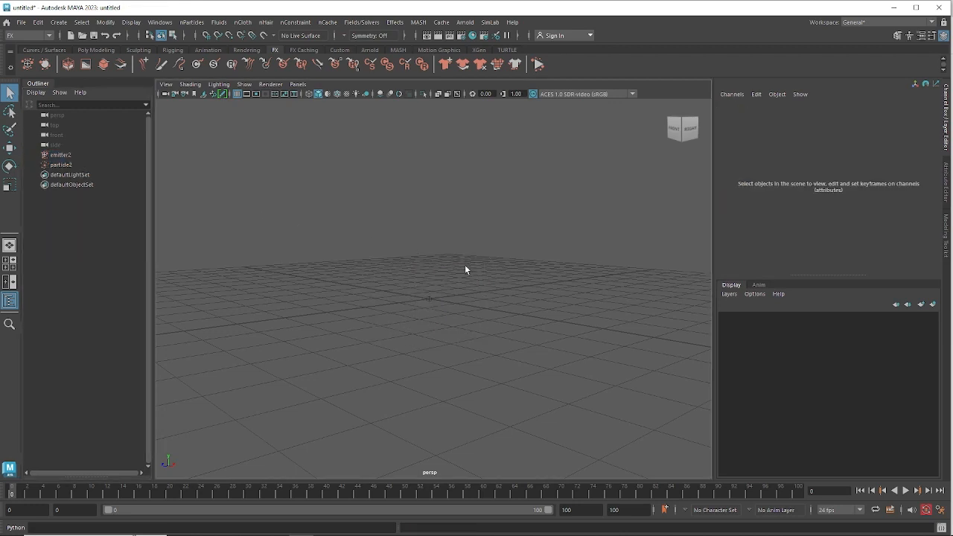
# Select the remaining omni emitter and play the animation to preview its particles.
pyautogui.click(429, 298)
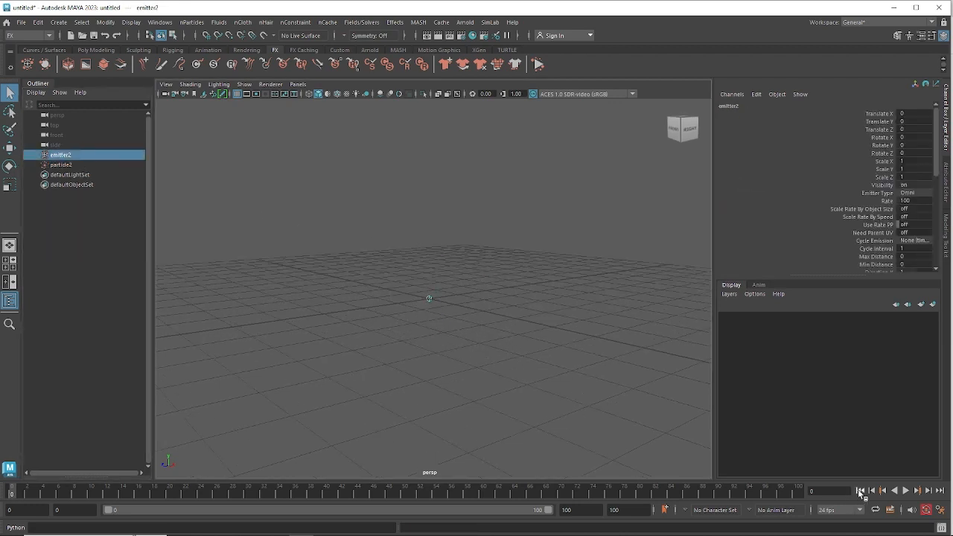
pyautogui.click(906, 490)
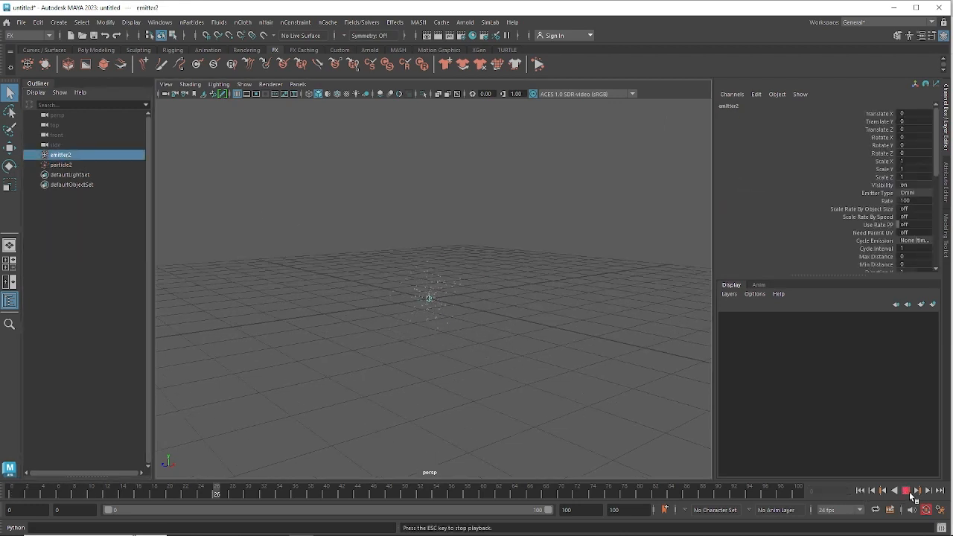
pyautogui.press('Escape')
pyautogui.keyDown('alt'); pyautogui.moveTo(521, 350); pyautogui.dragTo(475, 250); pyautogui.keyUp('alt')
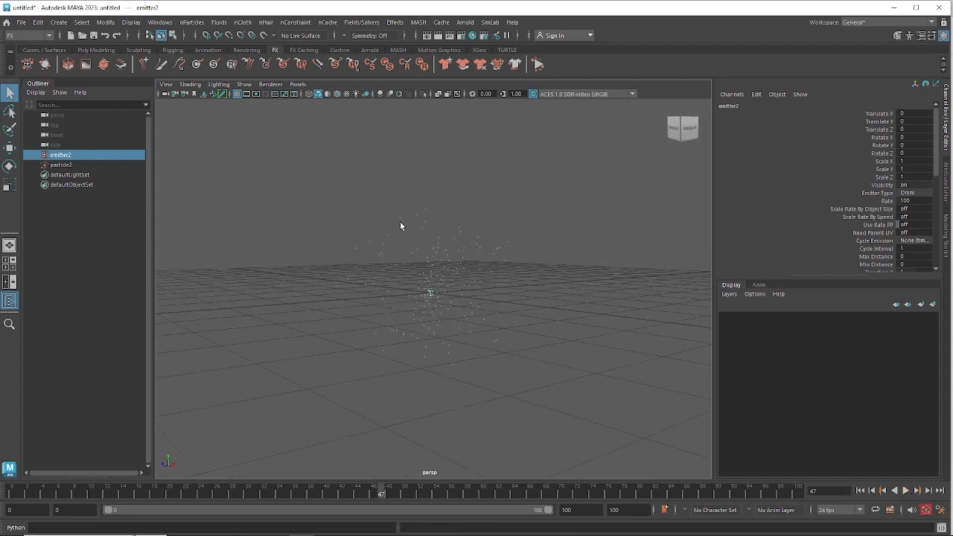
# In the Time Slider preferences, set the playback speed to Play every frame and save the preferences.
pyautogui.click(160, 36)
pyautogui.click(169, 27)
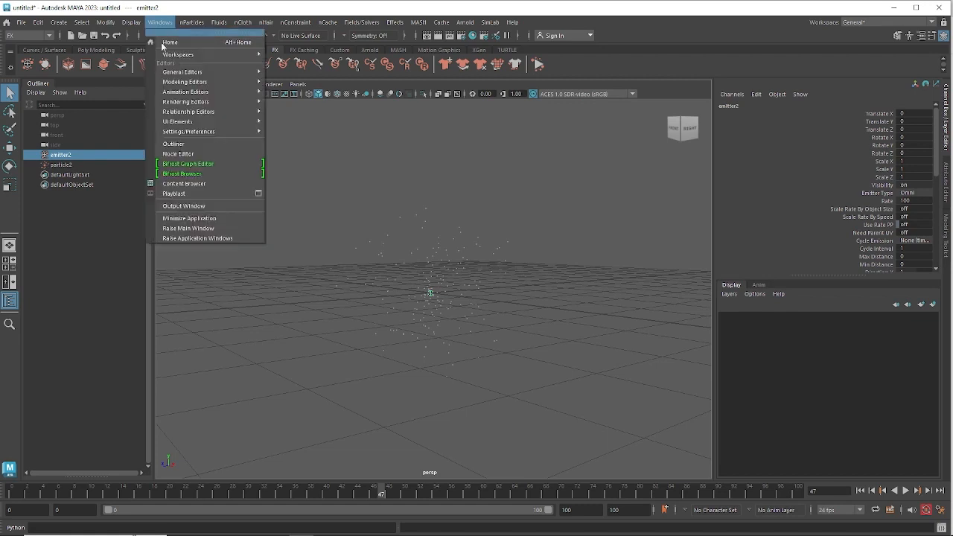
pyautogui.moveTo(186, 132)
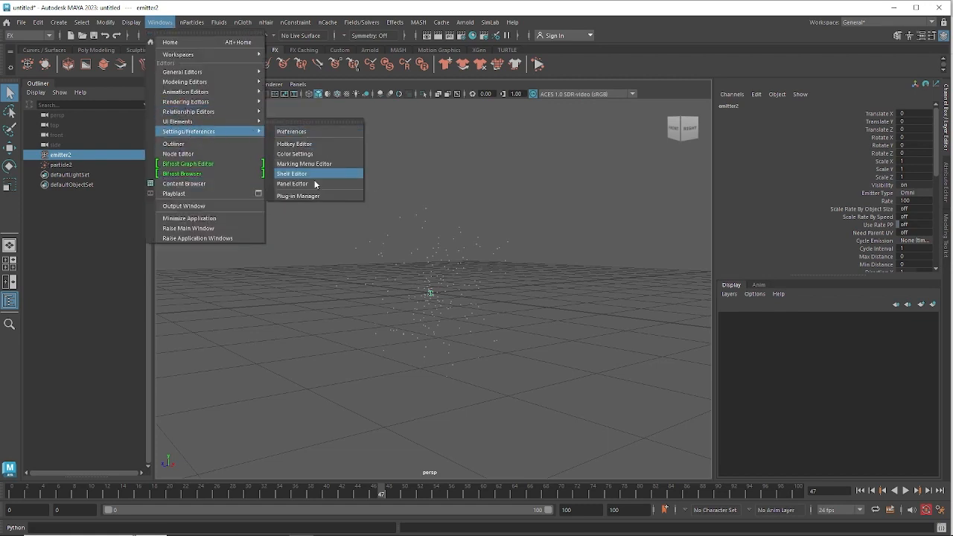
pyautogui.click(313, 132)
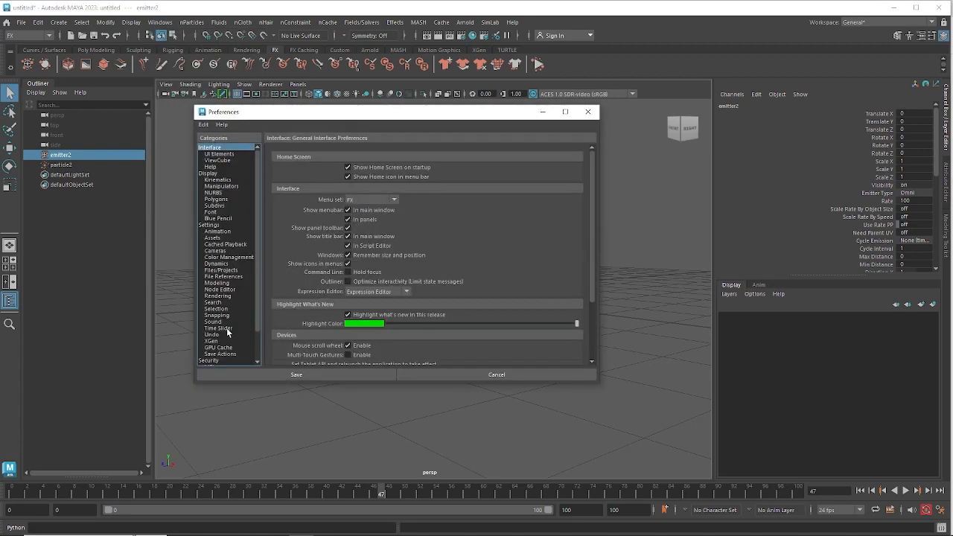
pyautogui.click(219, 328)
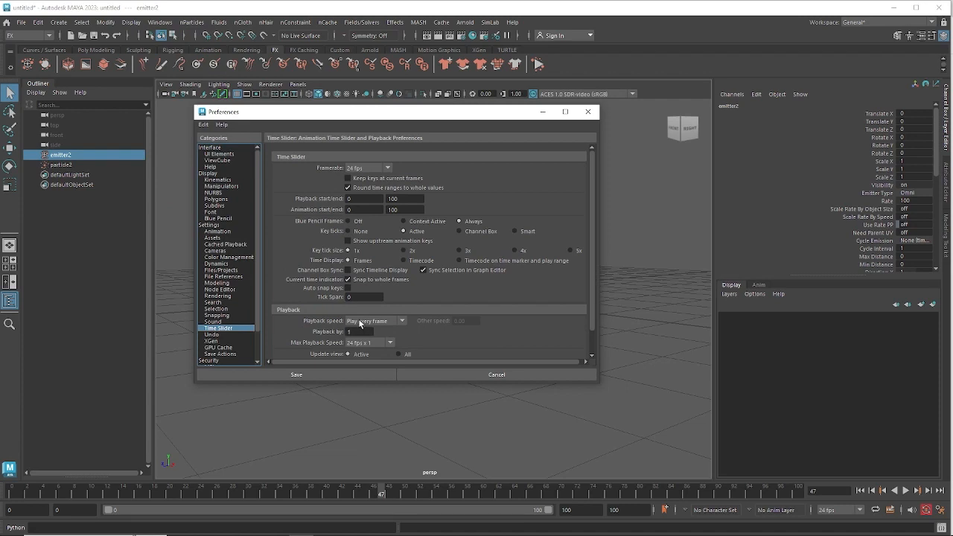
pyautogui.click(359, 320)
pyautogui.click(367, 323)
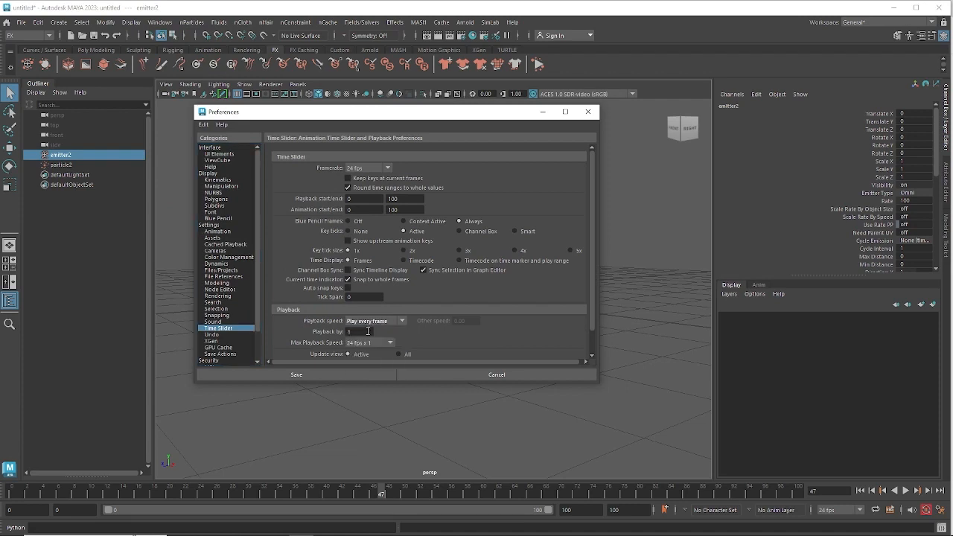
pyautogui.click(367, 323)
pyautogui.click(369, 332)
pyautogui.moveTo(415, 114); pyautogui.dragTo(480, 109)
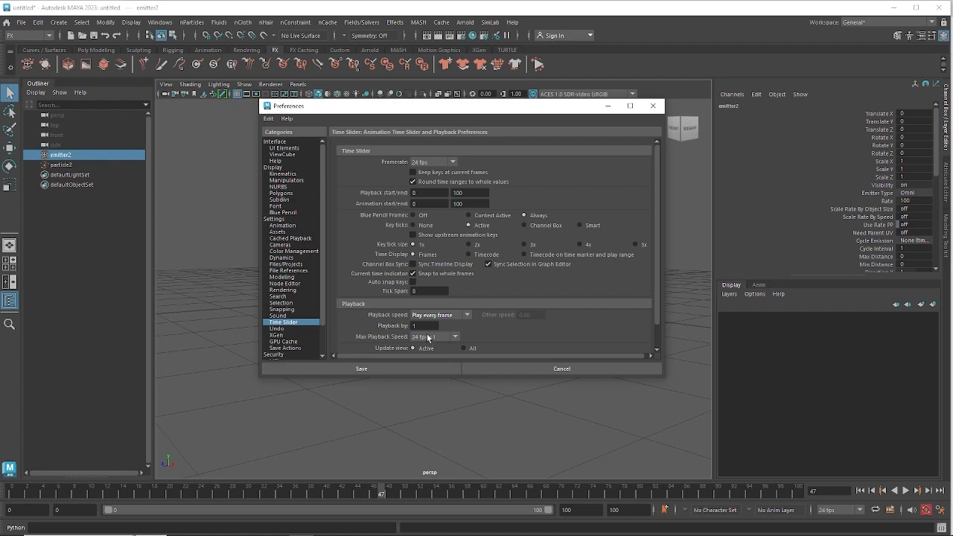
pyautogui.click(397, 366)
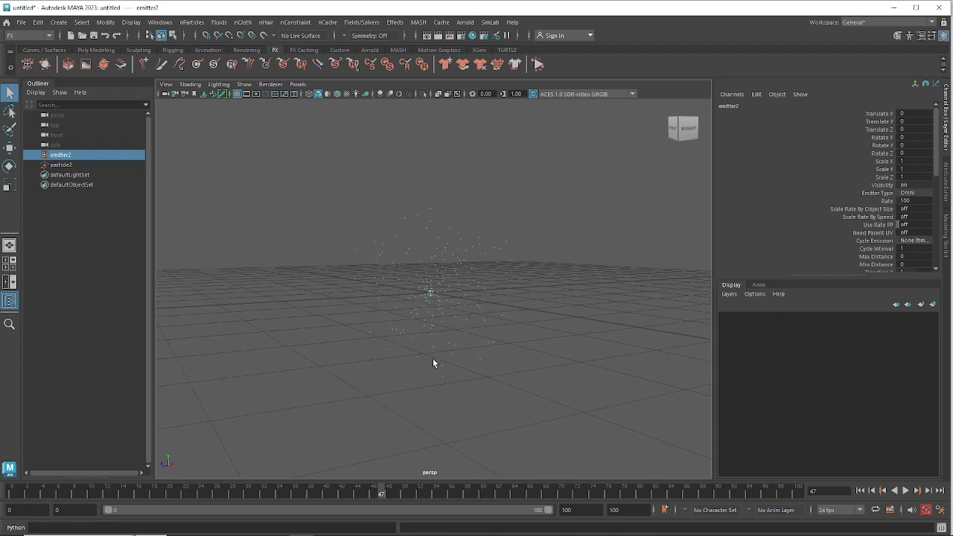
# Rewind the timeline to the start and set the playback speed preference to 24 fps x 1, saving the preferences.
pyautogui.click(861, 491)
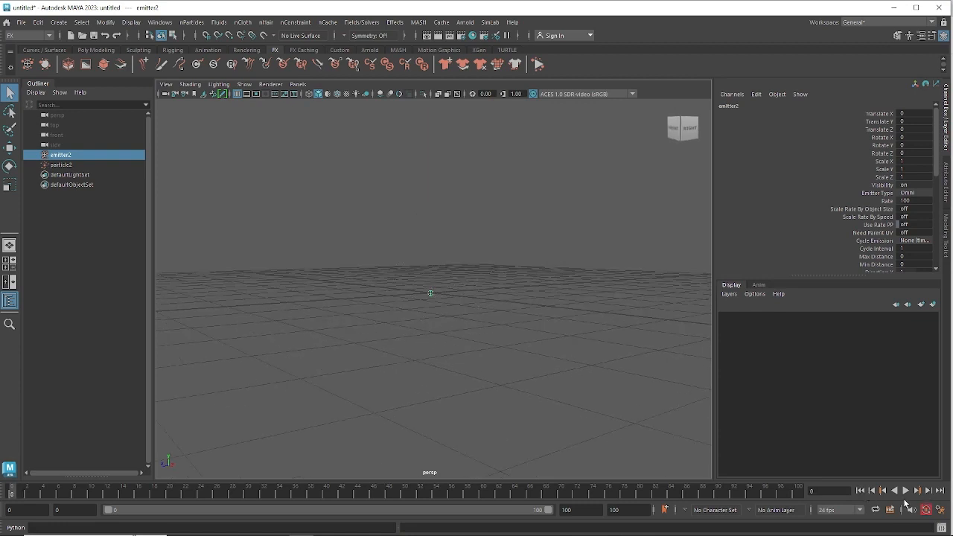
pyautogui.click(192, 22)
pyautogui.moveTo(160, 22)
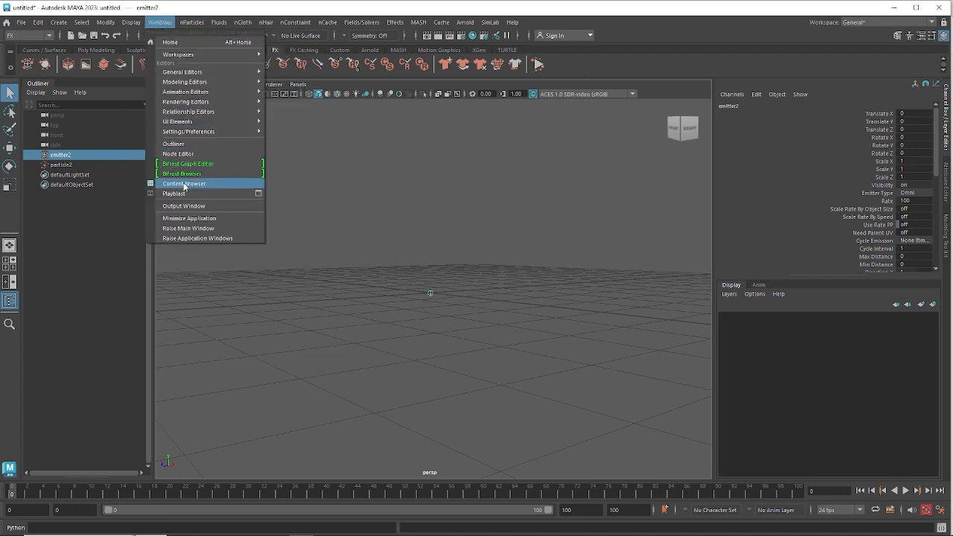
pyautogui.moveTo(191, 131)
pyautogui.click(282, 132)
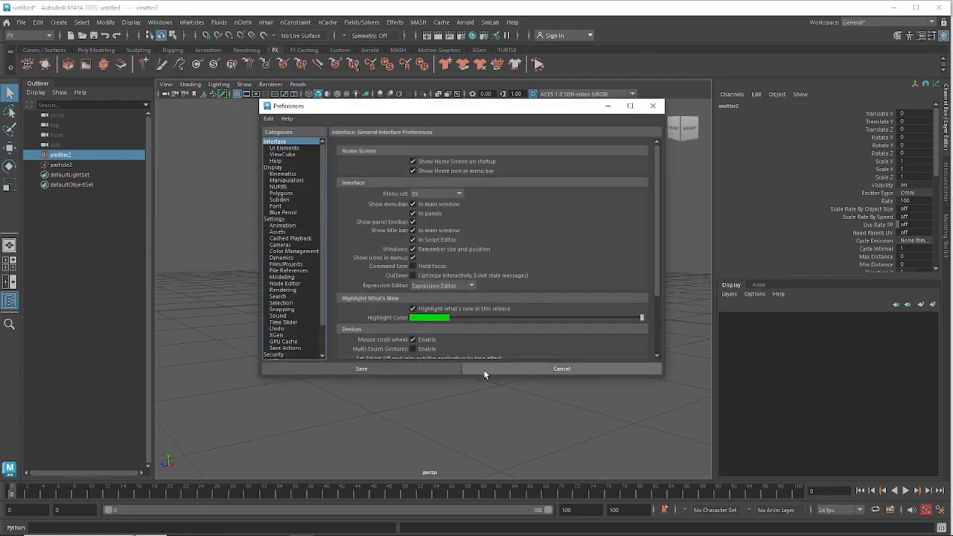
pyautogui.click(286, 323)
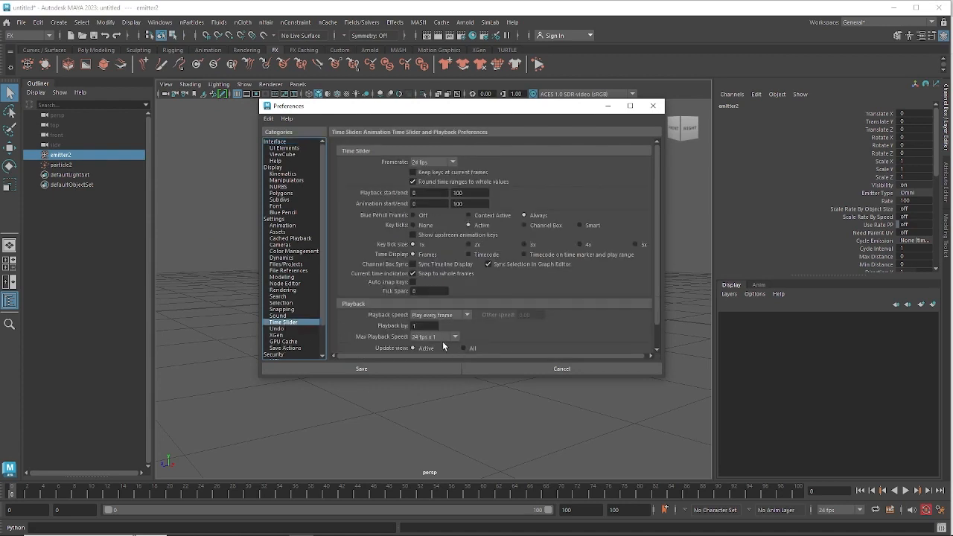
pyautogui.click(435, 319)
pyautogui.click(421, 335)
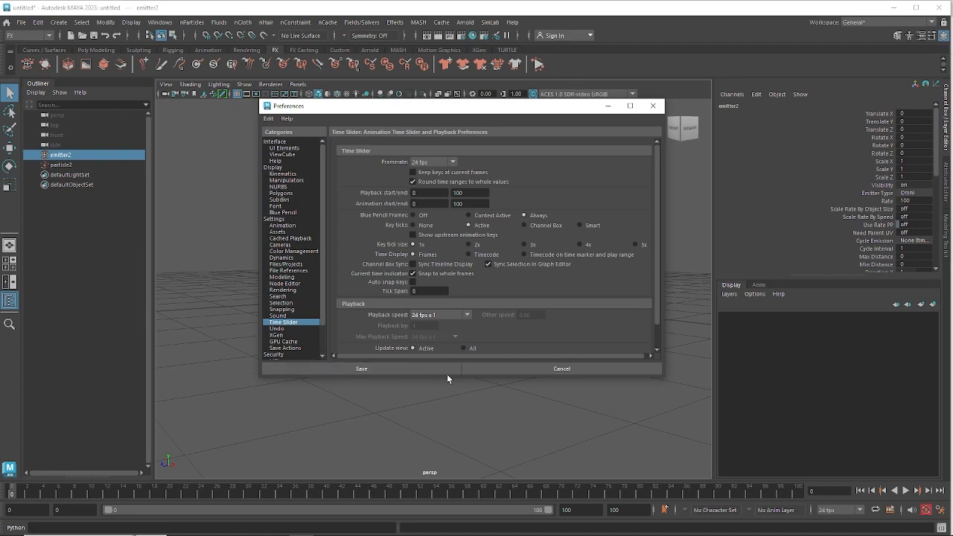
pyautogui.click(404, 368)
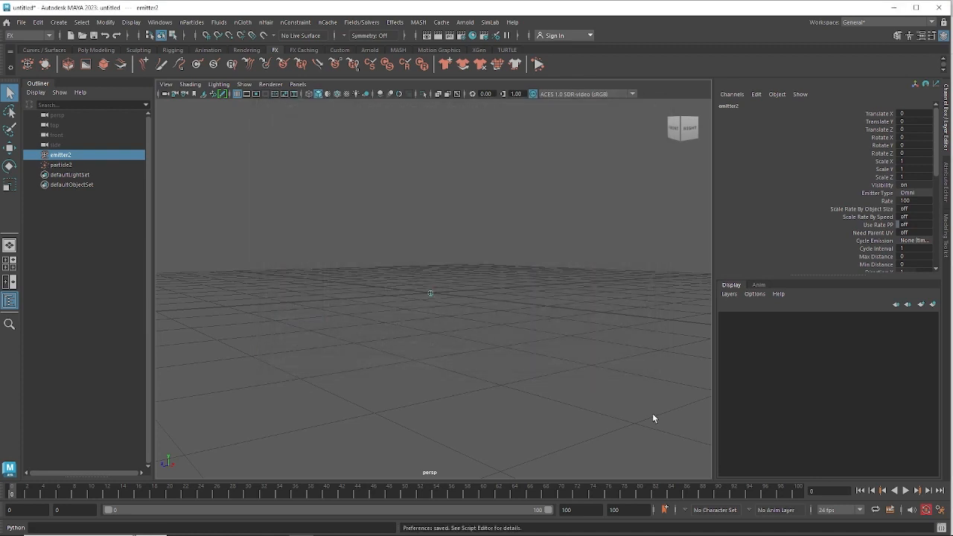
# Play the particle simulation from the start twice to check the emission at the changed playback speed.
pyautogui.click(907, 491)
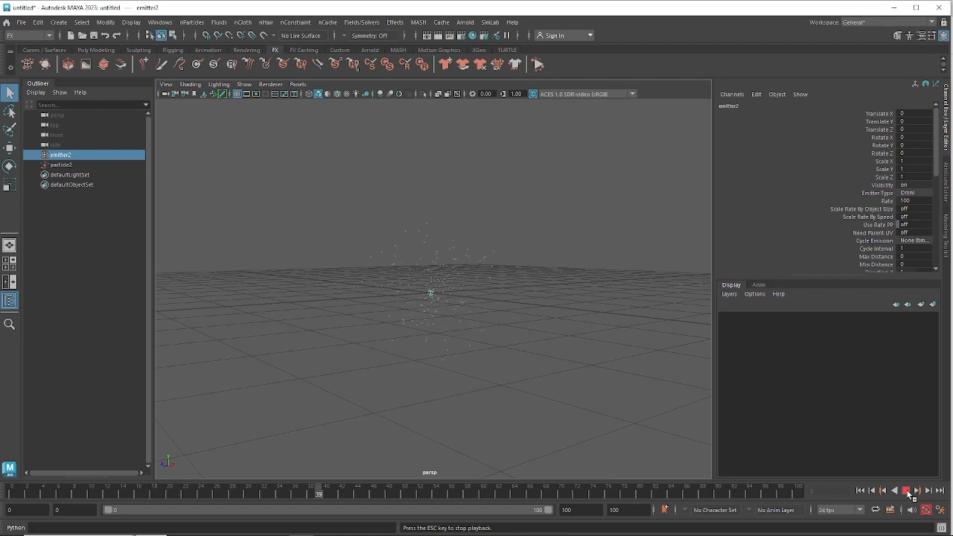
pyautogui.click(906, 491)
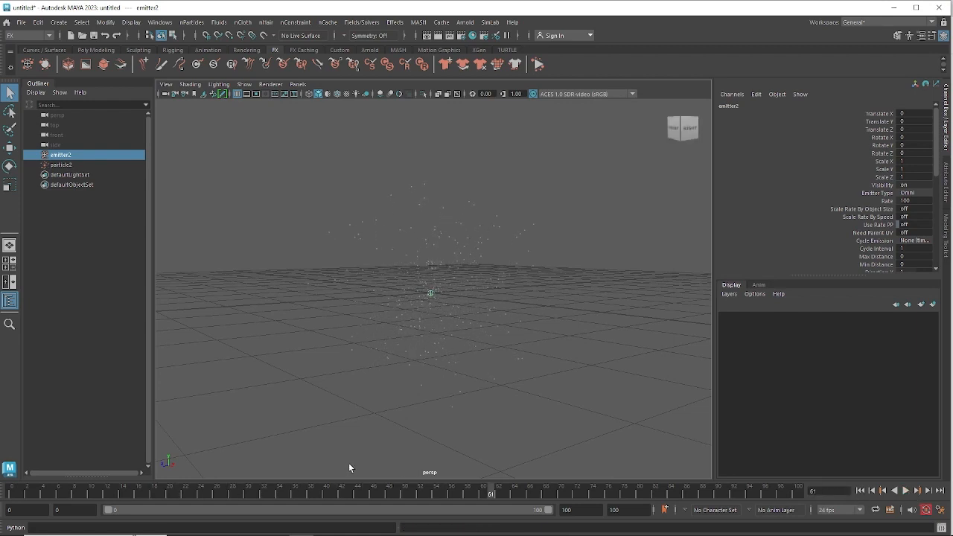
pyautogui.click(15, 494)
pyautogui.click(906, 491)
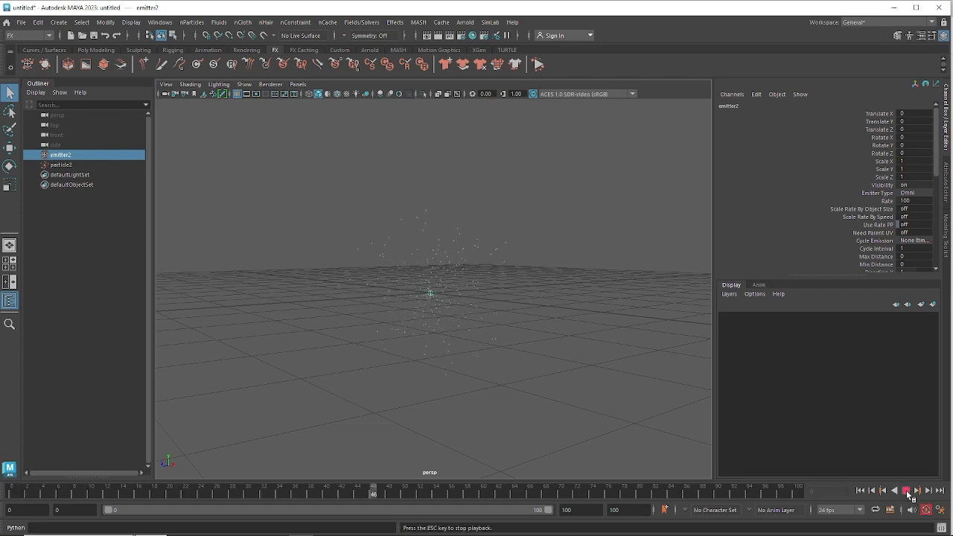
pyautogui.click(906, 490)
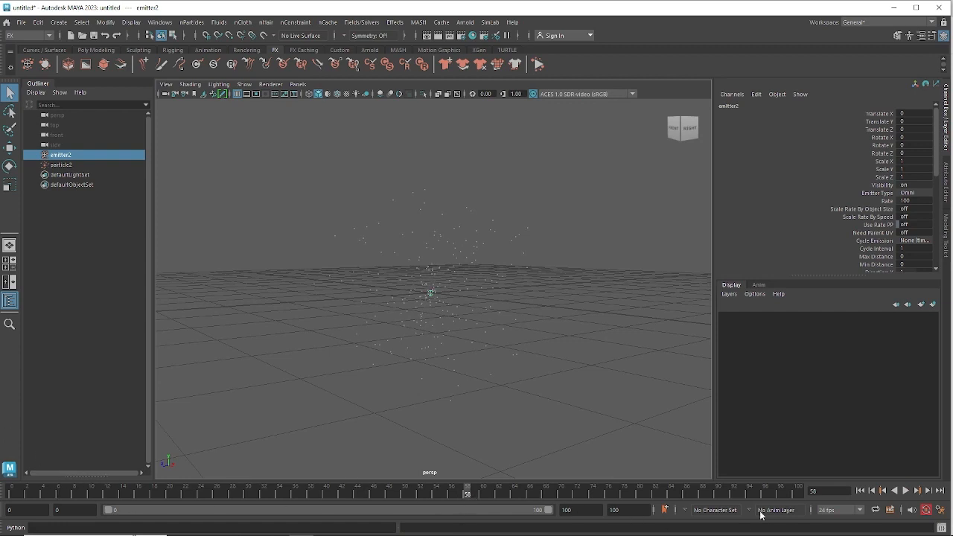
# Set the Time Slider playback speed back to Play every frame and save the preferences.
pyautogui.keyDown('alt'); pyautogui.moveTo(489, 349); pyautogui.dragTo(496, 310); pyautogui.keyUp('alt')
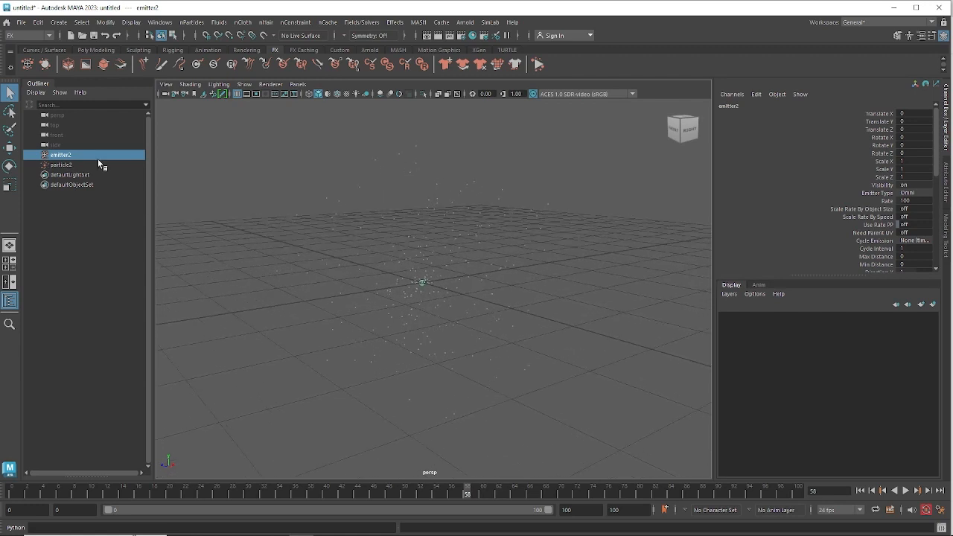
pyautogui.click(151, 23)
pyautogui.moveTo(209, 122)
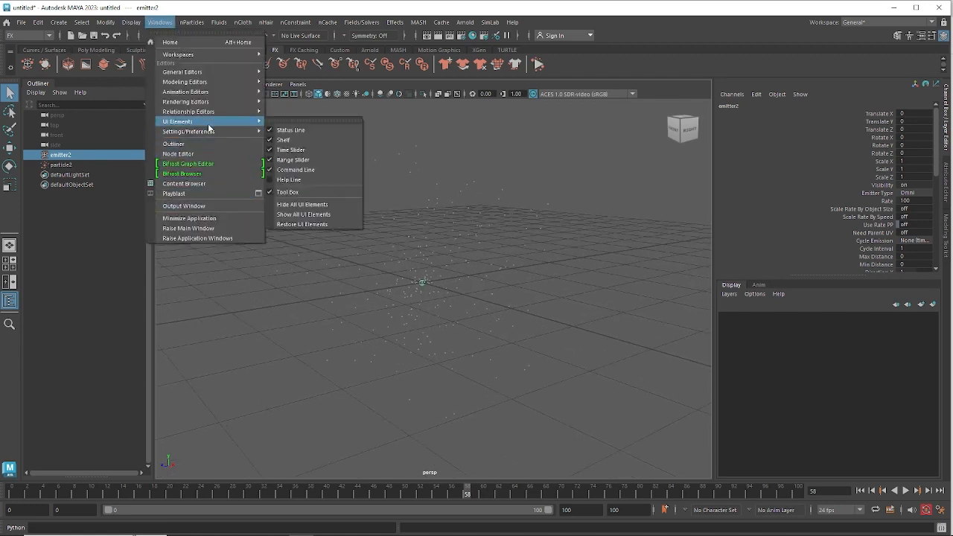
pyautogui.click(314, 132)
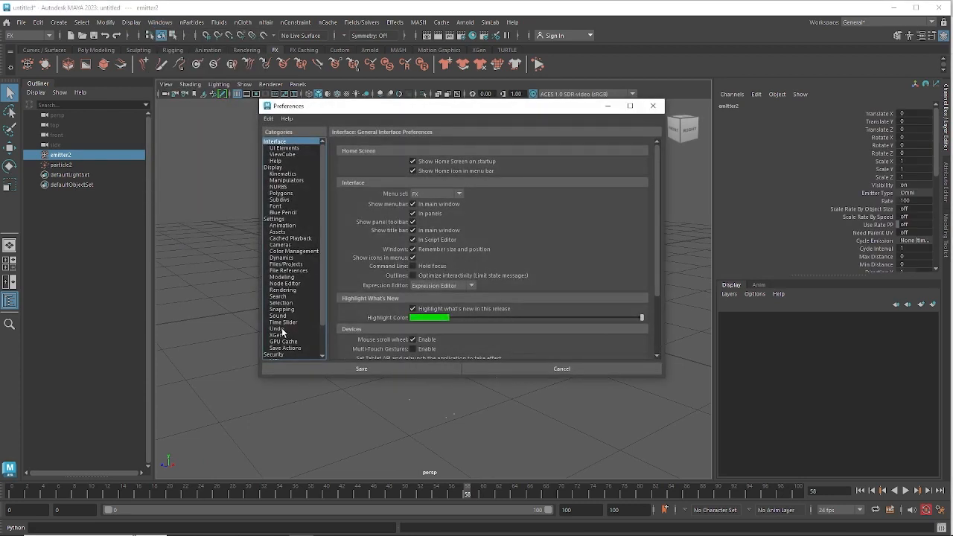
pyautogui.click(283, 323)
pyautogui.click(429, 316)
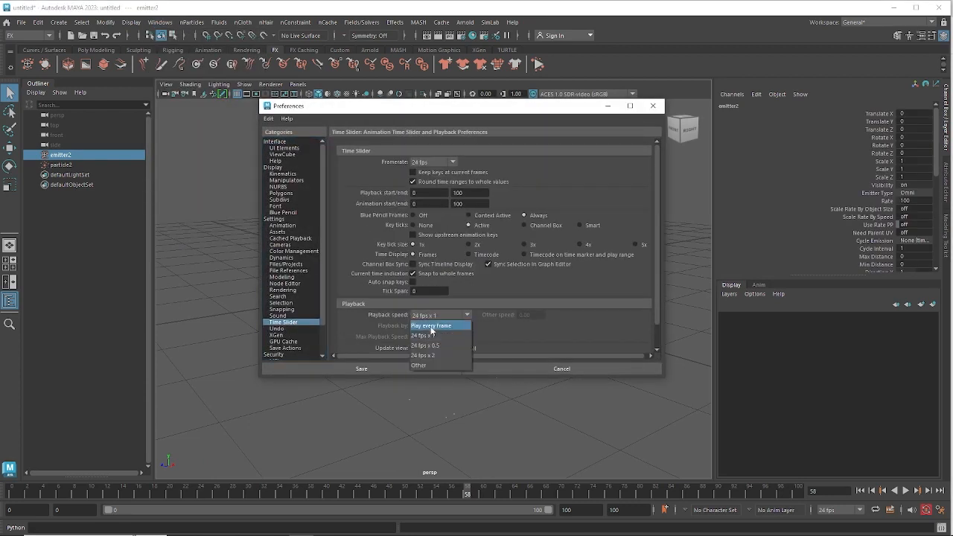
pyautogui.click(432, 326)
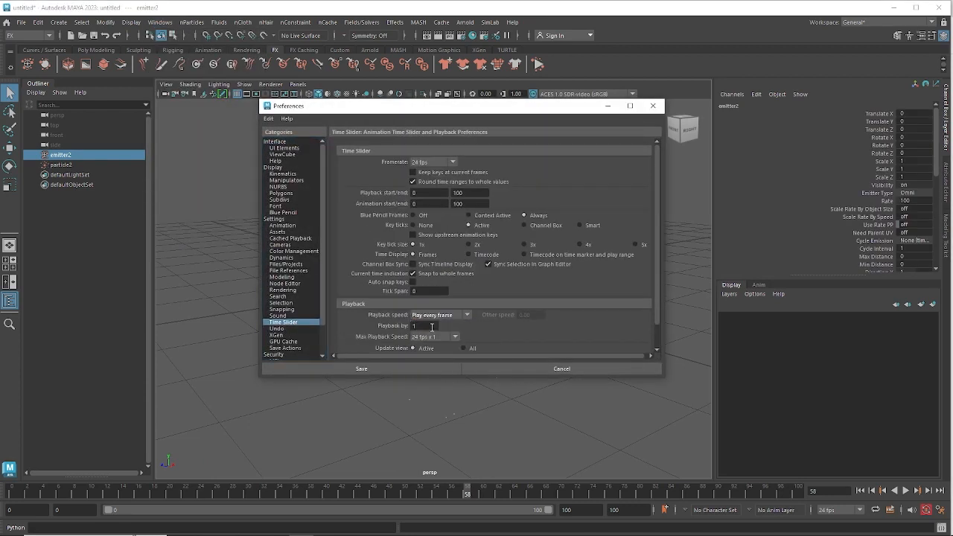
pyautogui.click(395, 370)
pyautogui.moveTo(517, 398)
pyautogui.keyDown('alt'); pyautogui.mouseDown()
pyautogui.moveTo(476, 366)
pyautogui.moveTo(510, 387)
pyautogui.mouseUp(); pyautogui.keyUp('alt')
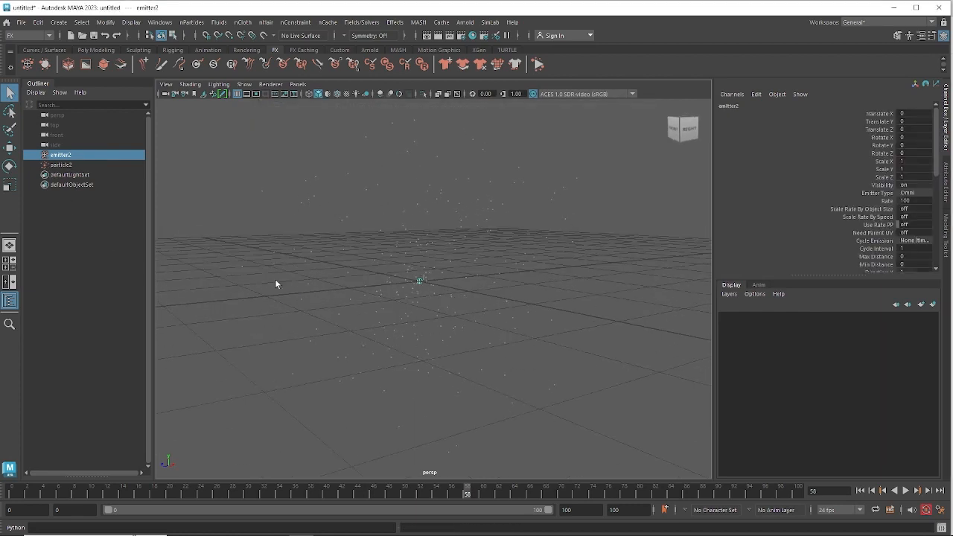
# Select the particle object and the emitter in turn, open the emitter's attributes and examine the available emitter types.
pyautogui.click(63, 165)
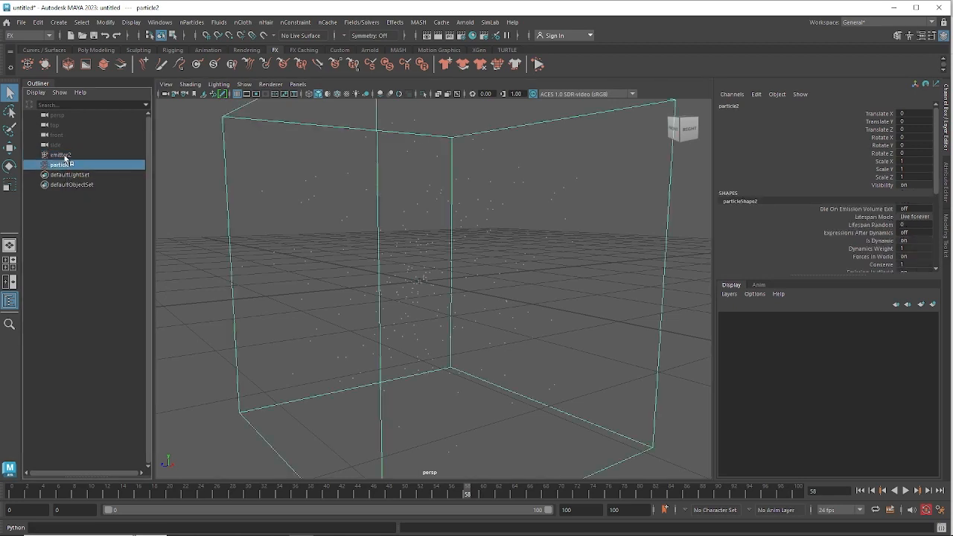
pyautogui.click(62, 155)
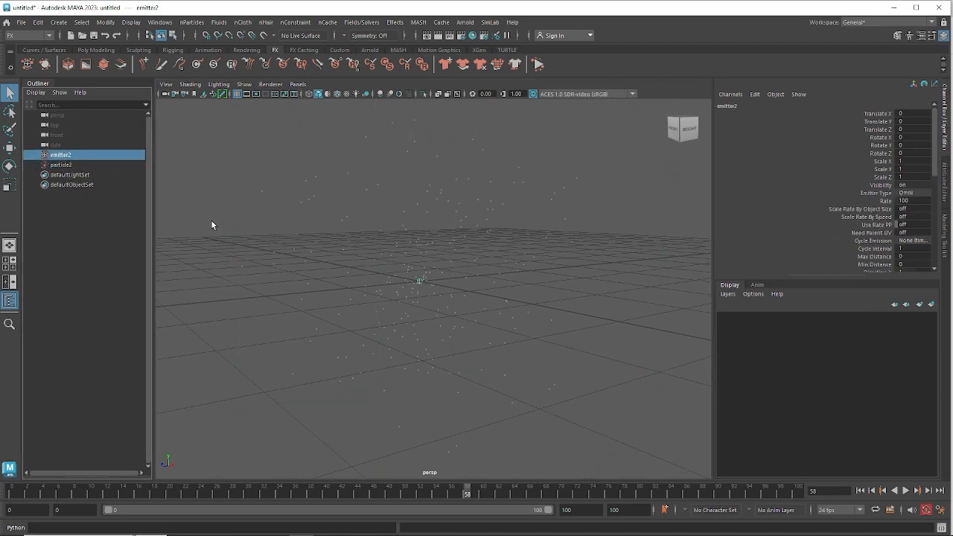
pyautogui.hotkey('ctrl', 'a')
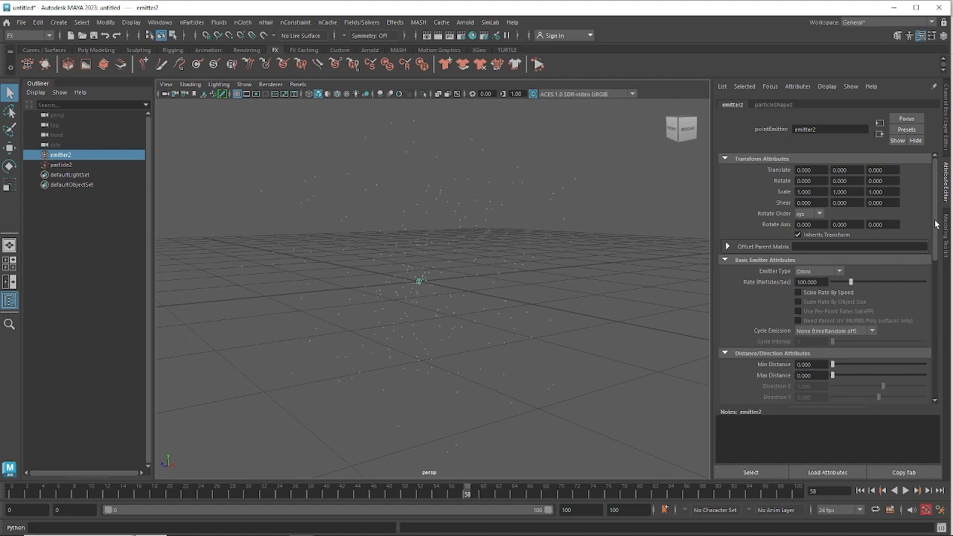
pyautogui.moveTo(935, 214)
pyautogui.mouseDown()
pyautogui.moveTo(939, 251)
pyautogui.moveTo(940, 225)
pyautogui.mouseUp()
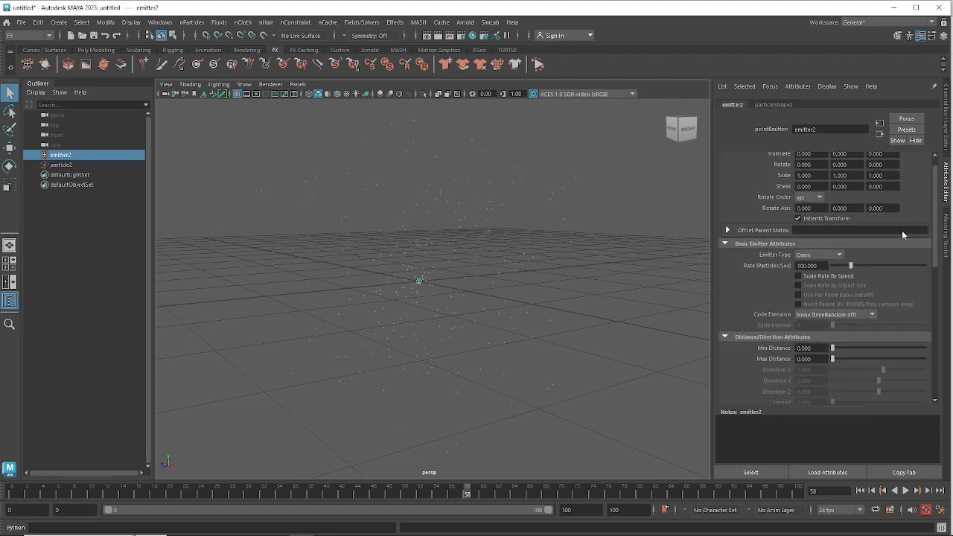
pyautogui.click(812, 255)
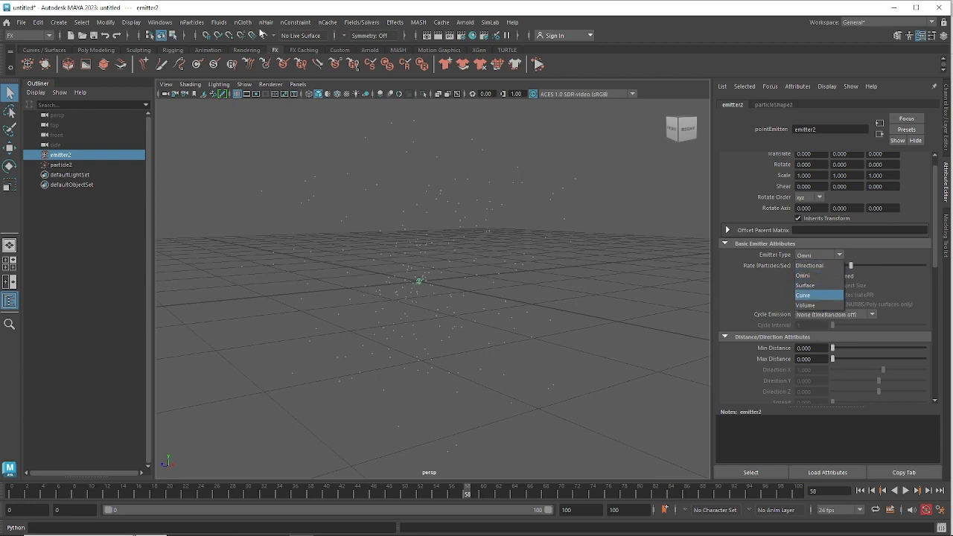
# Open the legacy Create Emitter options and examine which emitter types can be chosen at creation.
pyautogui.click(196, 26)
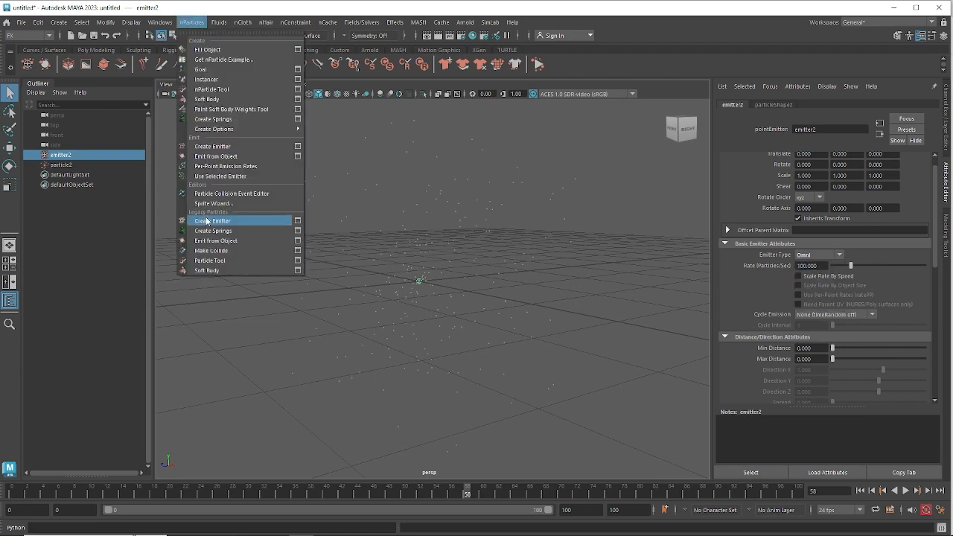
pyautogui.click(299, 221)
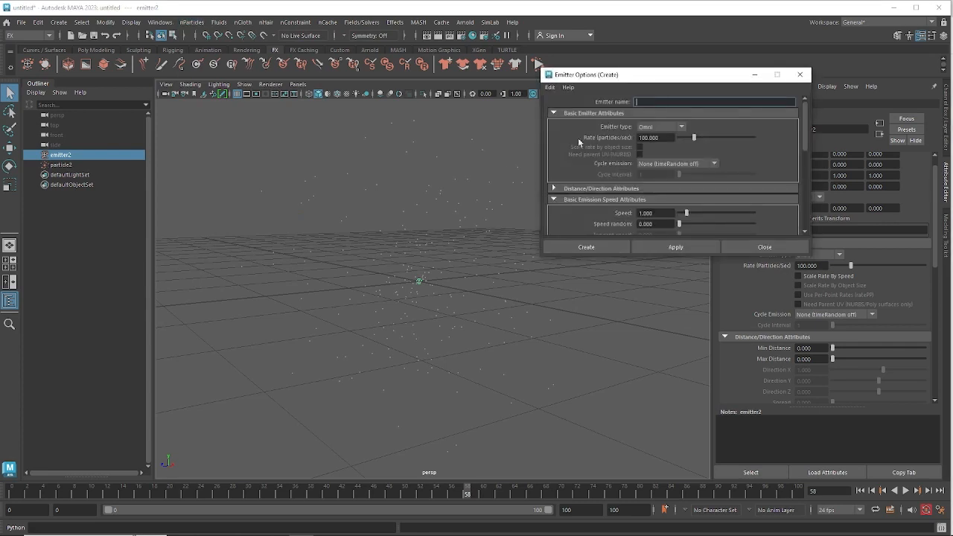
pyautogui.click(665, 128)
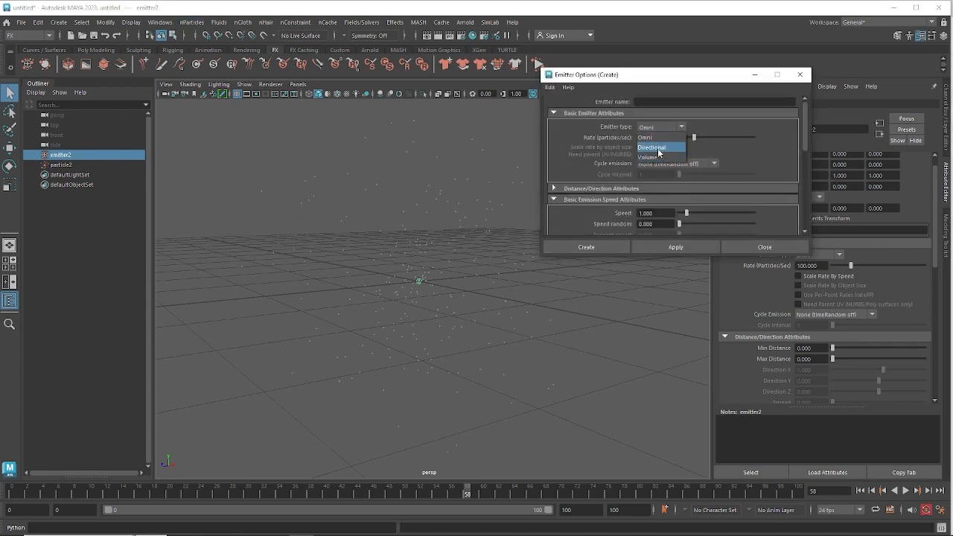
pyautogui.click(688, 81)
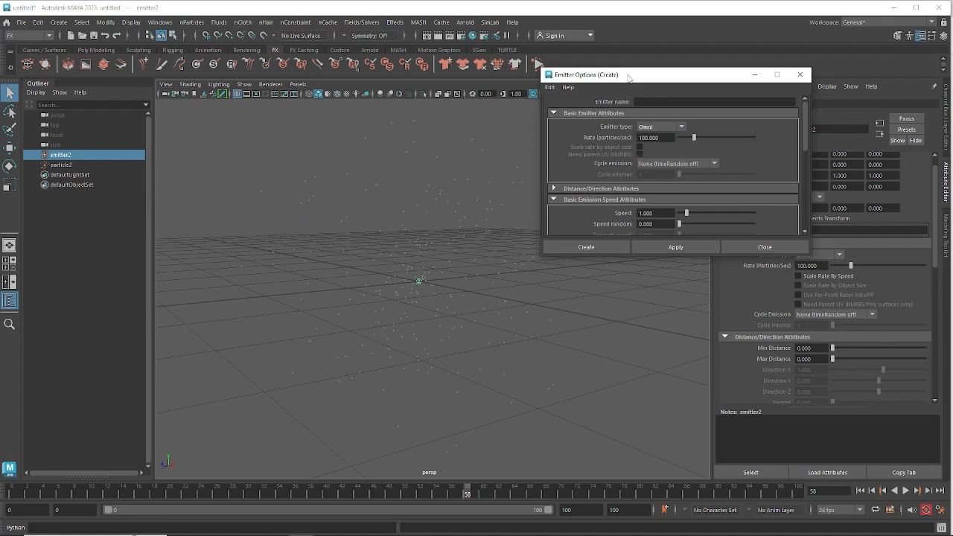
pyautogui.moveTo(629, 78); pyautogui.dragTo(487, 83)
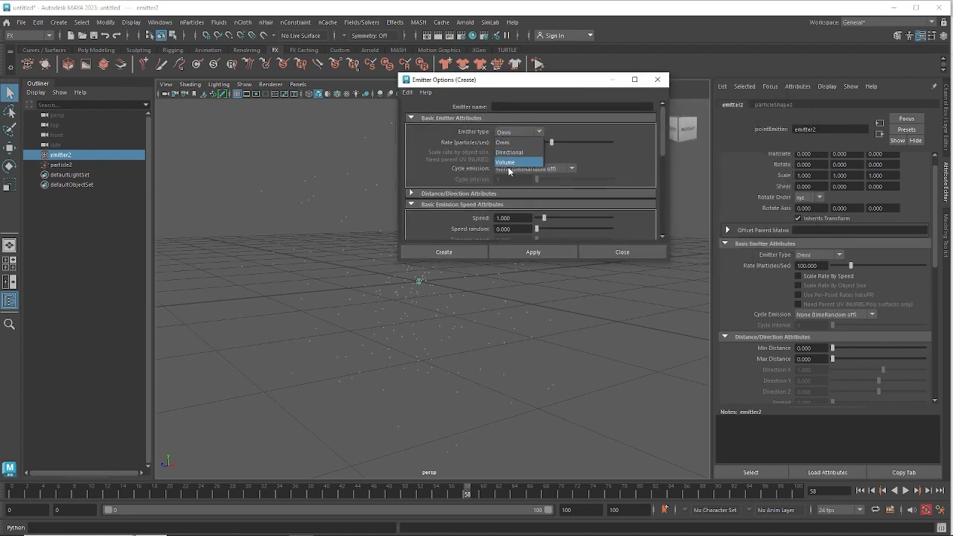
pyautogui.click(569, 287)
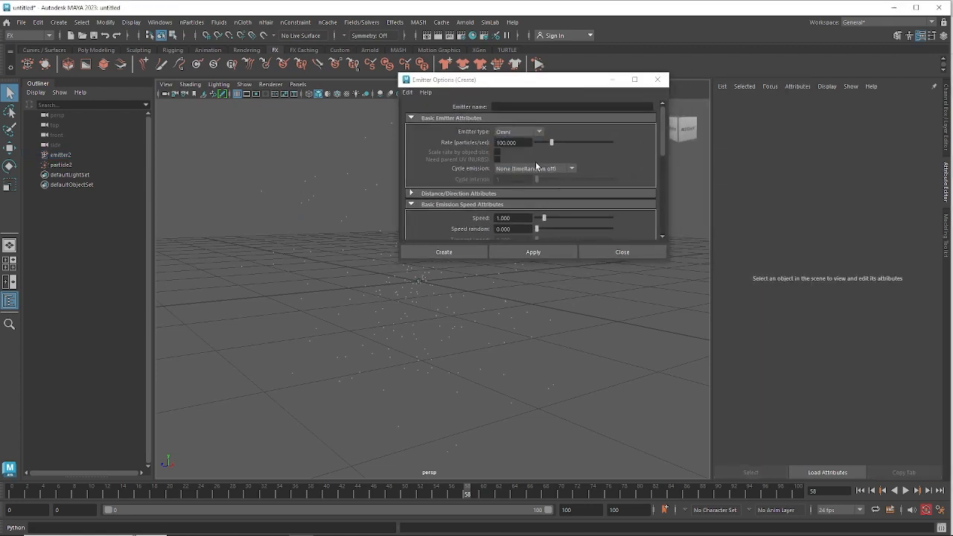
# Select the particle object, check the emitter types in its connected emitter attributes, and close the emitter creation options.
pyautogui.click(504, 319)
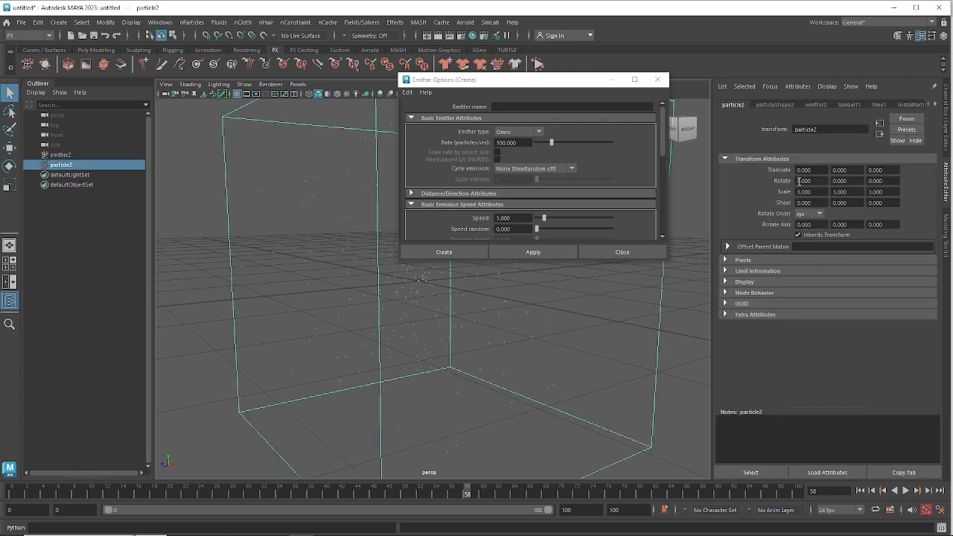
pyautogui.click(788, 103)
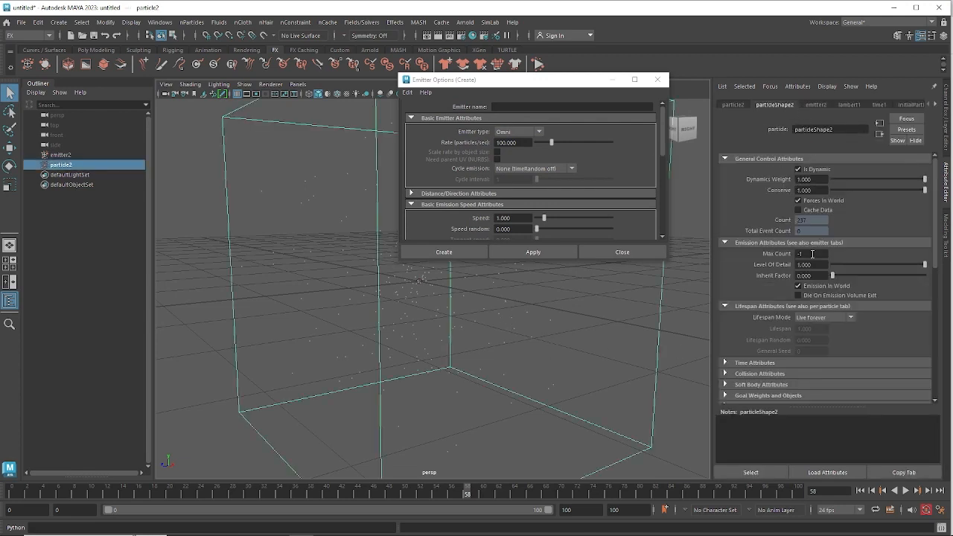
pyautogui.click(816, 105)
pyautogui.click(818, 258)
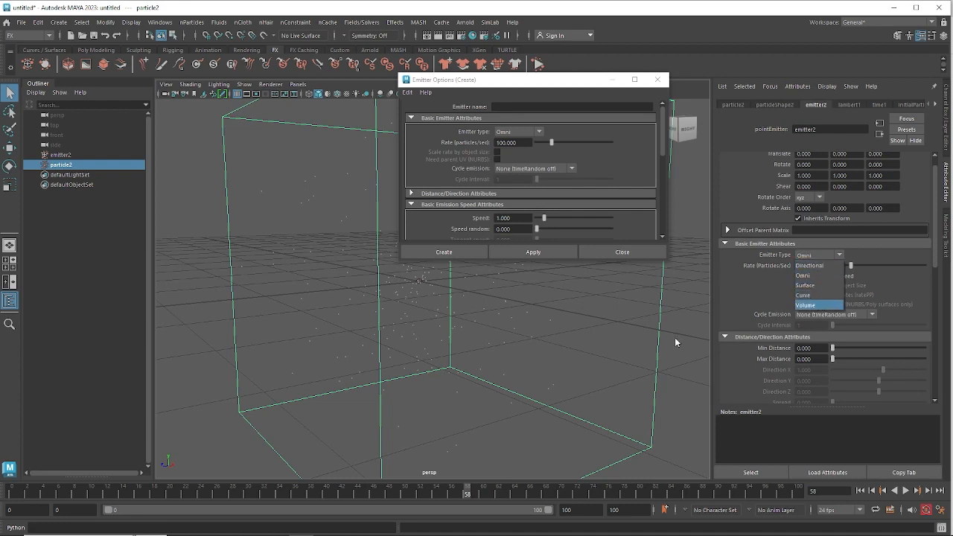
pyautogui.click(635, 252)
pyautogui.click(635, 251)
# Play the particle simulation from the start, pausing and resuming it, to check emission at the emitter's current rate.
pyautogui.press('f')
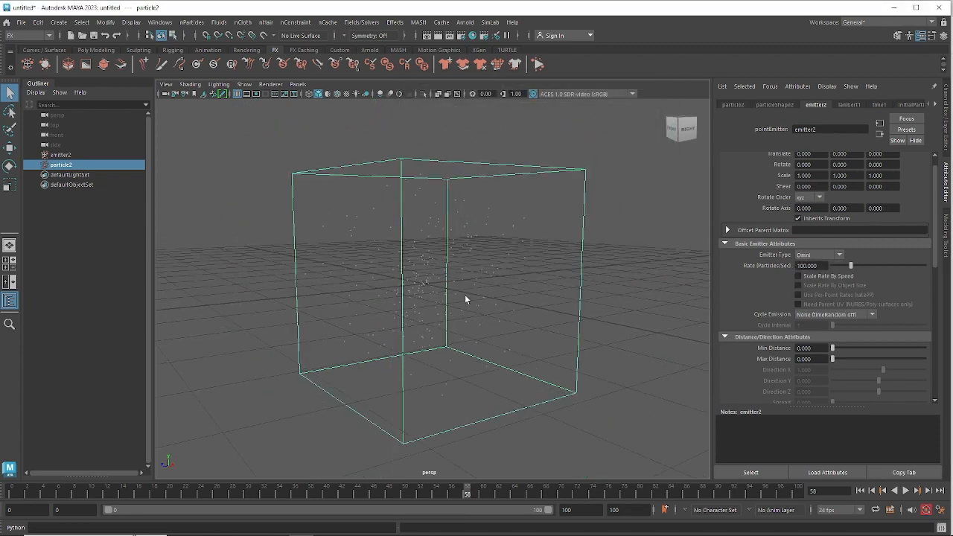
pyautogui.click(905, 491)
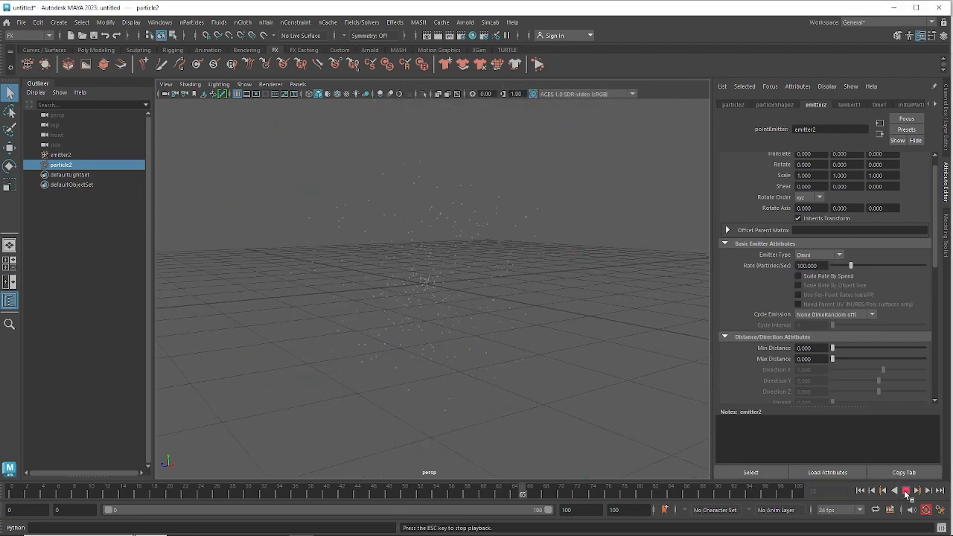
pyautogui.click(862, 491)
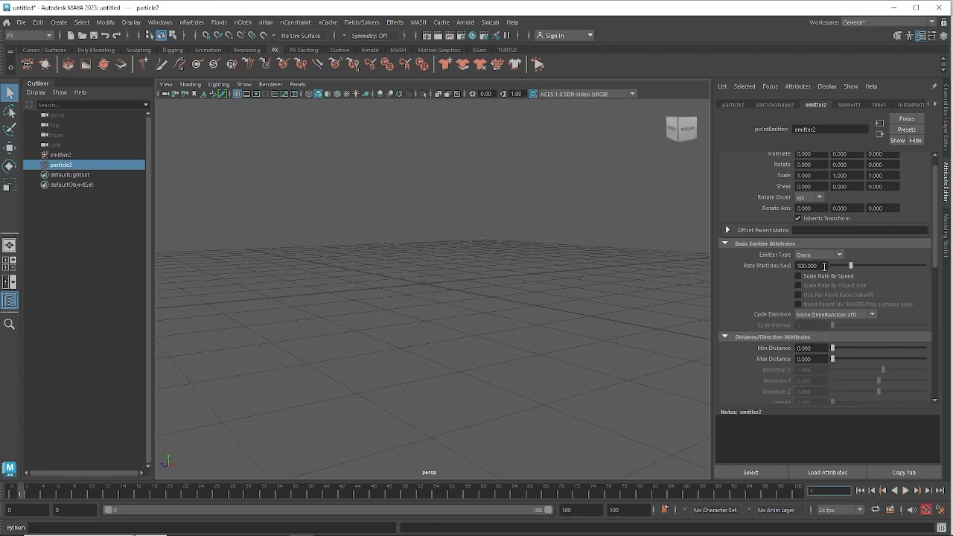
pyautogui.click(824, 266)
pyautogui.click(862, 490)
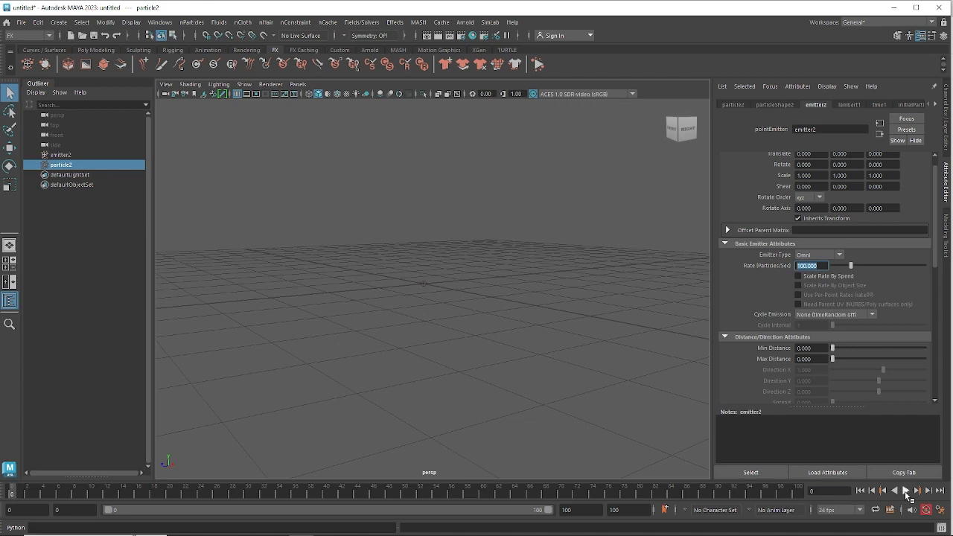
pyautogui.click(906, 492)
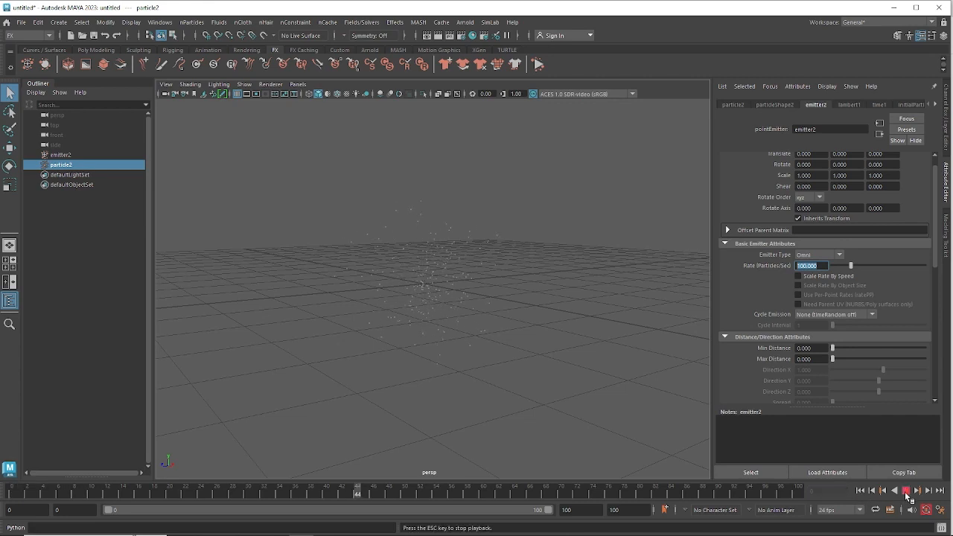
pyautogui.click(907, 492)
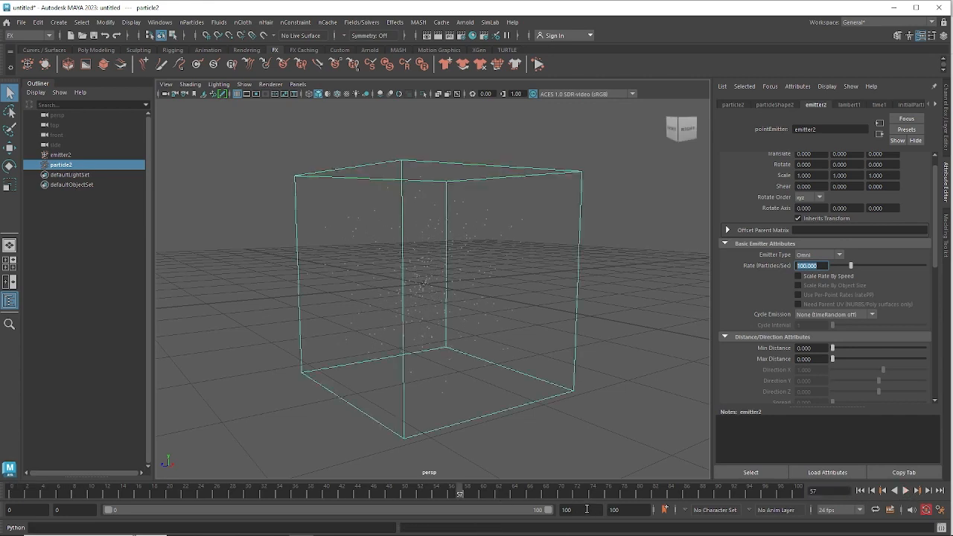
pyautogui.click(907, 492)
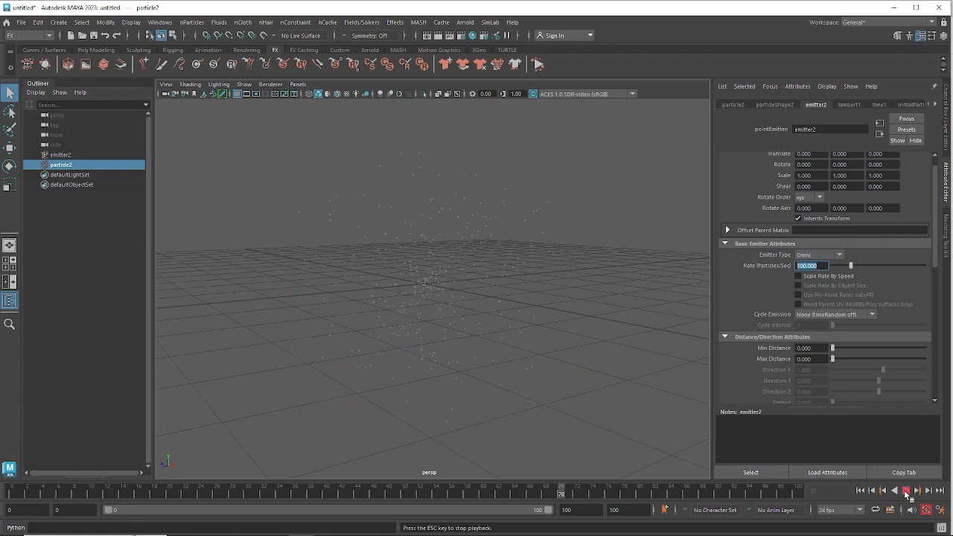
pyautogui.click(907, 492)
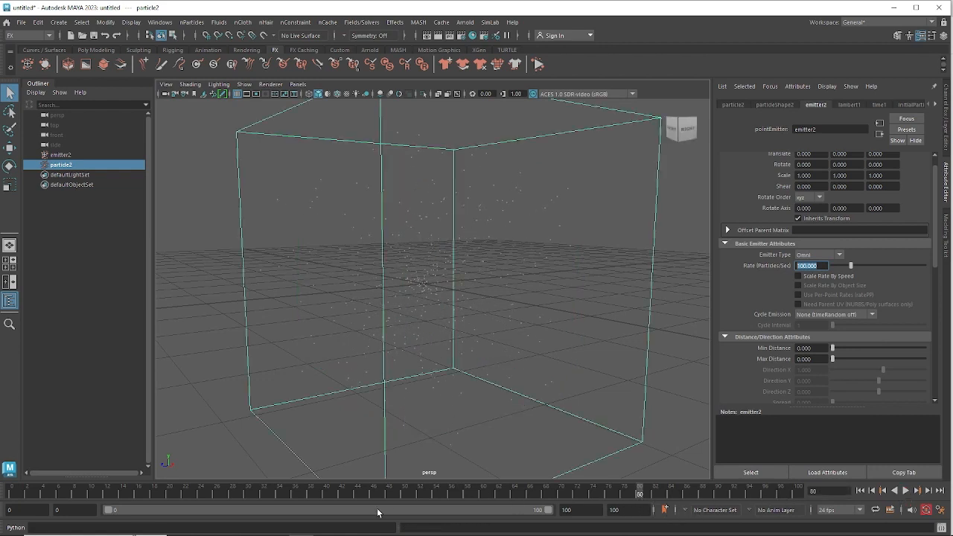
# Rewind the simulation and replay it, stopping at frame 50.
pyautogui.click(860, 491)
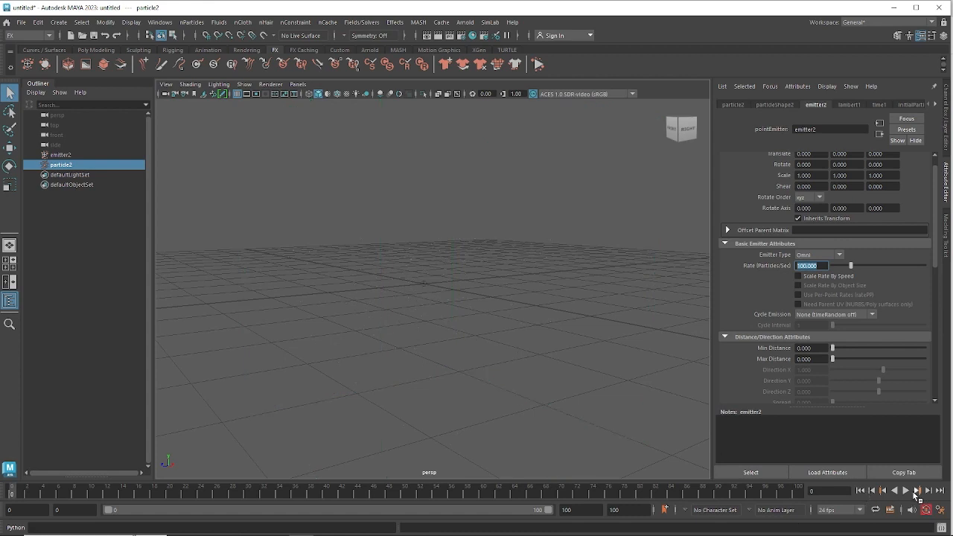
pyautogui.click(906, 491)
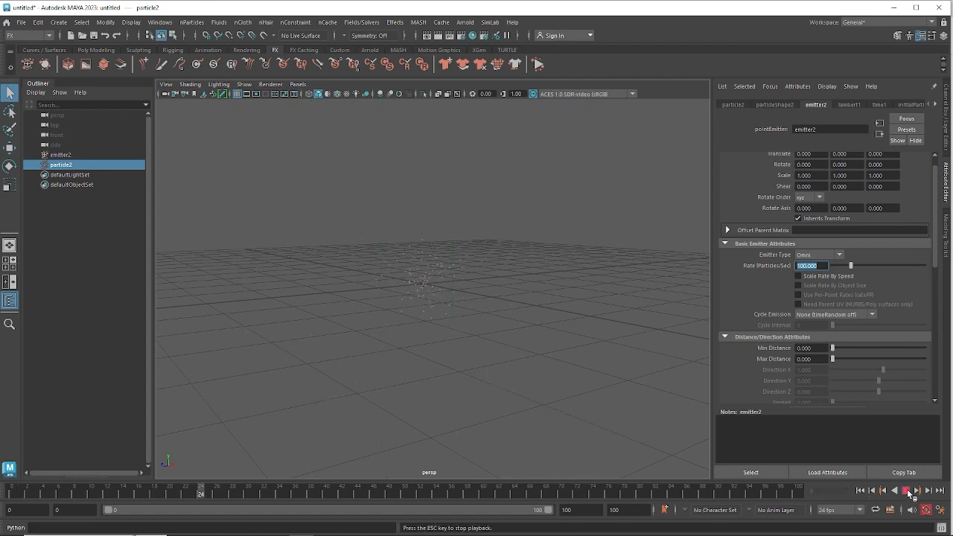
pyautogui.press('Escape')
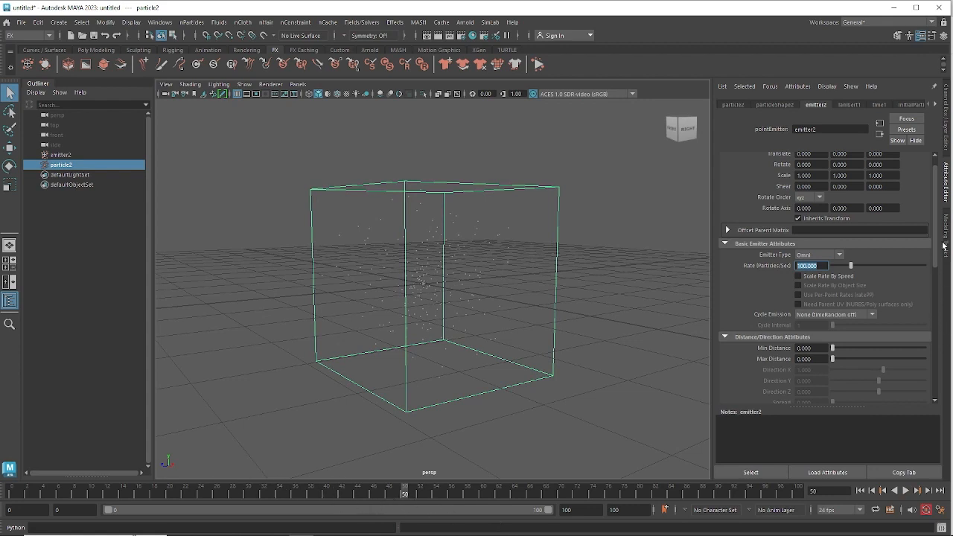
# Compare the emitter's attributes with the particle shape's attributes, examining the emission rate and emission speed settings.
pyautogui.moveTo(938, 216)
pyautogui.mouseDown()
pyautogui.moveTo(933, 327)
pyautogui.moveTo(947, 202)
pyautogui.mouseUp()
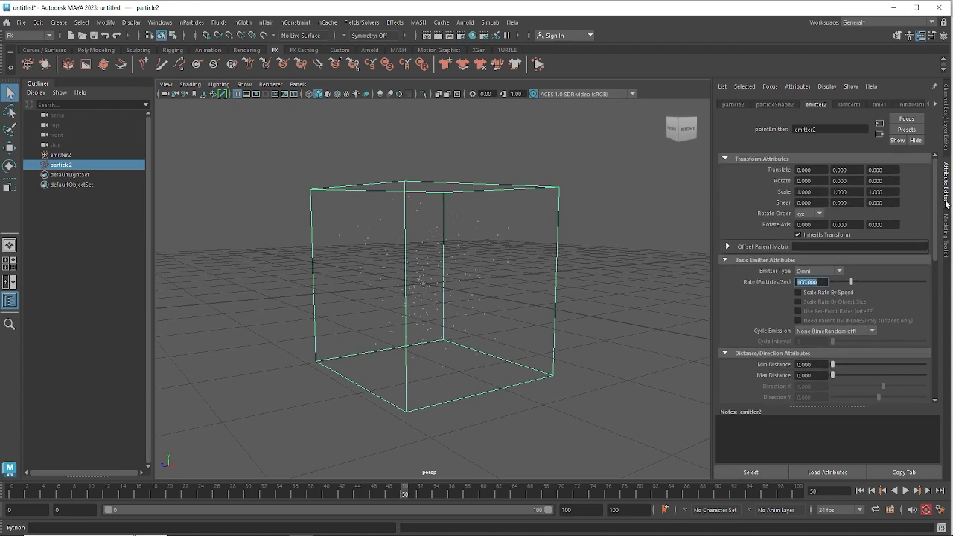
pyautogui.click(774, 105)
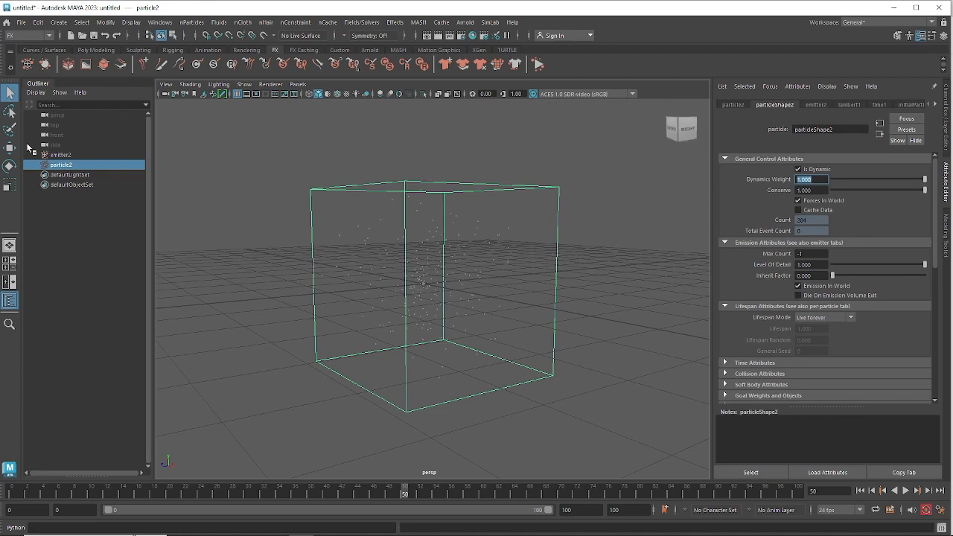
pyautogui.click(63, 156)
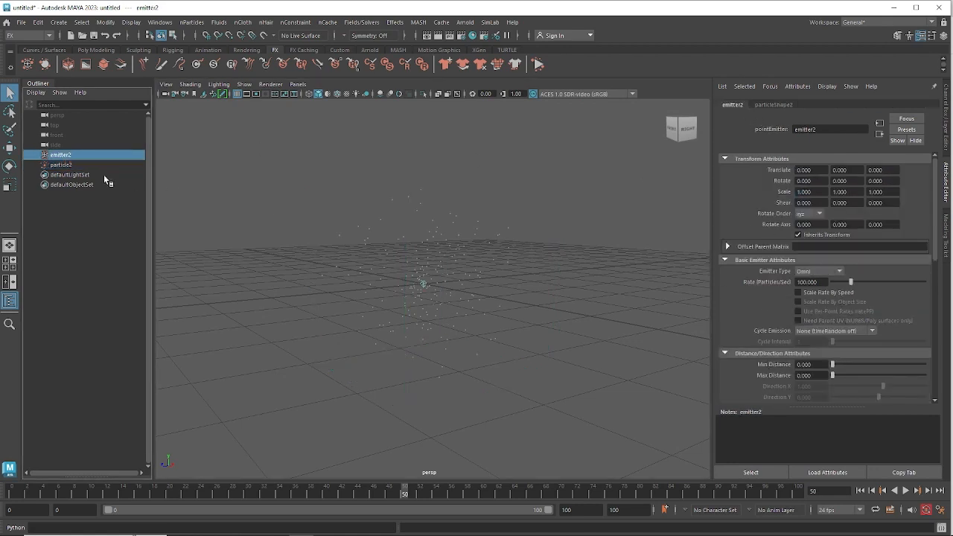
pyautogui.click(63, 164)
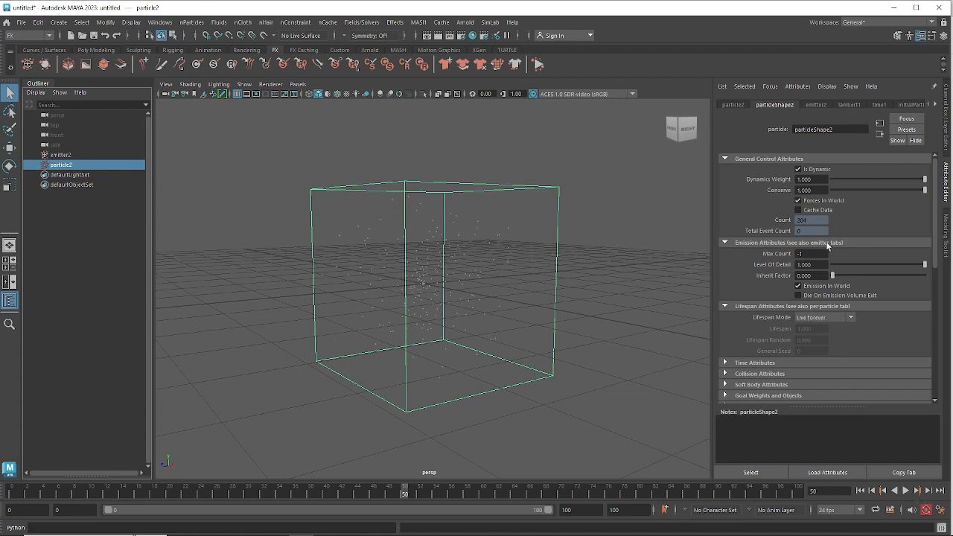
pyautogui.moveTo(936, 213); pyautogui.dragTo(940, 191)
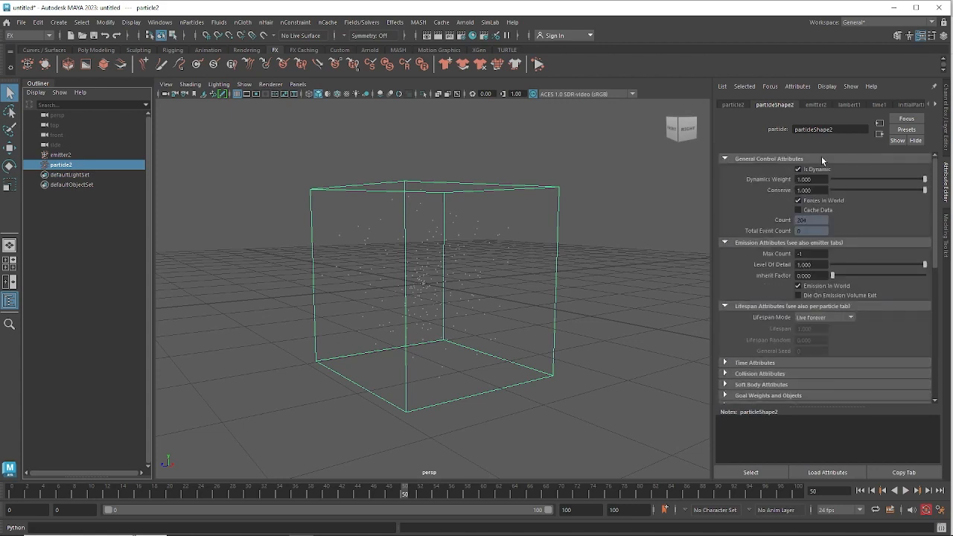
pyautogui.click(816, 105)
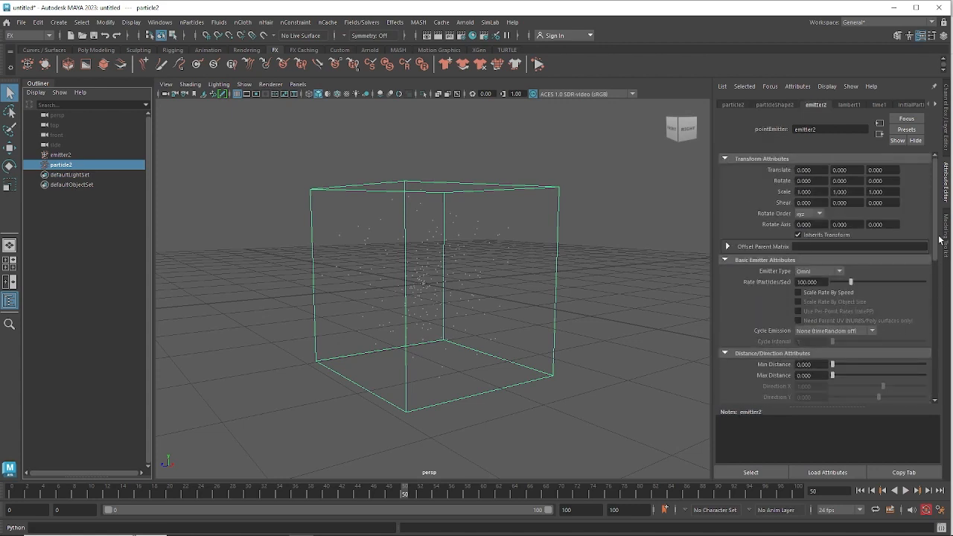
pyautogui.moveTo(934, 210); pyautogui.dragTo(933, 274)
pyautogui.click(819, 280)
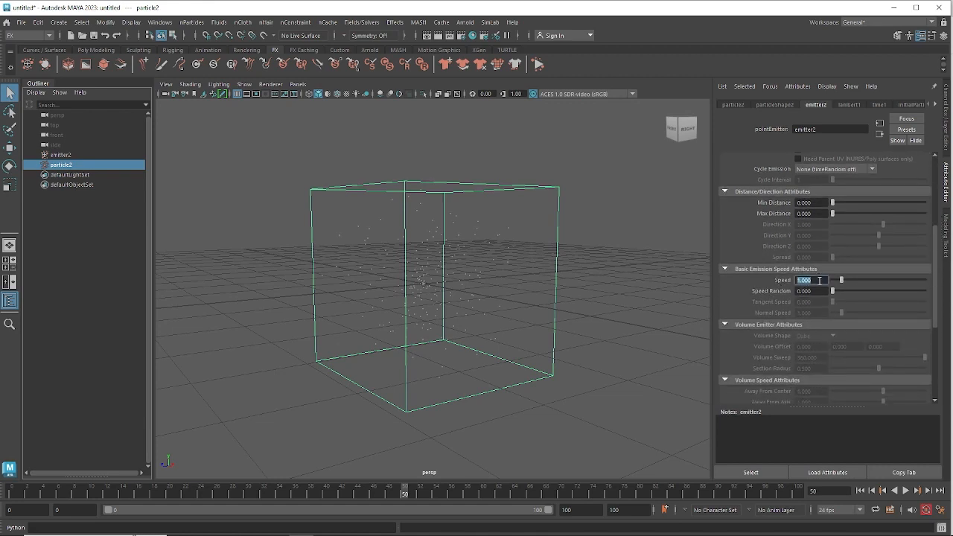
pyautogui.click(816, 279)
# Set the particle shape's Lifespan Mode to Random range after trying the Constant mode.
pyautogui.click(780, 107)
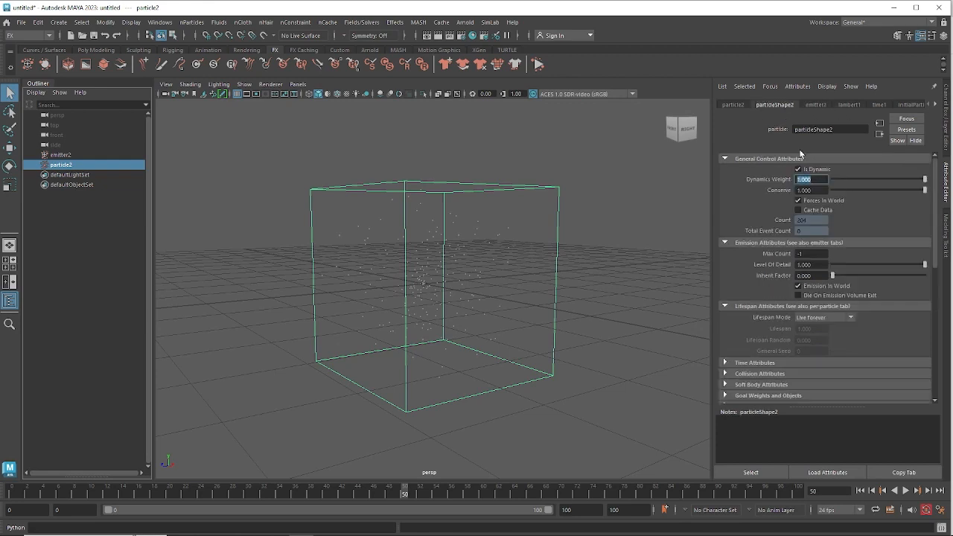
pyautogui.click(812, 319)
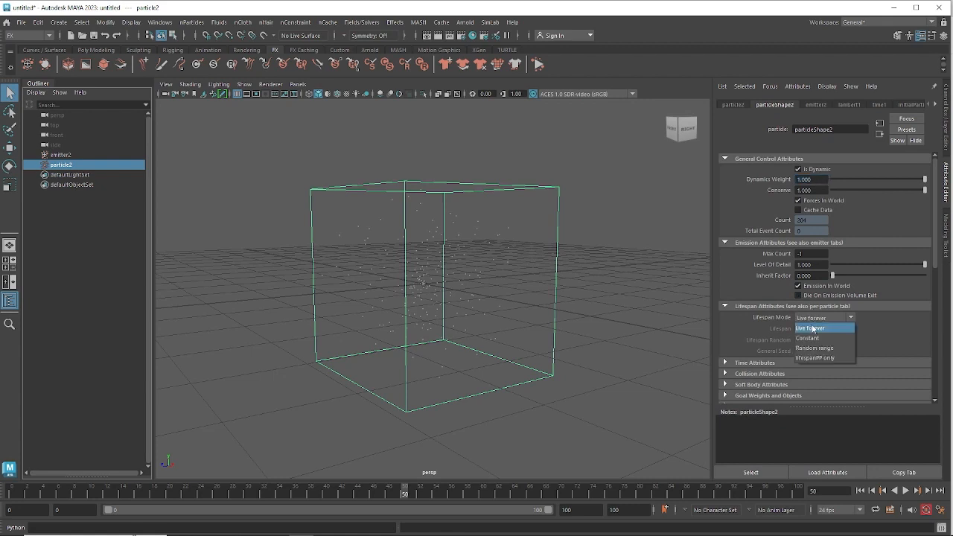
pyautogui.click(815, 339)
pyautogui.click(818, 318)
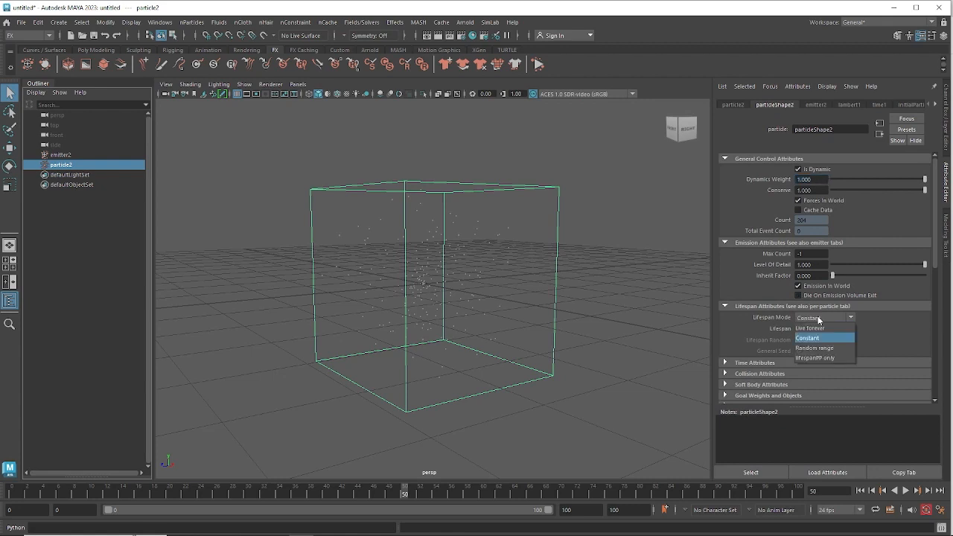
pyautogui.click(819, 328)
pyautogui.click(820, 318)
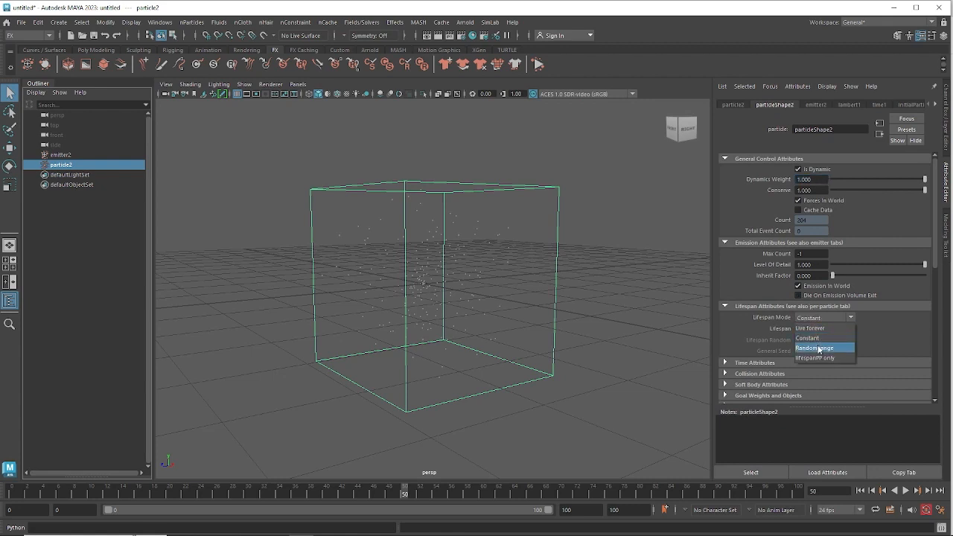
pyautogui.click(819, 349)
# Examine the Lifespan and Lifespan Random values, then replay the simulation from the start, stopping at frame 59.
pyautogui.click(818, 329)
pyautogui.doubleClick(819, 329)
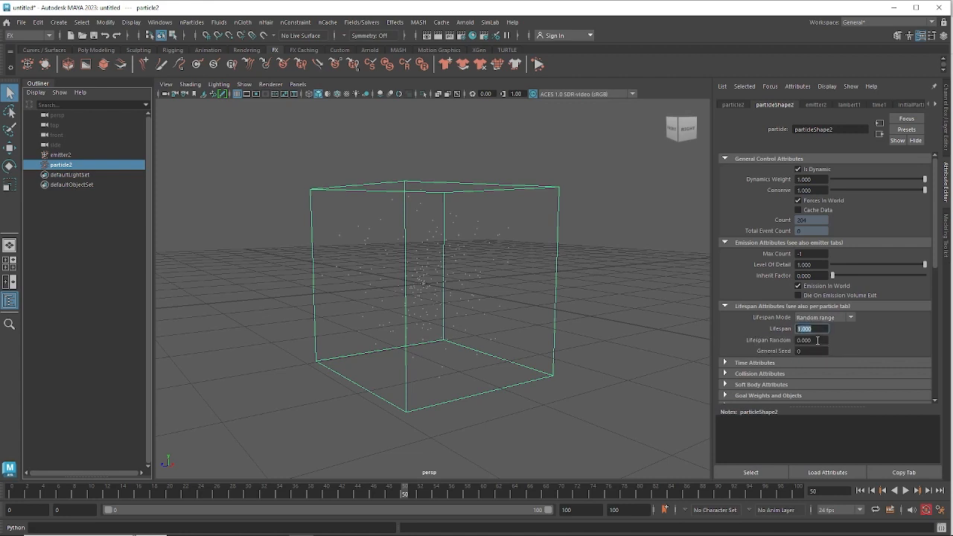
pyautogui.doubleClick(818, 341)
pyautogui.doubleClick(819, 329)
pyautogui.doubleClick(820, 329)
pyautogui.click(801, 329)
pyautogui.click(861, 491)
pyautogui.click(907, 493)
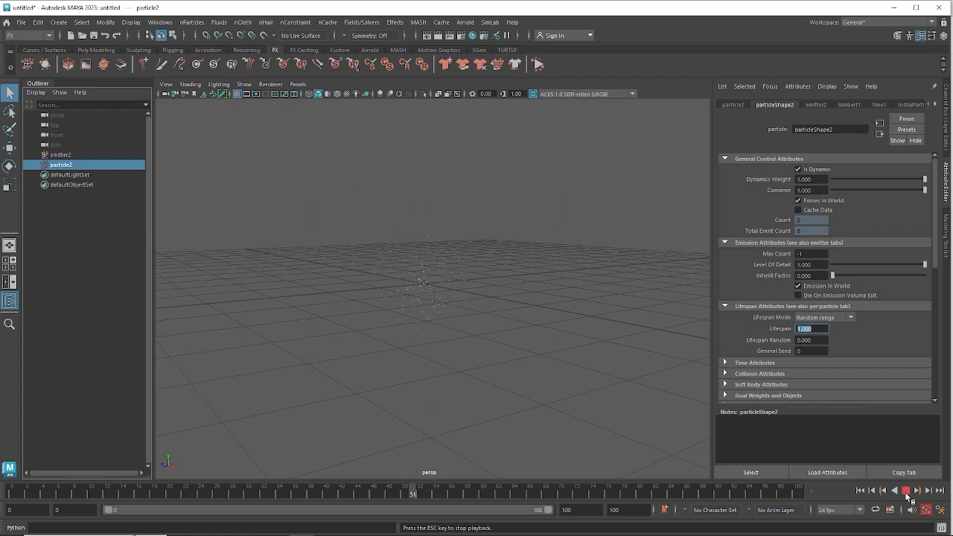
pyautogui.click(906, 491)
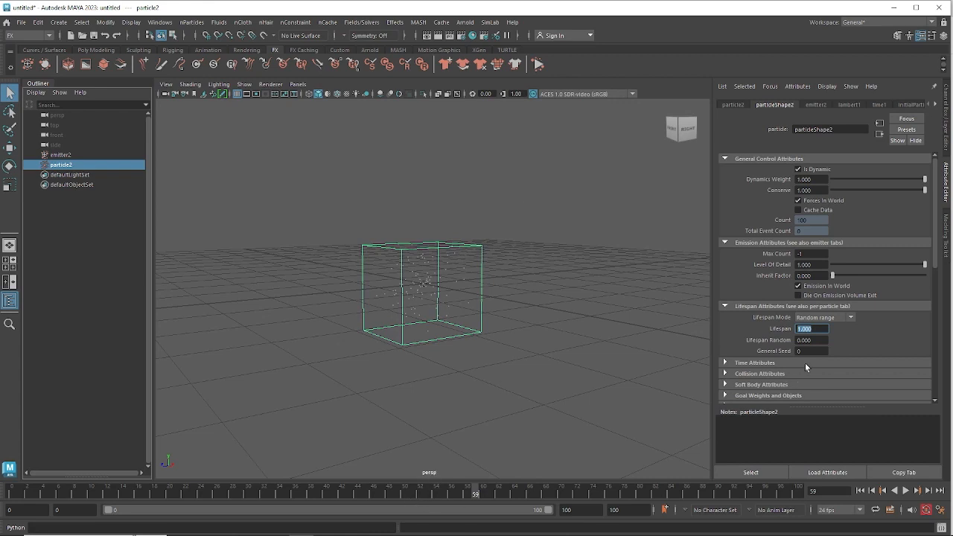
# Set the particle shape's Lifespan Random to 5 and replay the simulation from the start, stopping at frame 98.
pyautogui.click(814, 340)
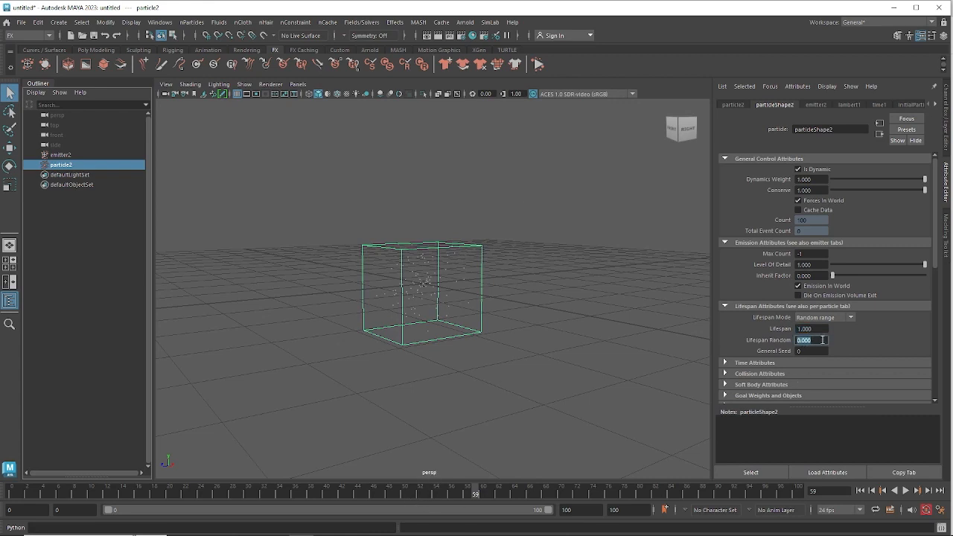
pyautogui.write('5')
pyautogui.press('Return')
pyautogui.click(860, 491)
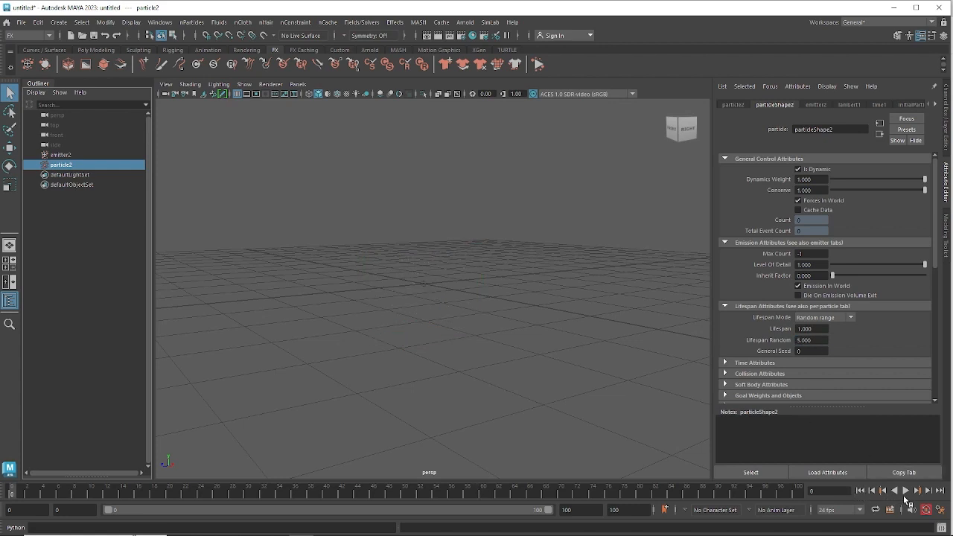
pyautogui.click(905, 492)
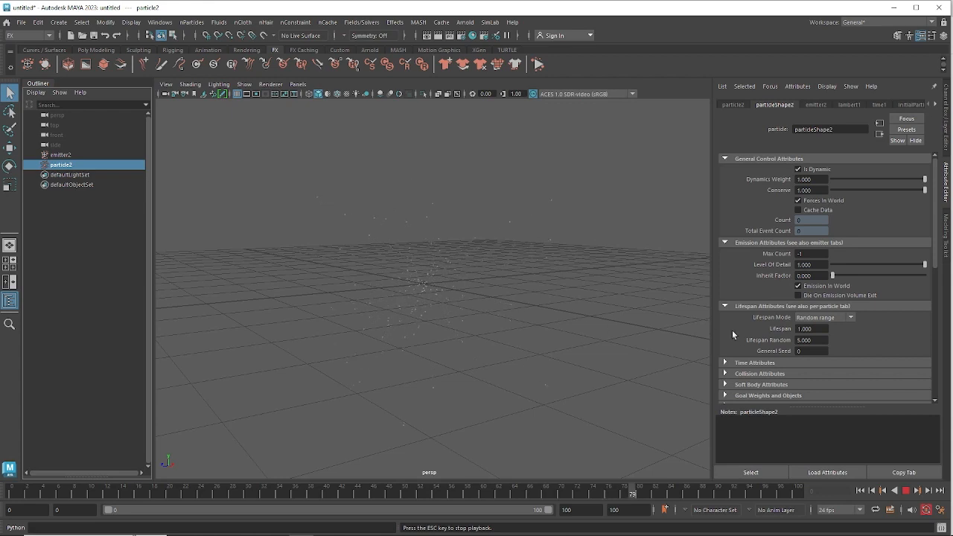
pyautogui.click(906, 491)
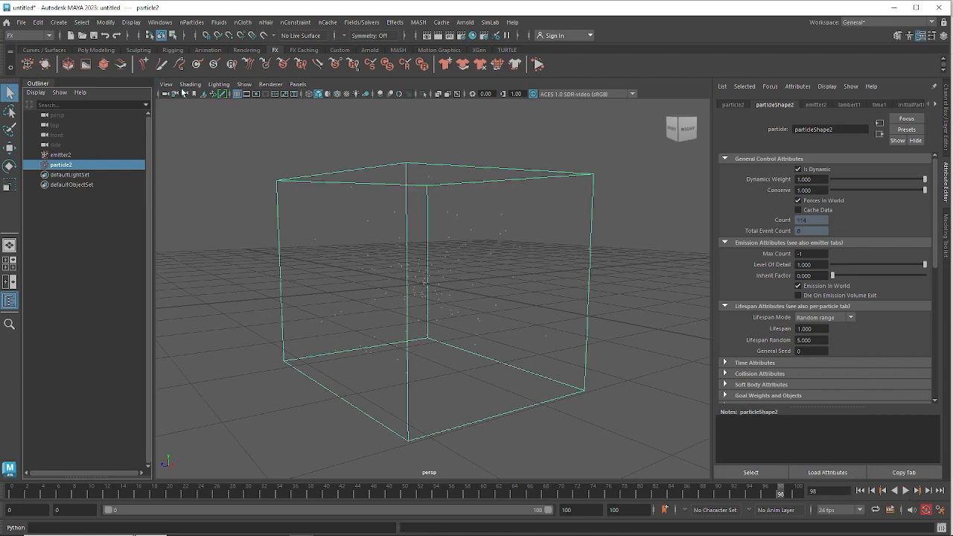
# Sketch two Blue Pencil arcs beside the emitter, with one arrow reaching the inner arc and another running on to the outer arc.
pyautogui.click(221, 94)
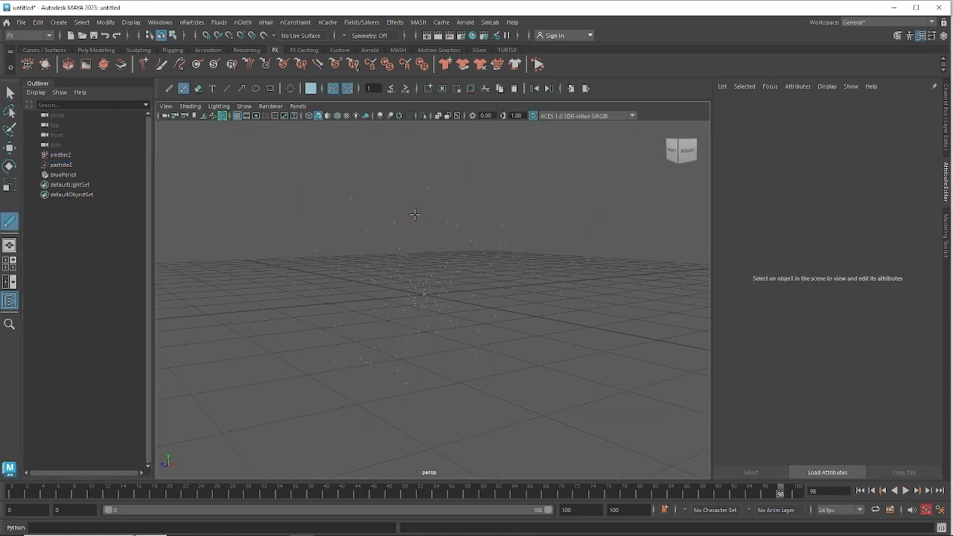
pyautogui.moveTo(414, 214)
pyautogui.mouseDown()
pyautogui.moveTo(463, 264)
pyautogui.moveTo(478, 320)
pyautogui.moveTo(474, 360)
pyautogui.mouseUp()
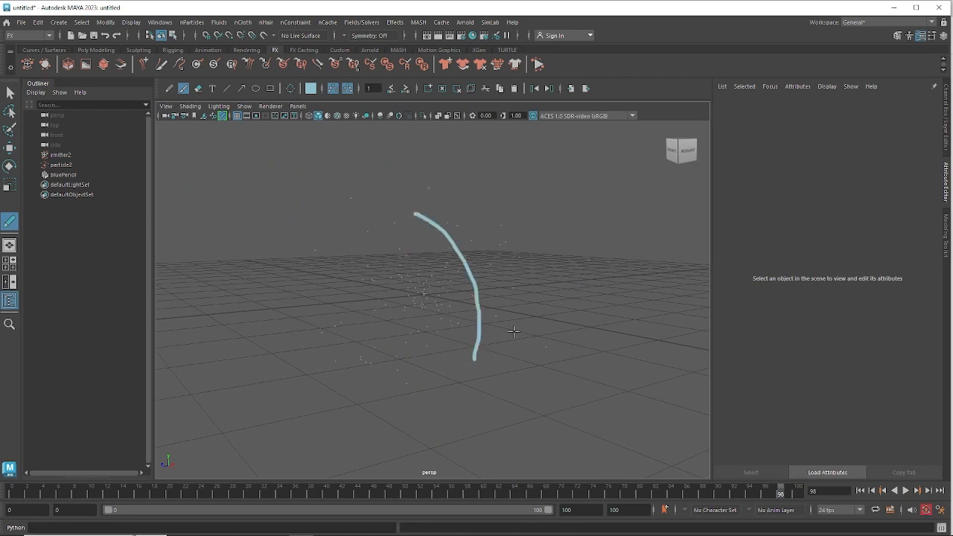
pyautogui.moveTo(510, 152)
pyautogui.mouseDown()
pyautogui.moveTo(570, 221)
pyautogui.moveTo(599, 277)
pyautogui.moveTo(597, 341)
pyautogui.mouseUp()
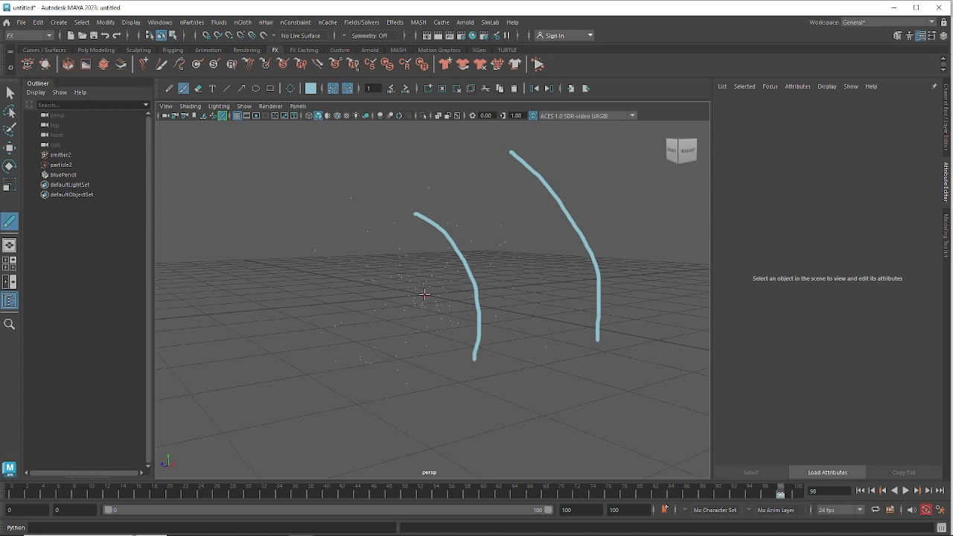
pyautogui.moveTo(430, 293); pyautogui.dragTo(468, 286)
pyautogui.moveTo(467, 283); pyautogui.dragTo(467, 290)
pyautogui.moveTo(468, 261); pyautogui.dragTo(569, 229)
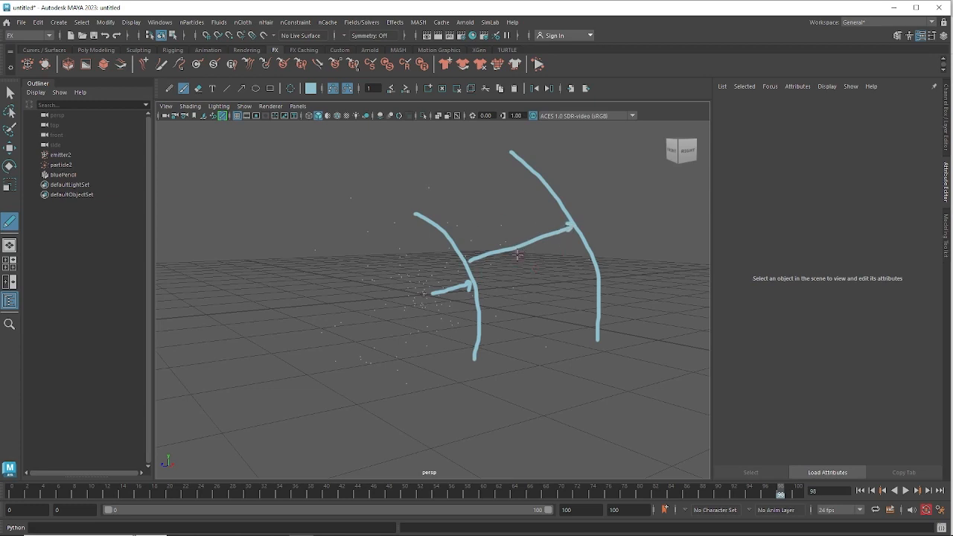
# Erase the Blue Pencil strokes, close Blue Pencil and return to the Select tool.
pyautogui.click(222, 116)
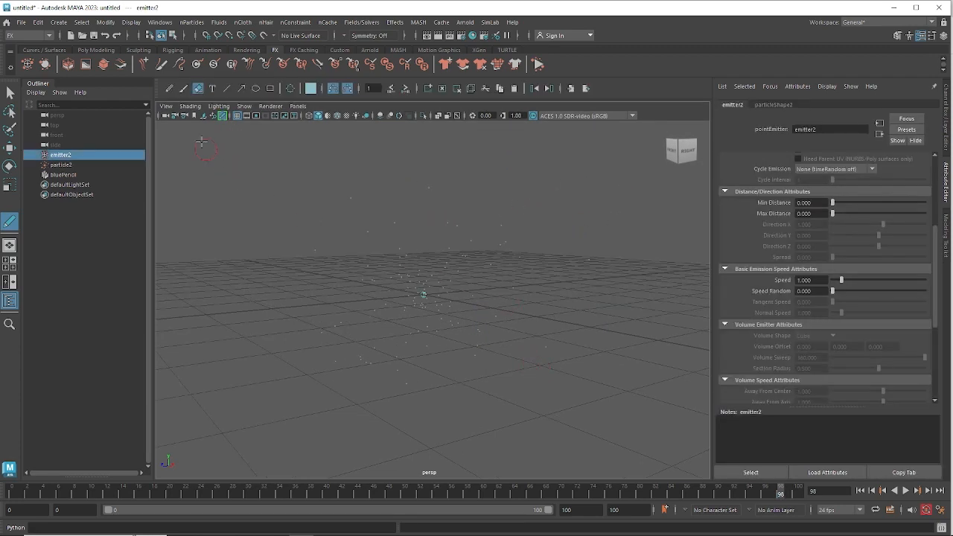
pyautogui.click(221, 116)
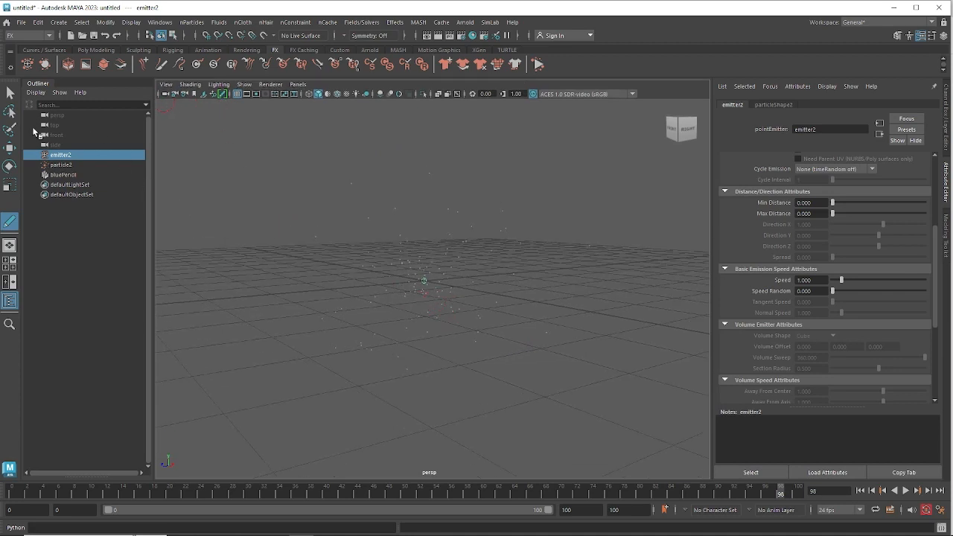
pyautogui.click(11, 93)
pyautogui.keyDown('alt'); pyautogui.moveTo(545, 351); pyautogui.dragTo(553, 325); pyautogui.keyUp('alt')
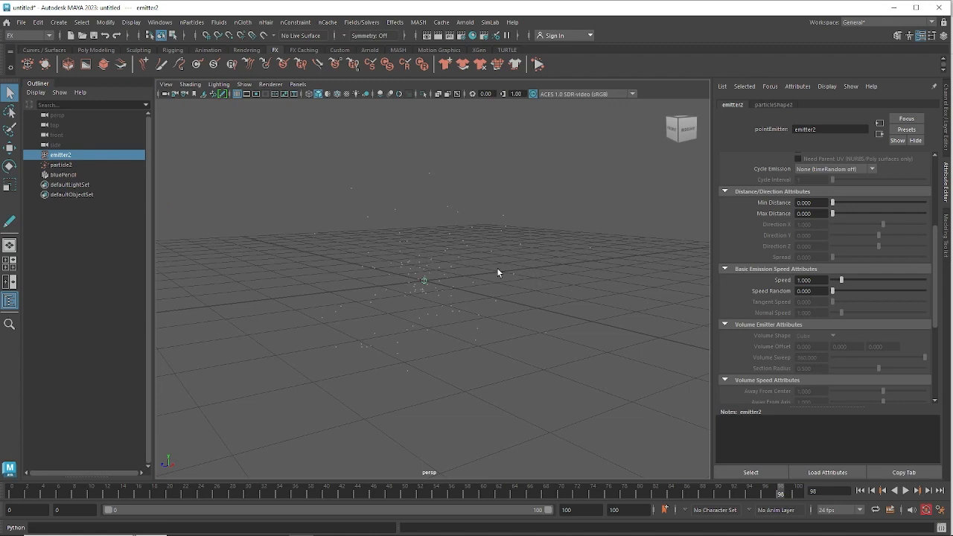
# Select the emitter and set its emission rate to 2000 particles per second.
pyautogui.click(64, 165)
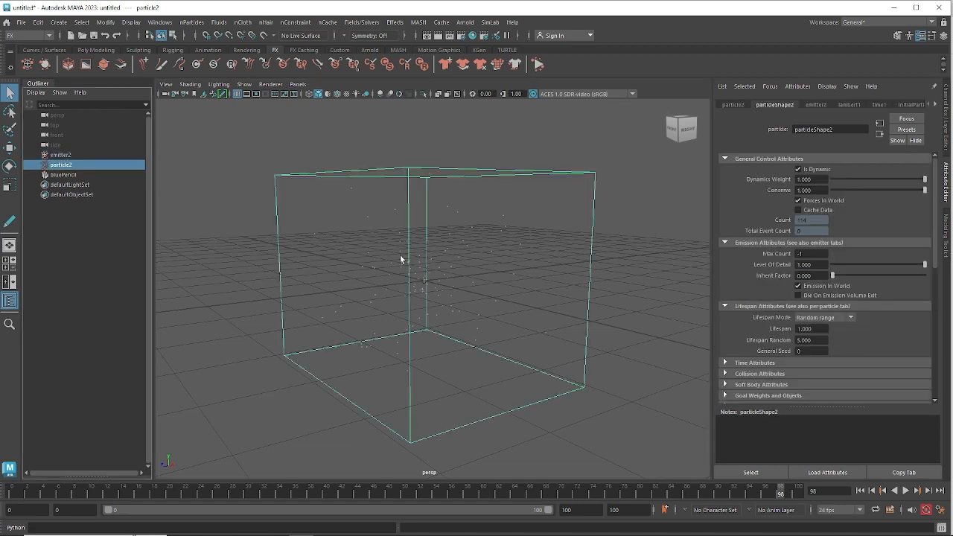
pyautogui.moveTo(936, 248); pyautogui.dragTo(936, 180)
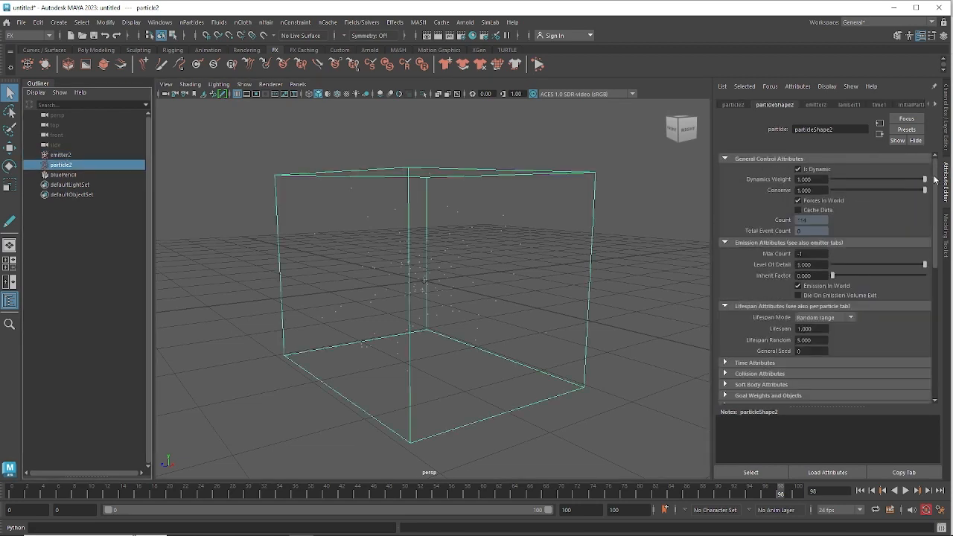
pyautogui.click(62, 154)
pyautogui.scroll(-5, 922, 237)
pyautogui.moveTo(937, 271); pyautogui.dragTo(943, 196)
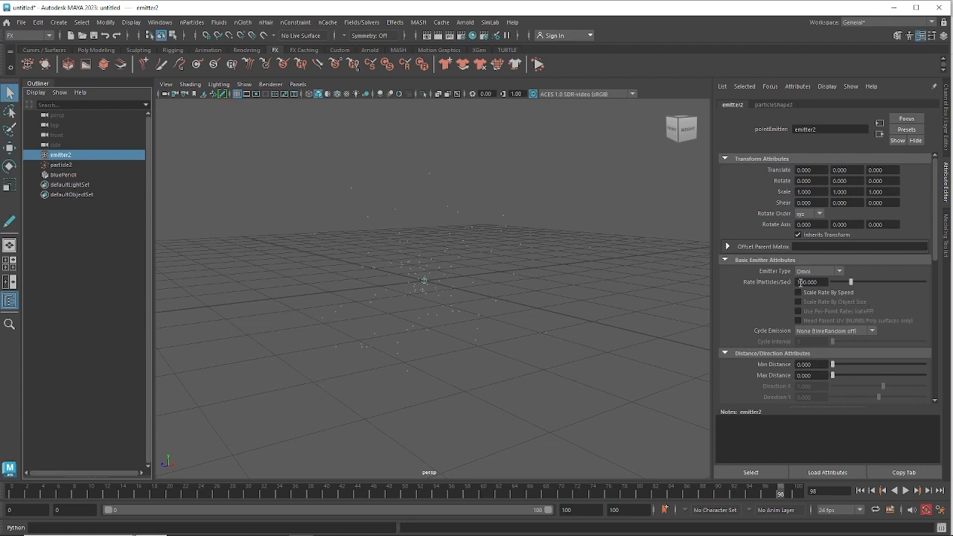
pyautogui.moveTo(802, 283); pyautogui.dragTo(787, 285)
pyautogui.write('20')
pyautogui.press('Return')
# Replay the simulation from the start, pausing at frame 27 and resuming until frame 61.
pyautogui.click(861, 490)
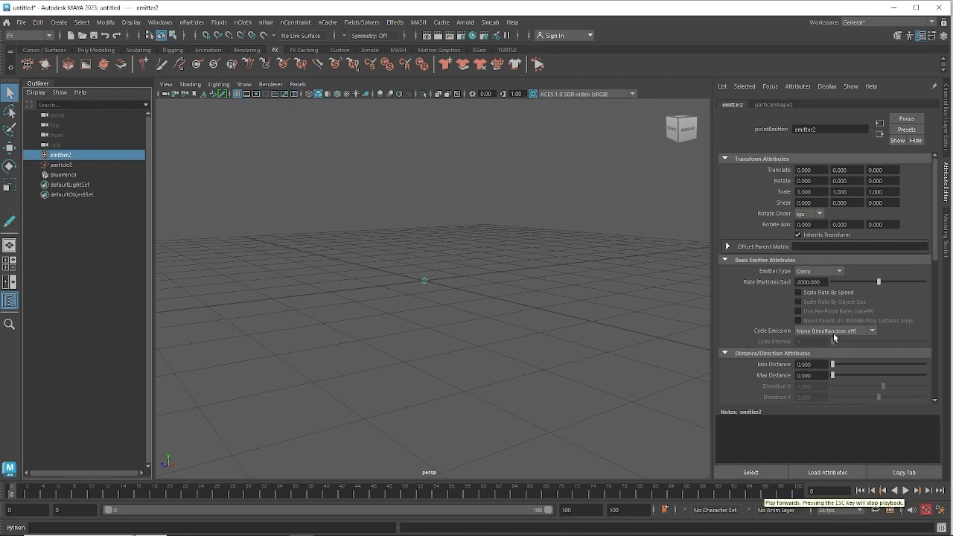
pyautogui.click(905, 491)
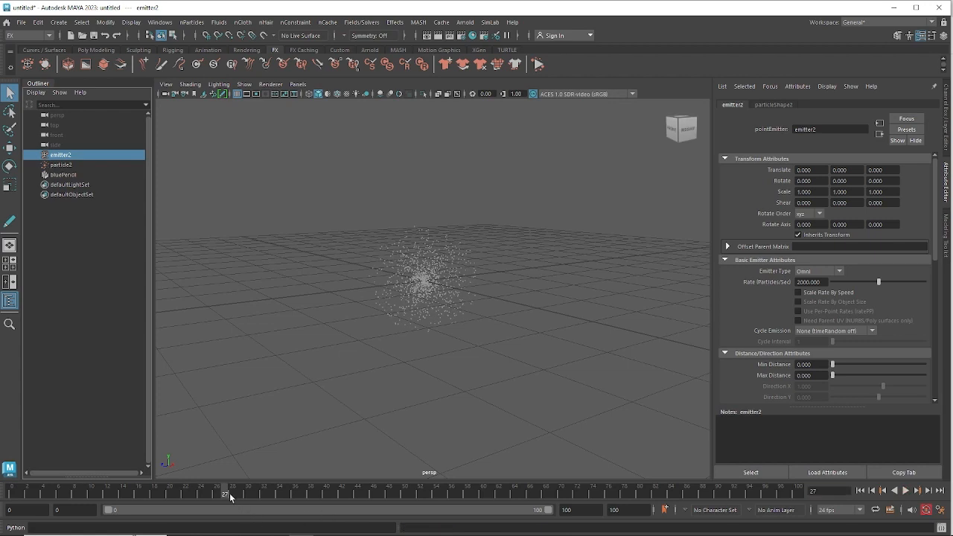
pyautogui.click(905, 491)
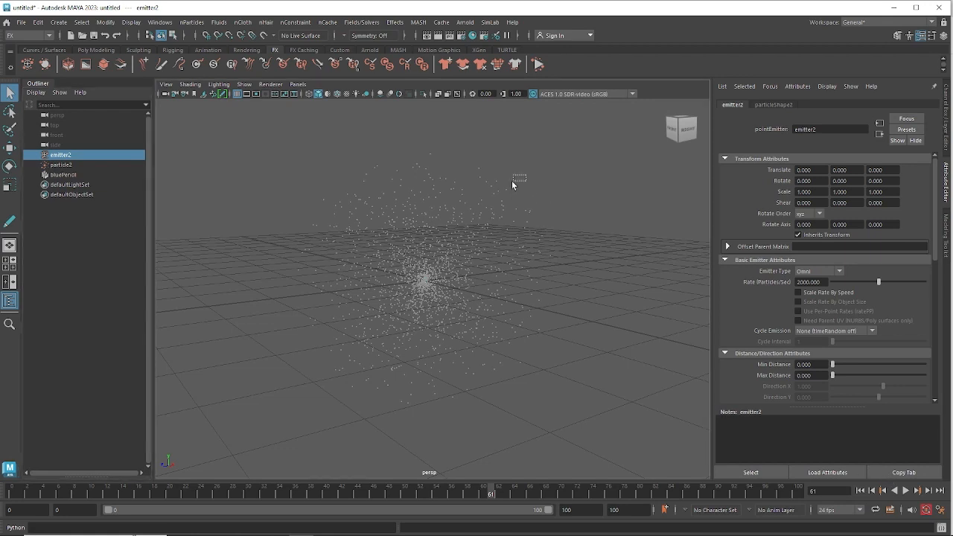
# Try marquee-selecting different parts of the particle cloud, clearing the selection after each attempt.
pyautogui.moveTo(526, 175); pyautogui.dragTo(478, 202)
pyautogui.click(617, 166)
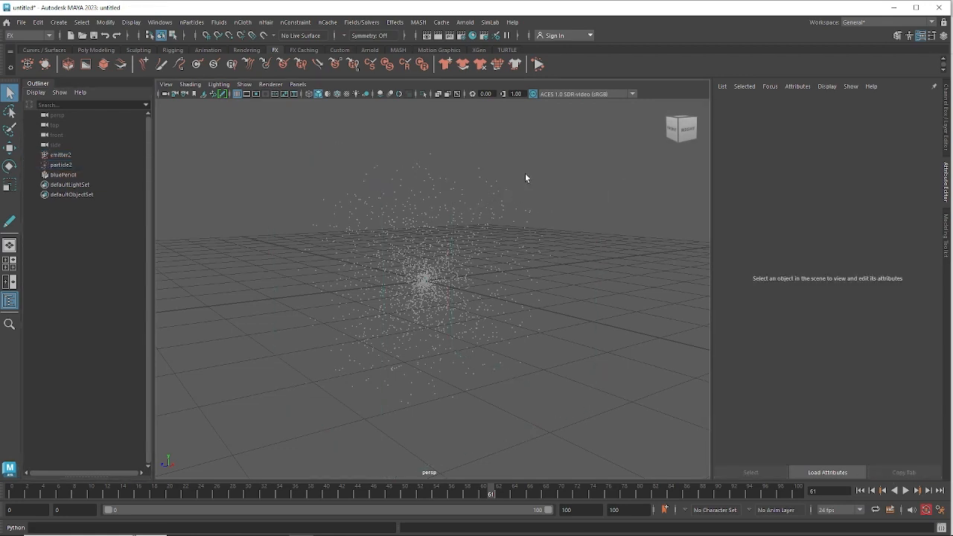
pyautogui.moveTo(526, 175); pyautogui.dragTo(450, 214)
pyautogui.click(564, 175)
pyautogui.moveTo(517, 141); pyautogui.dragTo(314, 224)
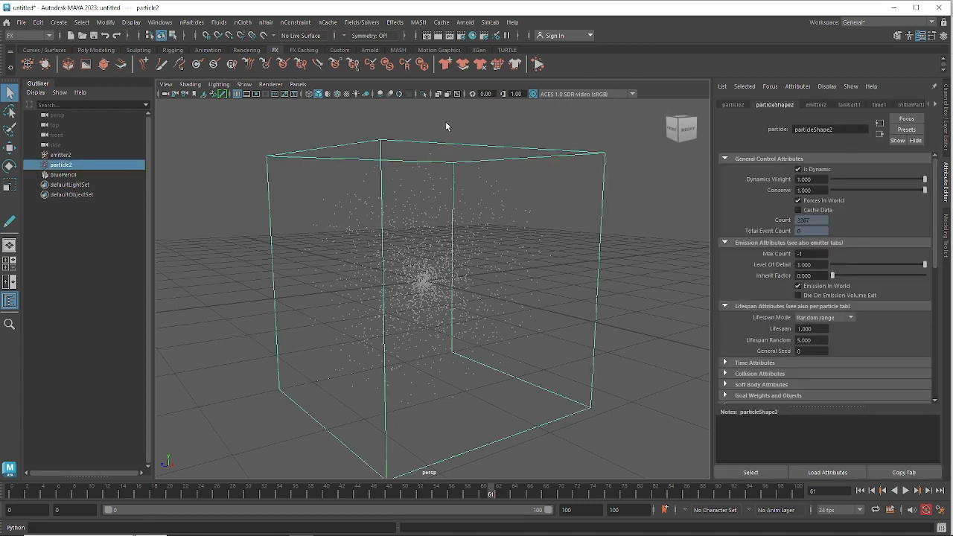
pyautogui.click(445, 123)
pyautogui.moveTo(352, 134); pyautogui.dragTo(536, 238)
pyautogui.click(607, 213)
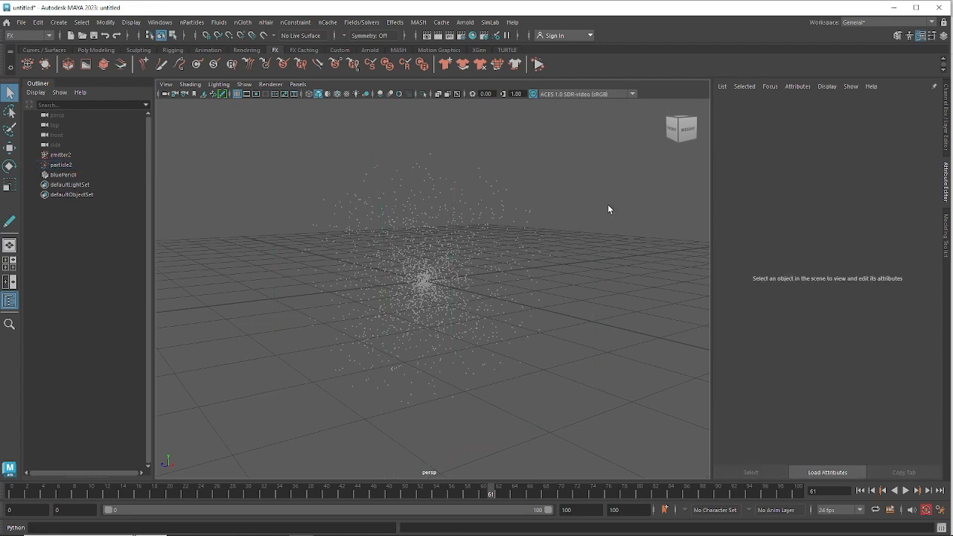
# Select the particle object and add a turbulence field to it, and delete the leftover Blue Pencil node.
pyautogui.moveTo(607, 198); pyautogui.dragTo(355, 227)
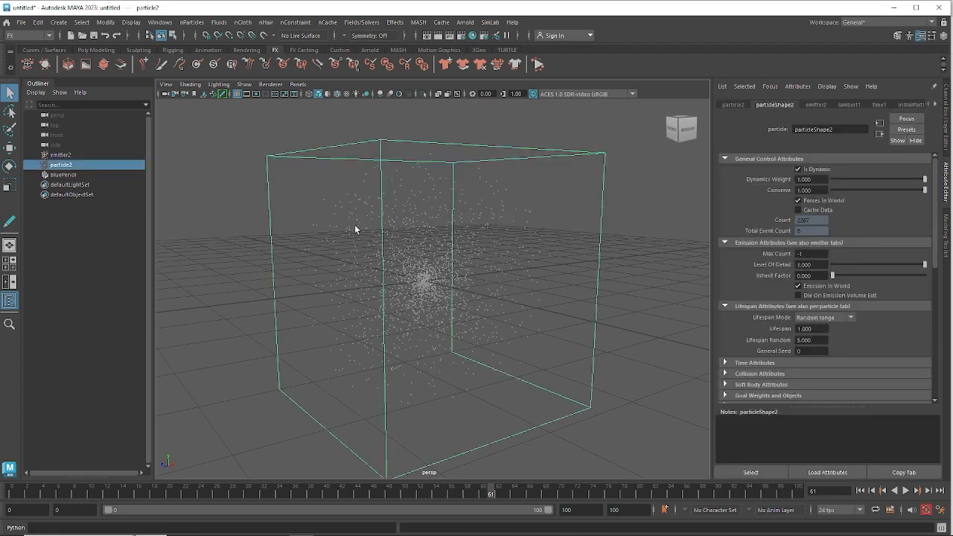
pyautogui.click(361, 23)
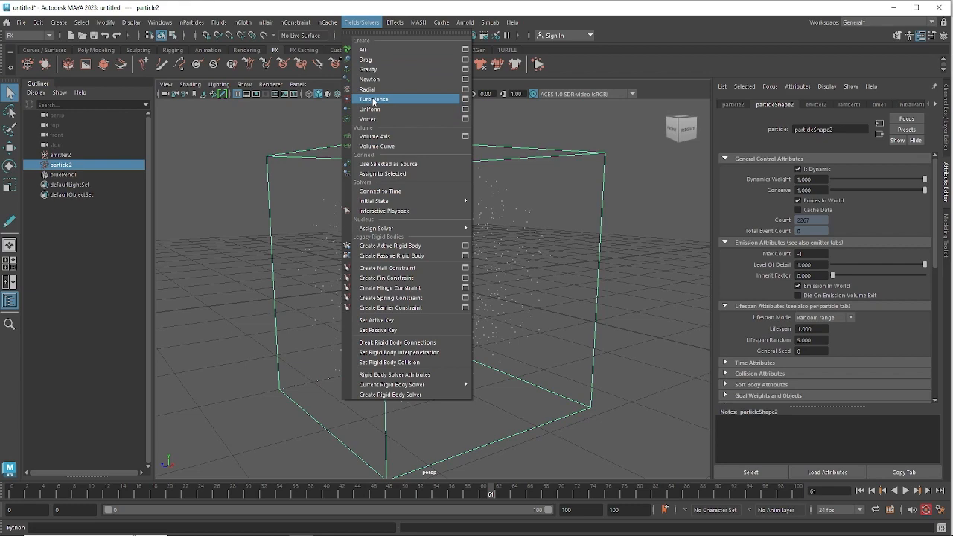
pyautogui.click(373, 100)
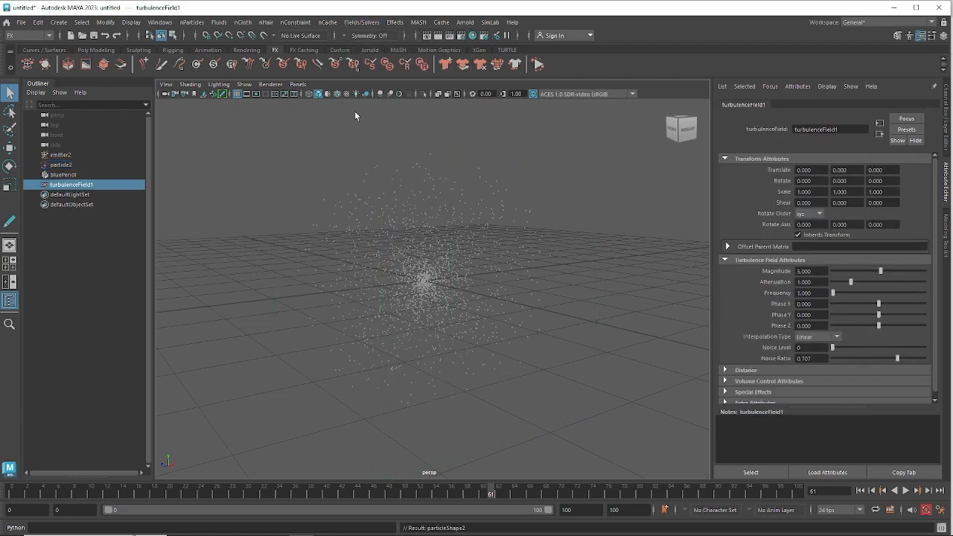
pyautogui.click(72, 175)
pyautogui.press('Delete')
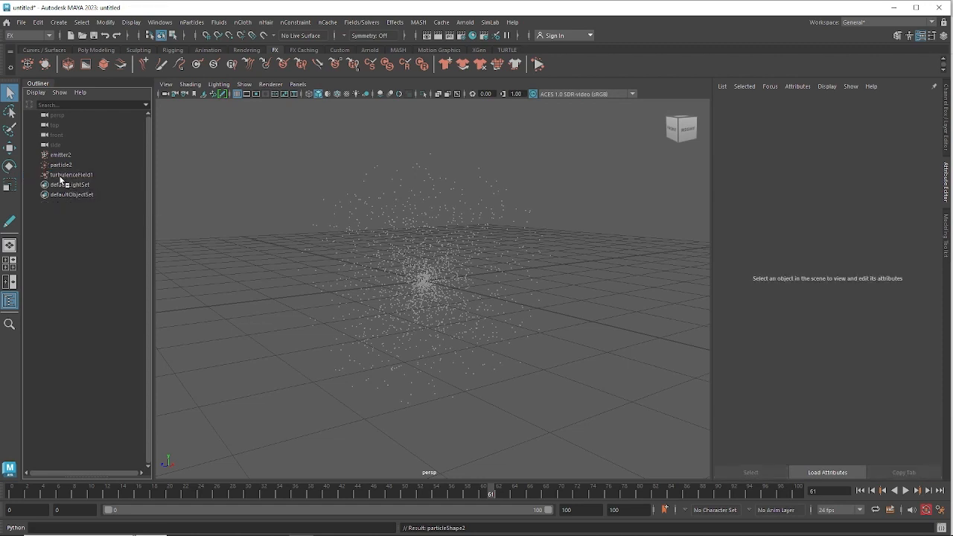
# Check the turbulence field's magnitude setting and replay the simulation from the start, stopping at frame 75.
pyautogui.click(61, 176)
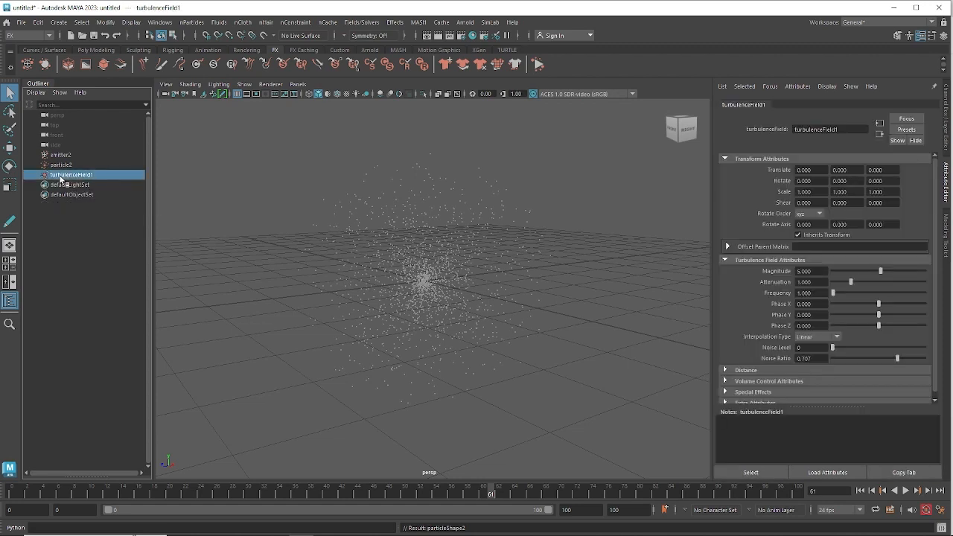
pyautogui.click(822, 271)
pyautogui.click(860, 491)
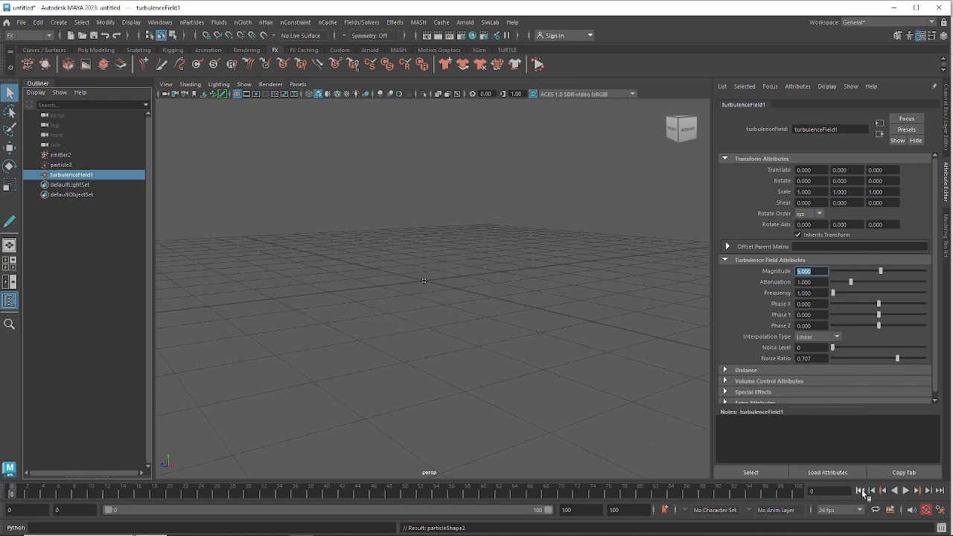
pyautogui.click(906, 490)
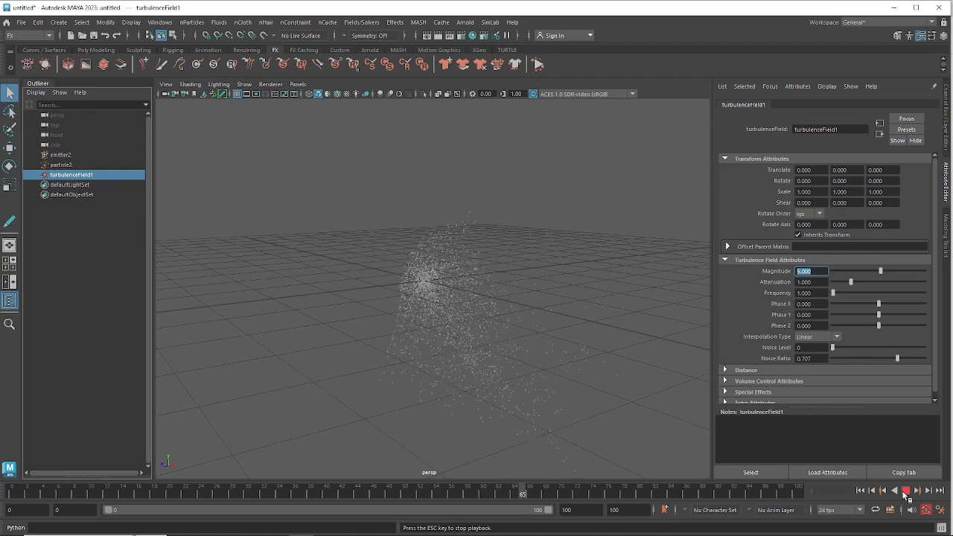
pyautogui.click(905, 491)
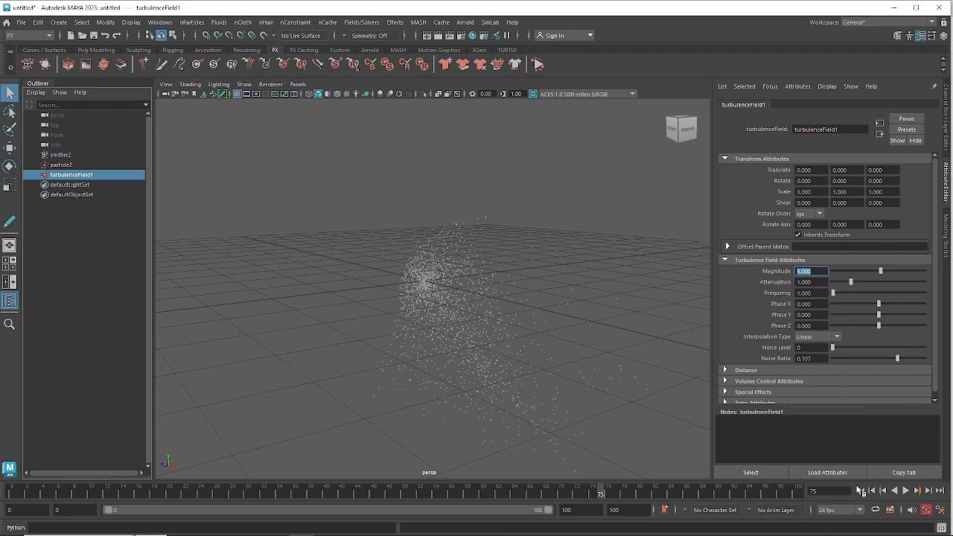
# Replay the simulation from the start, pausing at frame 79 and resuming until frame 99.
pyautogui.click(860, 491)
pyautogui.click(906, 491)
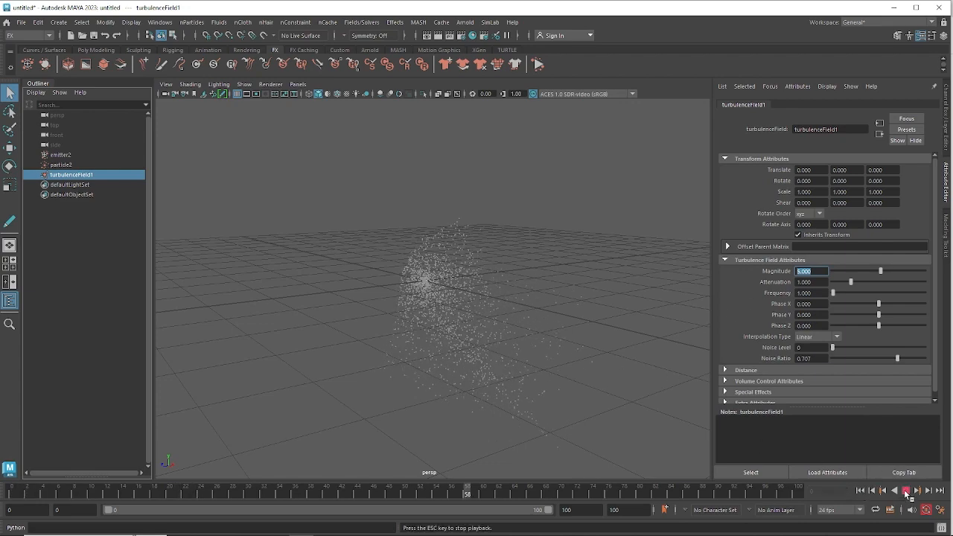
pyautogui.click(905, 491)
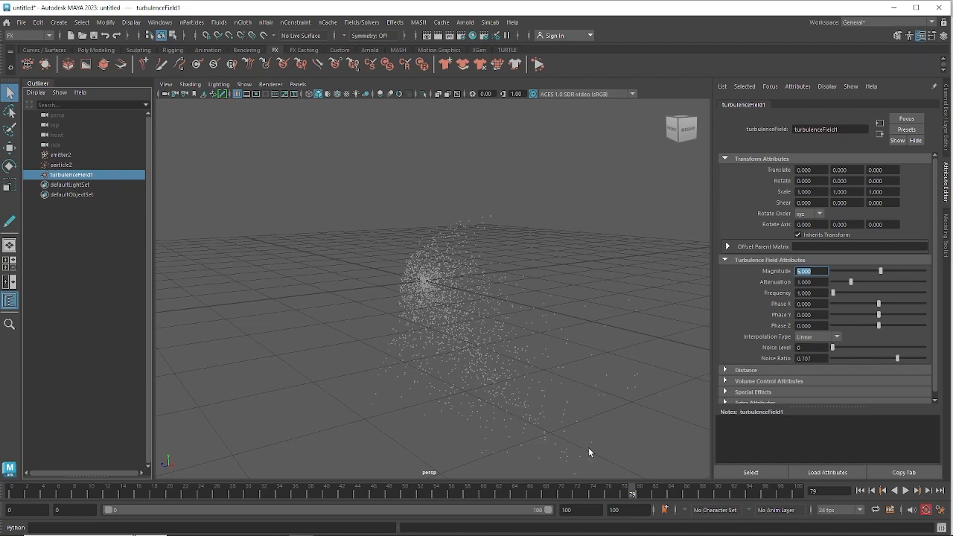
pyautogui.click(906, 491)
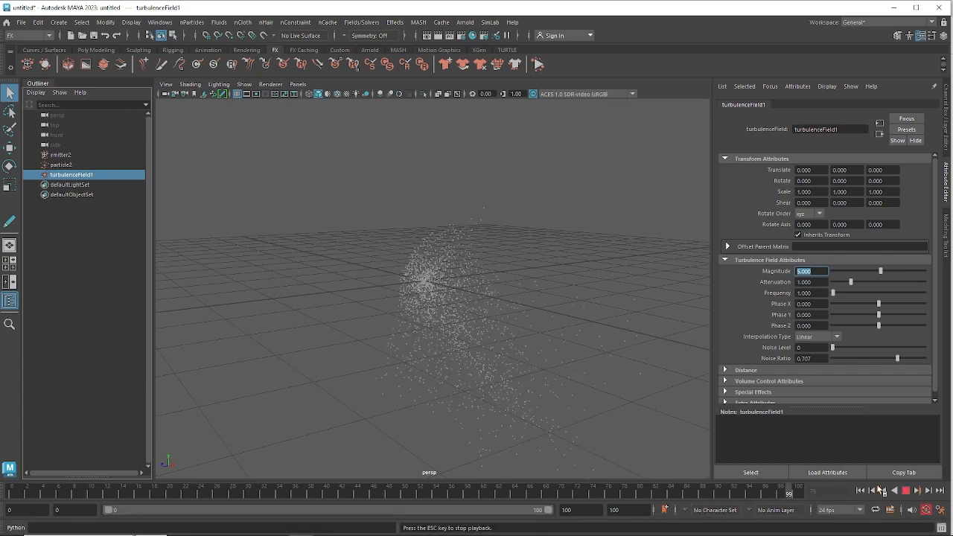
pyautogui.click(906, 491)
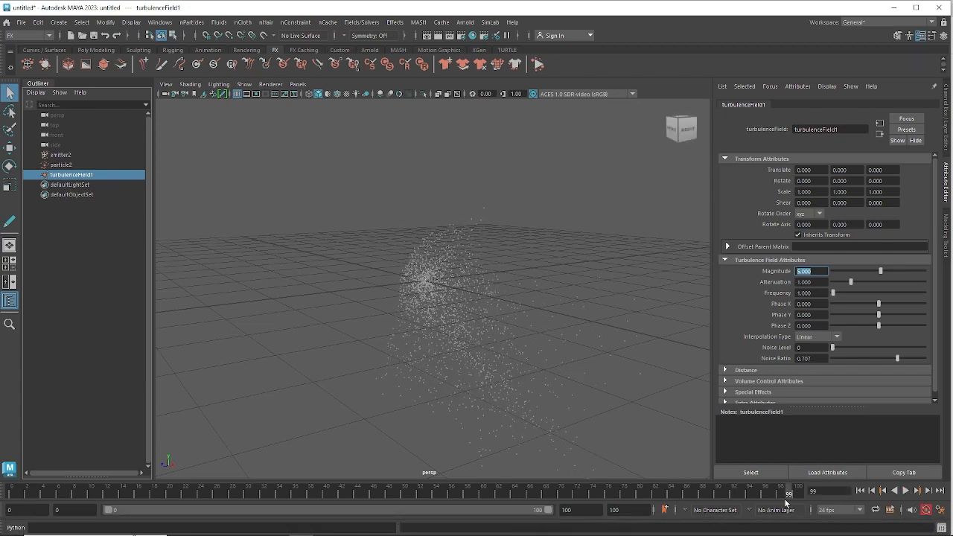
# Start a new expression on the turbulence field's Phase X and enter turbulenceField1.phaseX = time;.
pyautogui.click(817, 304)
pyautogui.click(819, 315)
pyautogui.click(814, 325)
pyautogui.moveTo(814, 326); pyautogui.dragTo(773, 307)
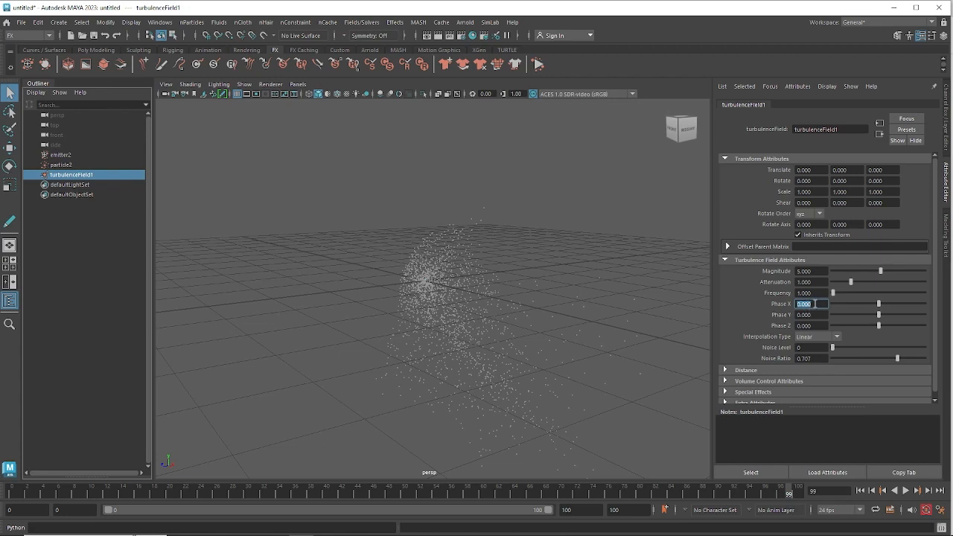
pyautogui.rightClick(813, 304)
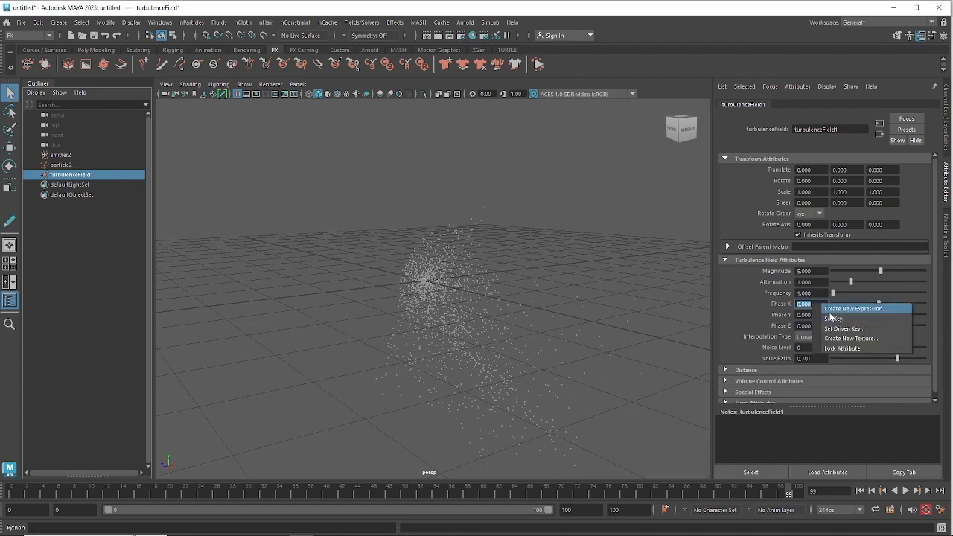
pyautogui.click(830, 309)
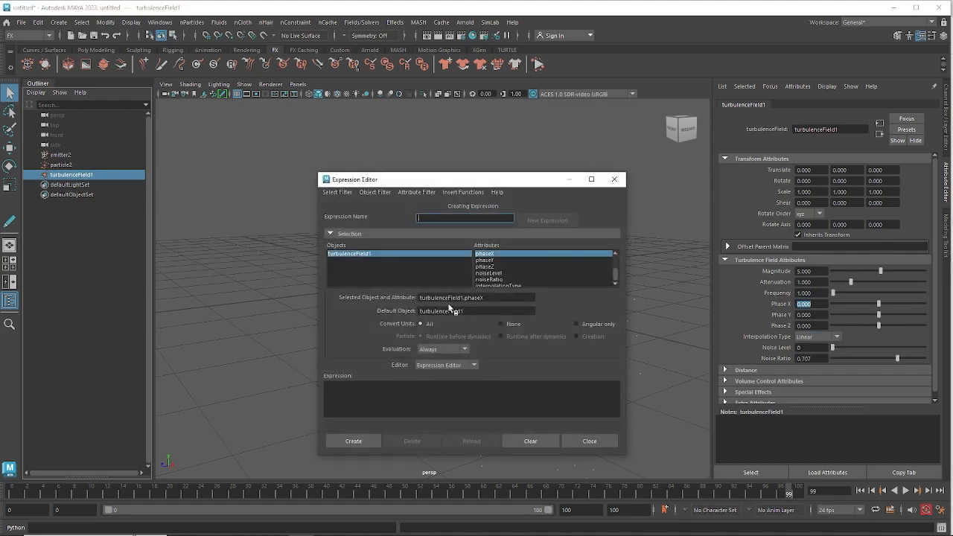
pyautogui.moveTo(488, 298); pyautogui.dragTo(393, 298)
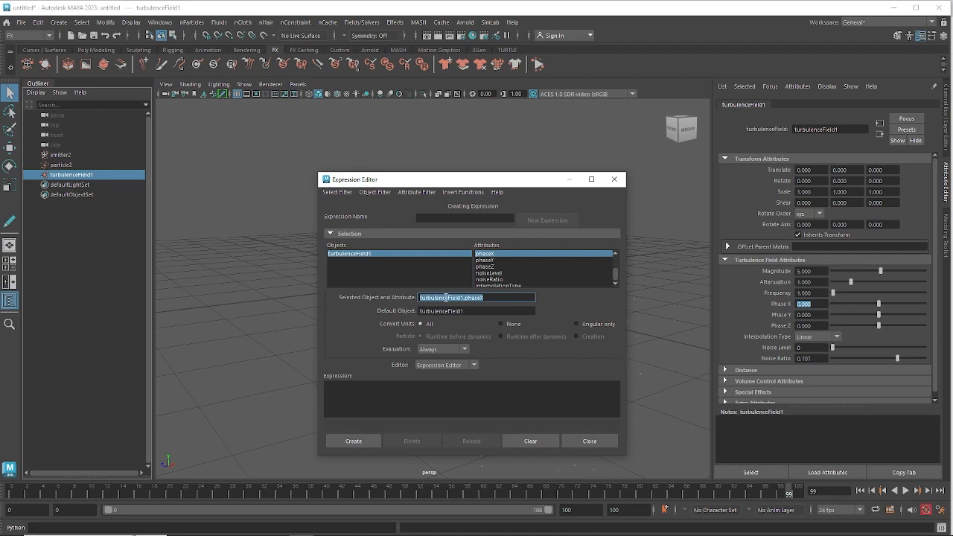
pyautogui.moveTo(502, 300); pyautogui.dragTo(347, 390)
pyautogui.click(407, 385)
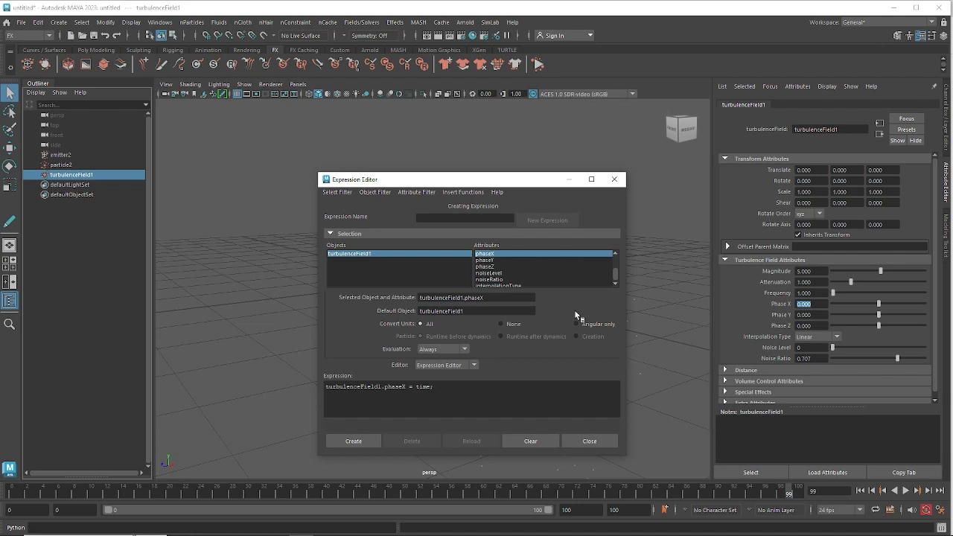
# Duplicate the expression line twice, change the copies to phaseY and phaseZ, and create the expression.
pyautogui.tripleClick(442, 387)
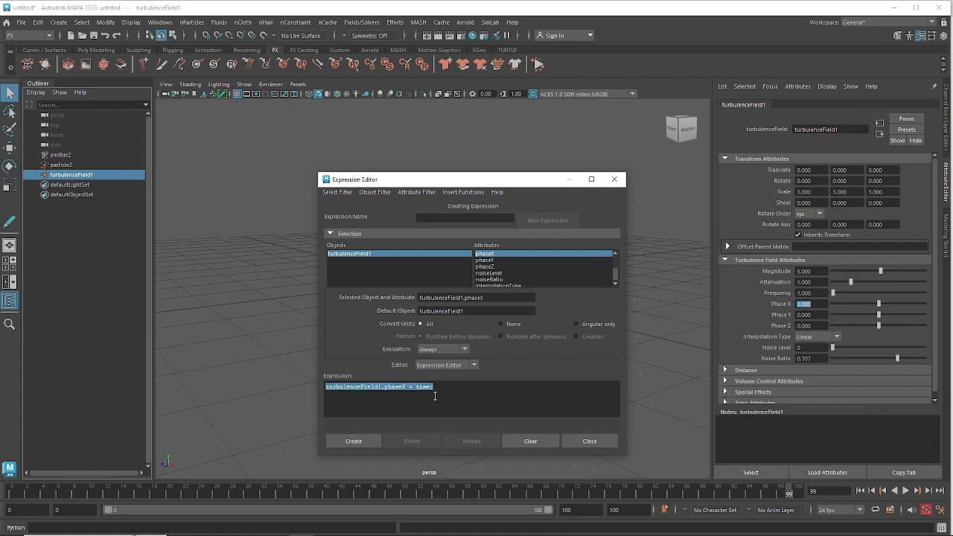
pyautogui.click(444, 387)
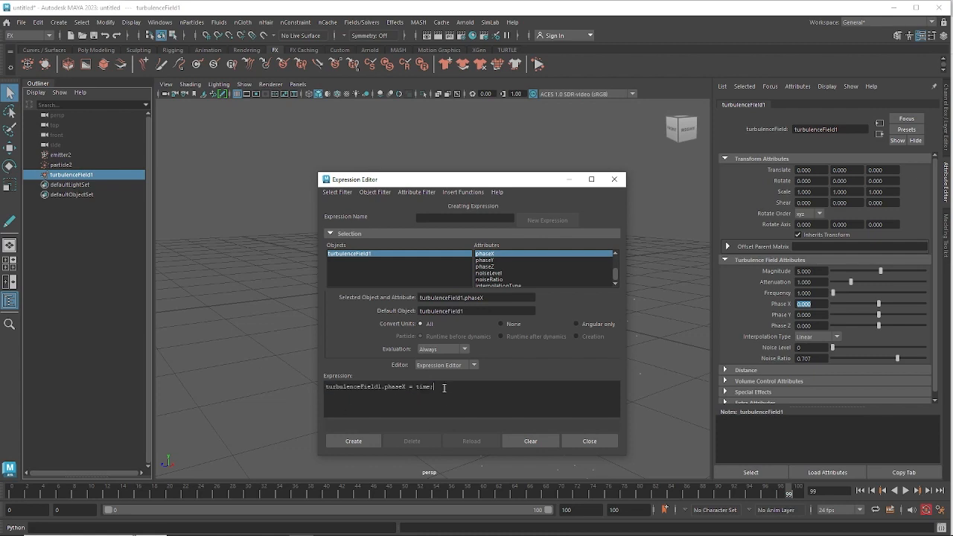
pyautogui.press('Return')
pyautogui.hotkey('ctrl', 'v')
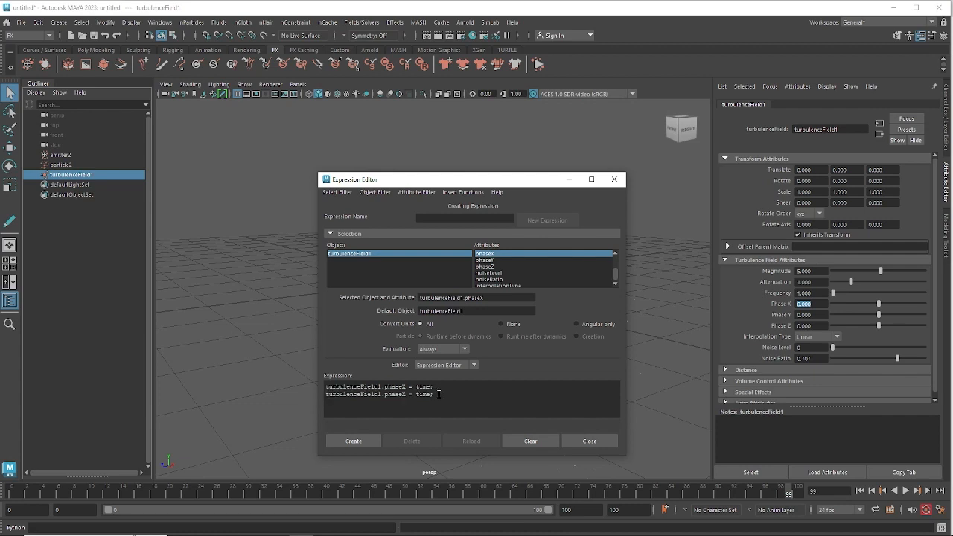
pyautogui.press('Return')
pyautogui.hotkey('ctrl', 'v')
pyautogui.moveTo(407, 394); pyautogui.dragTo(402, 394)
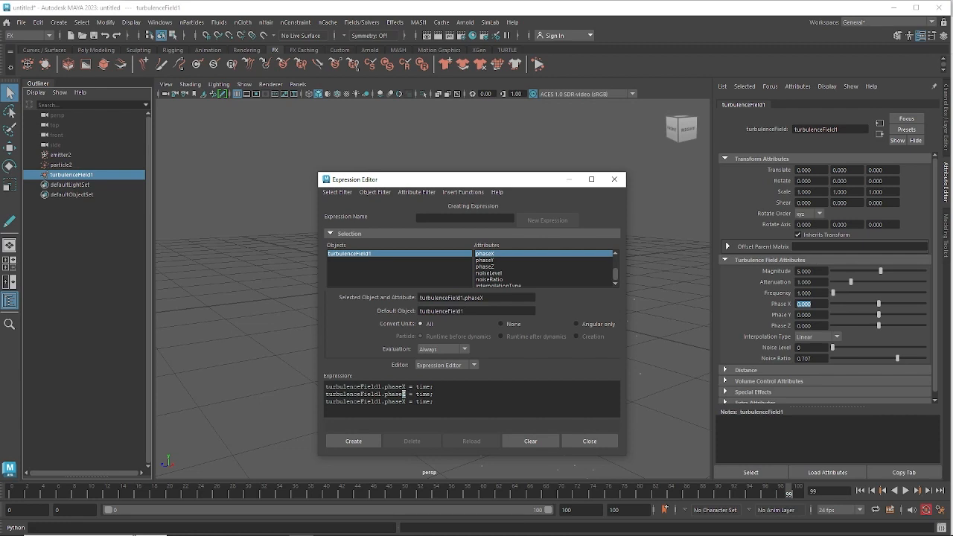
pyautogui.press('capslock')
pyautogui.write('Y')
pyautogui.moveTo(407, 403); pyautogui.dragTo(404, 402)
pyautogui.click(359, 442)
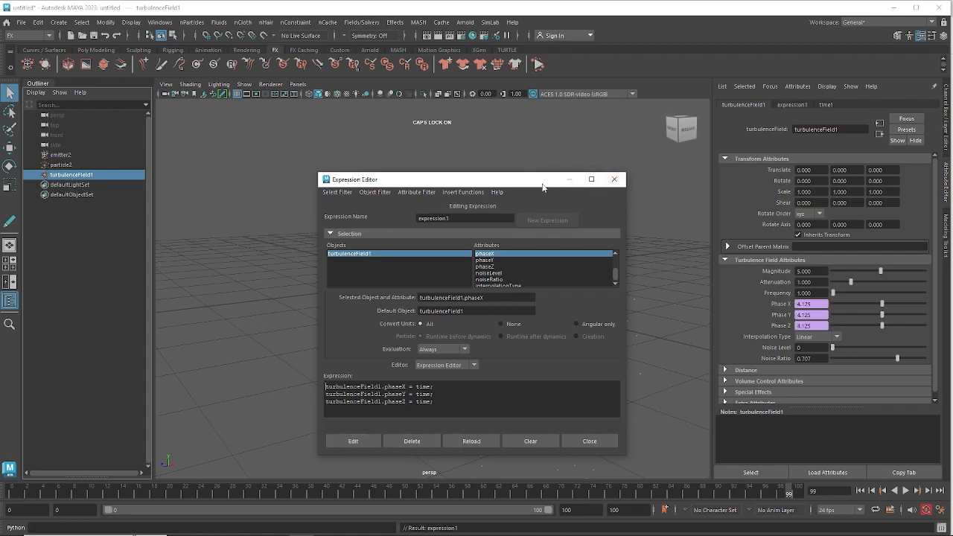
# Minimize the Expression Editor and replay the simulation from the start, stopping at frame 54.
pyautogui.moveTo(543, 186); pyautogui.dragTo(547, 186)
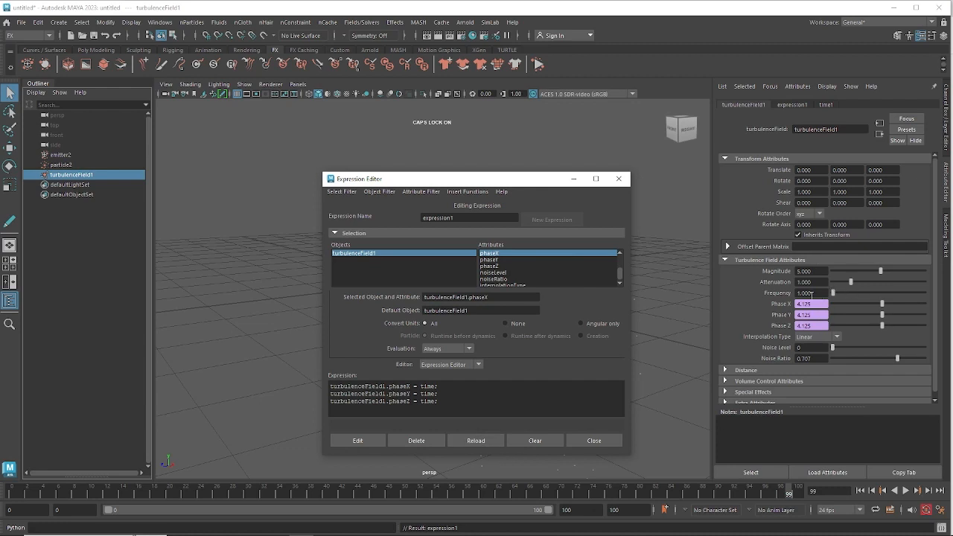
pyautogui.click(573, 179)
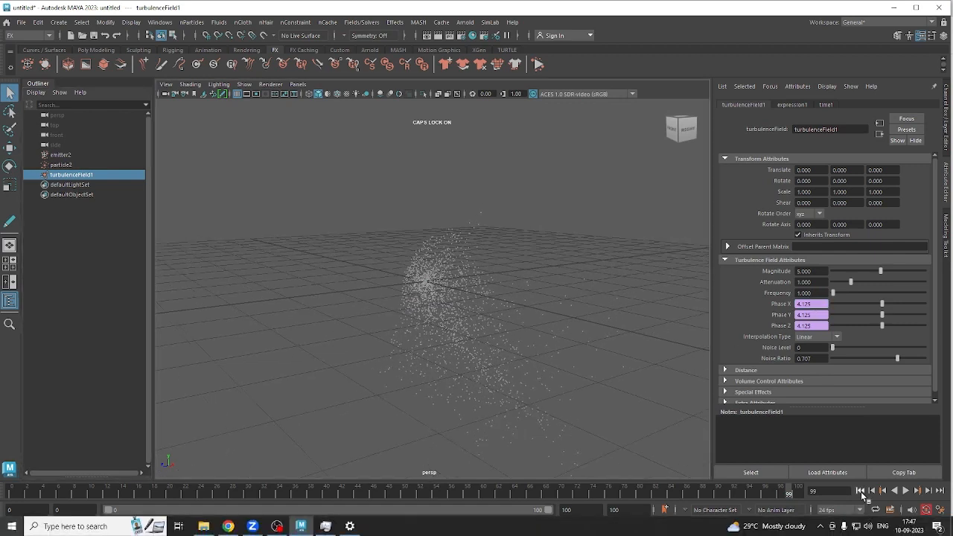
pyautogui.click(860, 491)
pyautogui.click(906, 491)
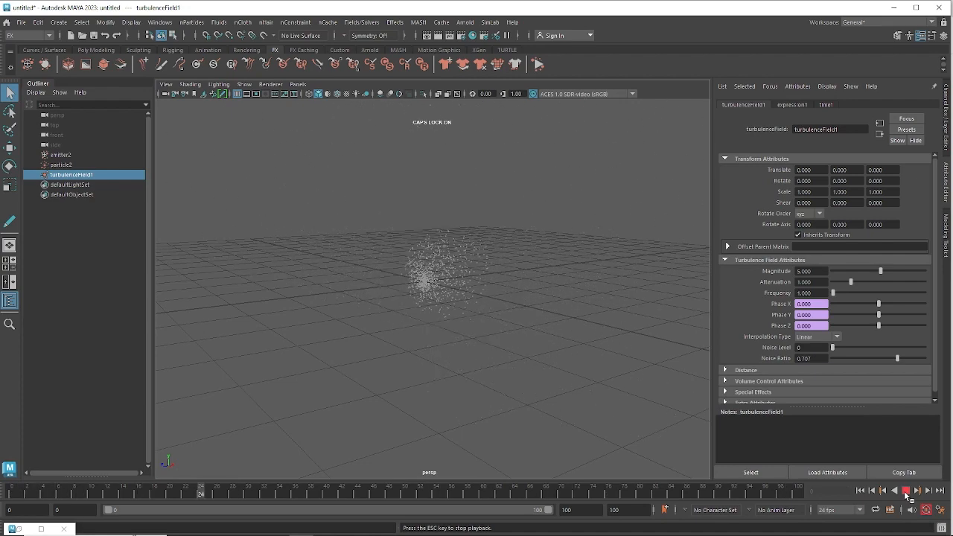
pyautogui.click(907, 492)
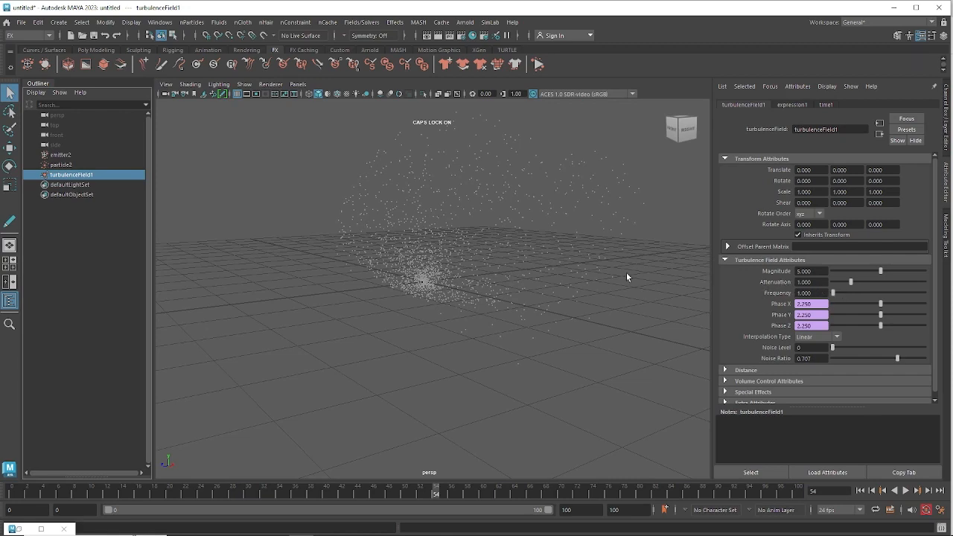
# Show the turbulence field's manipulator handles in the viewport and cycle the background colour to light grey.
pyautogui.keyDown('alt'); pyautogui.moveTo(627, 276); pyautogui.dragTo(538, 337); pyautogui.keyUp('alt')
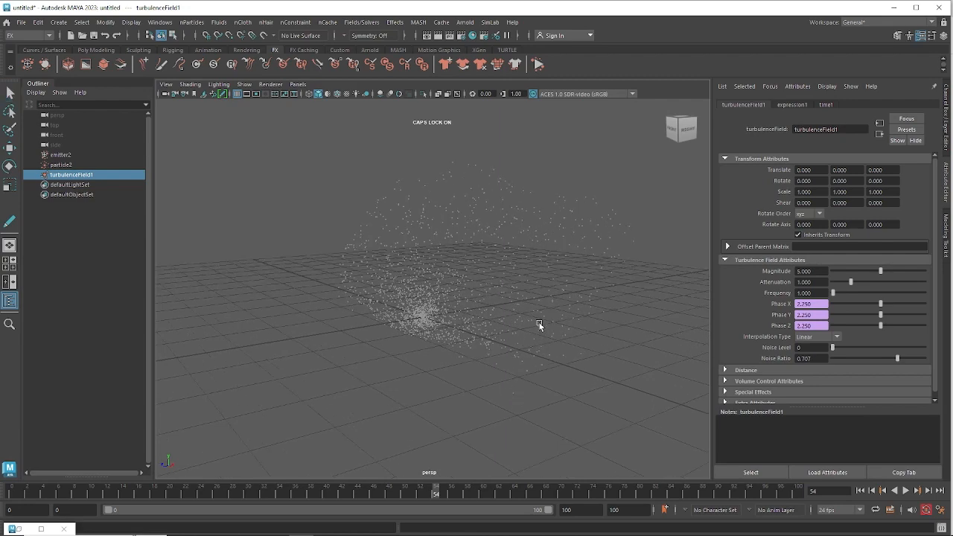
pyautogui.press('t')
pyautogui.moveTo(544, 330)
pyautogui.keyDown('alt'); pyautogui.mouseDown()
pyautogui.moveTo(517, 336)
pyautogui.moveTo(558, 330)
pyautogui.moveTo(550, 335)
pyautogui.mouseUp(); pyautogui.keyUp('alt')
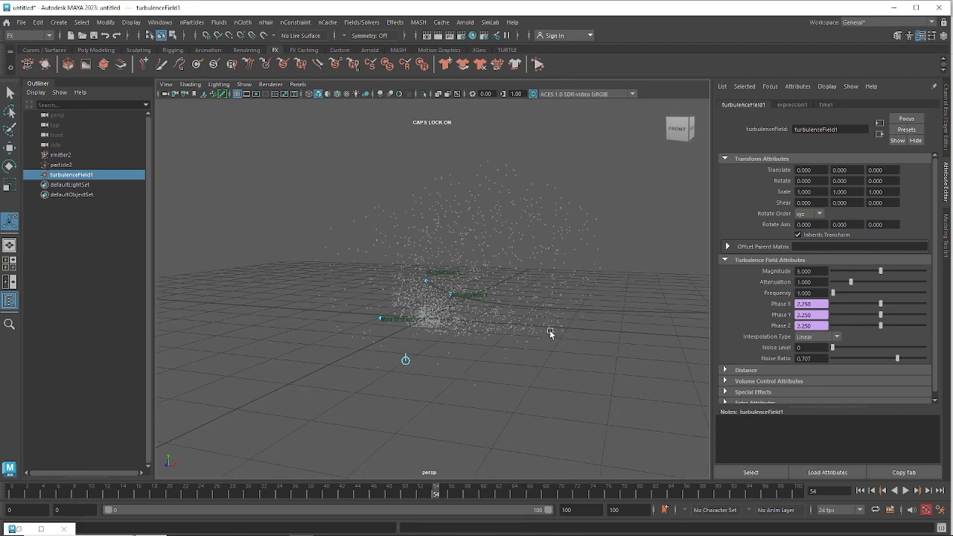
pyautogui.hotkey('alt', 'b')
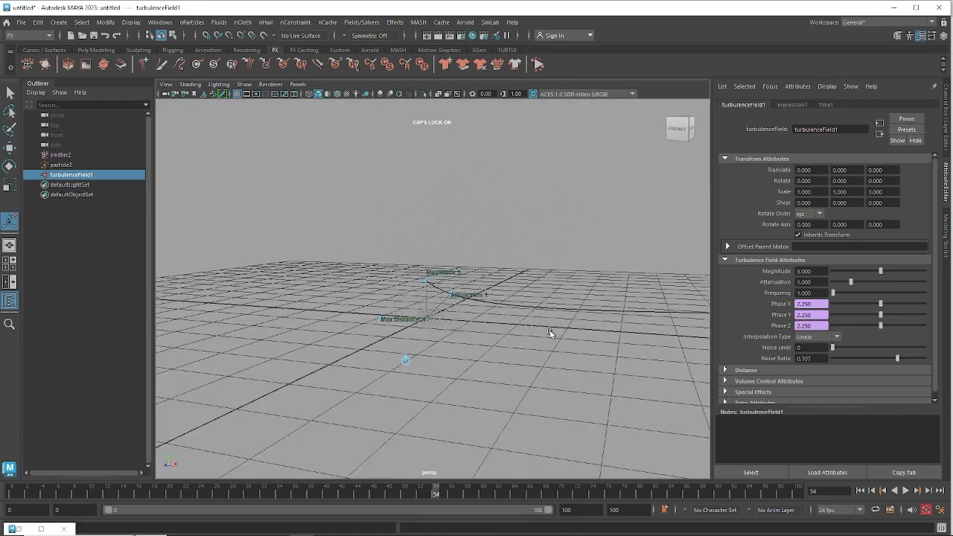
pyautogui.hotkey('alt', 'b')
pyautogui.hotkey('alt', 'b')
pyautogui.hotkey('alt', 'b')
pyautogui.hotkey('alt', 'b')
pyautogui.keyDown('alt'); pyautogui.moveTo(493, 314); pyautogui.dragTo(510, 298); pyautogui.keyUp('alt')
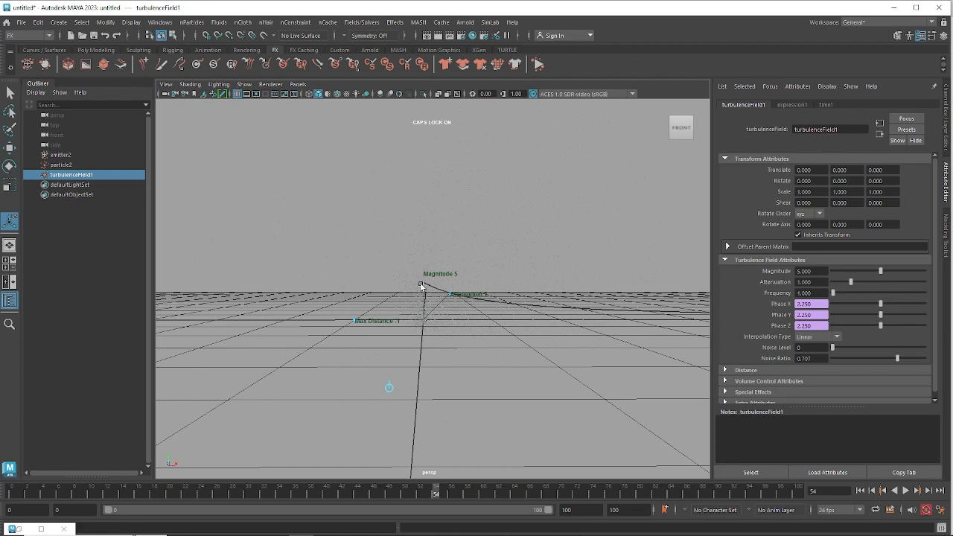
# Raise the turbulence field's magnitude to about 12.53 and lower its attenuation to 0 with the manipulator handles.
pyautogui.moveTo(424, 284); pyautogui.dragTo(499, 238)
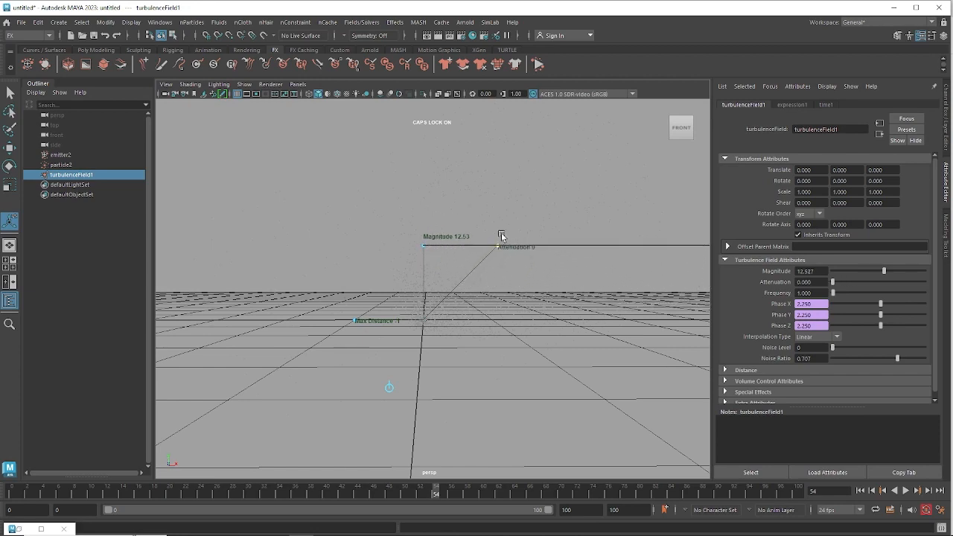
pyautogui.moveTo(528, 311)
pyautogui.keyDown('alt'); pyautogui.mouseDown()
pyautogui.moveTo(477, 317)
pyautogui.moveTo(532, 318)
pyautogui.mouseUp(); pyautogui.keyUp('alt')
pyautogui.keyDown('alt'); pyautogui.moveTo(442, 258); pyautogui.dragTo(506, 298); pyautogui.keyUp('alt')
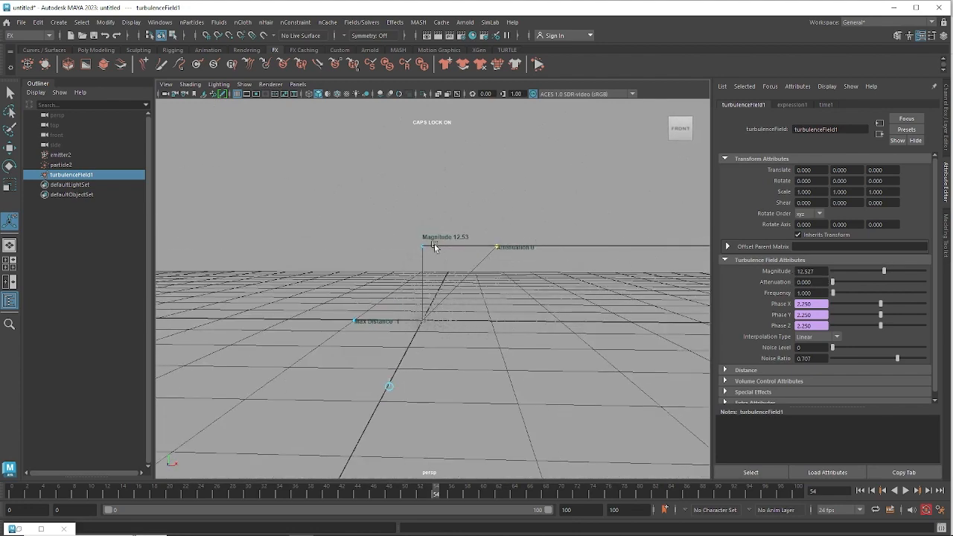
# Try an attenuation of about 3.66 with the manipulator handle and return it to 0.
pyautogui.keyDown('alt'); pyautogui.moveTo(639, 320); pyautogui.dragTo(521, 329); pyautogui.keyUp('alt')
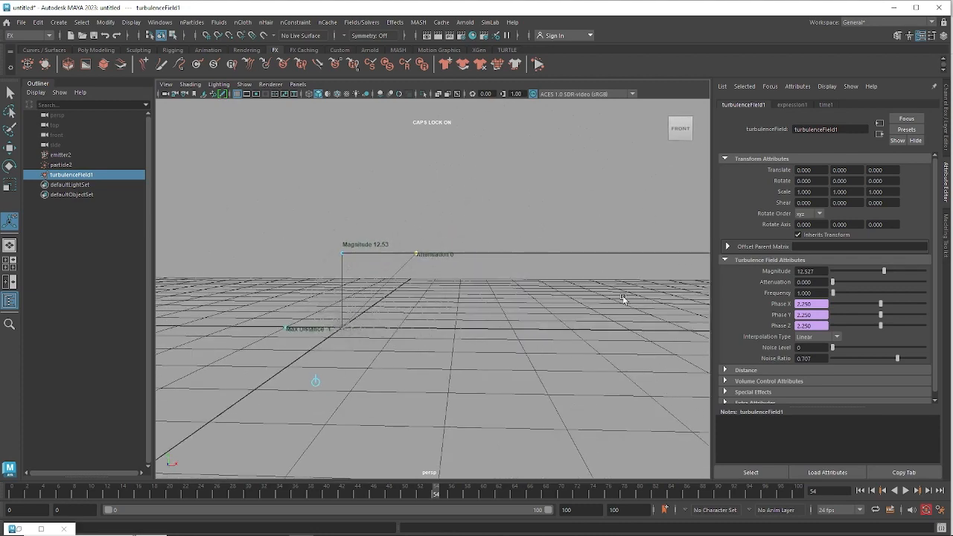
pyautogui.keyDown('alt'); pyautogui.moveTo(524, 292); pyautogui.dragTo(496, 280, button='middle'); pyautogui.keyUp('alt')
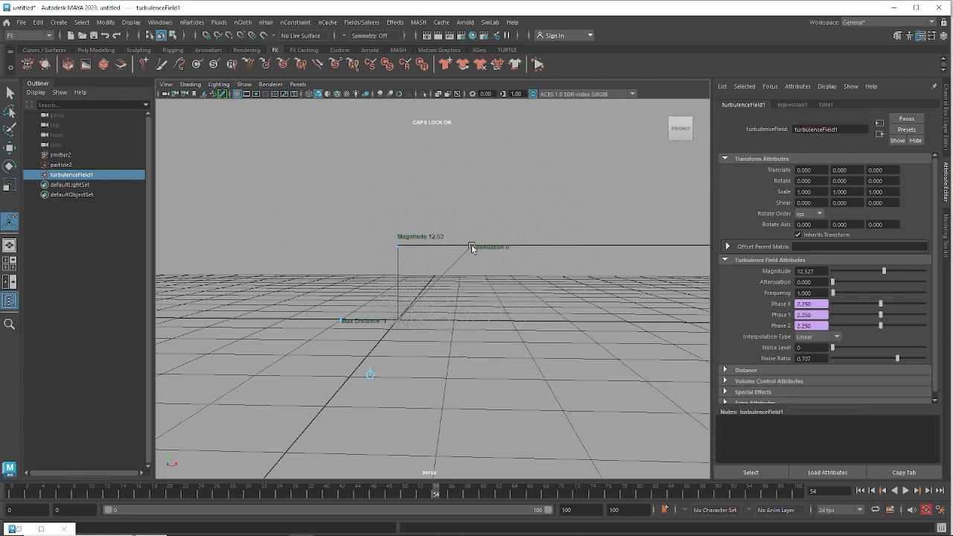
pyautogui.moveTo(471, 247); pyautogui.dragTo(408, 312)
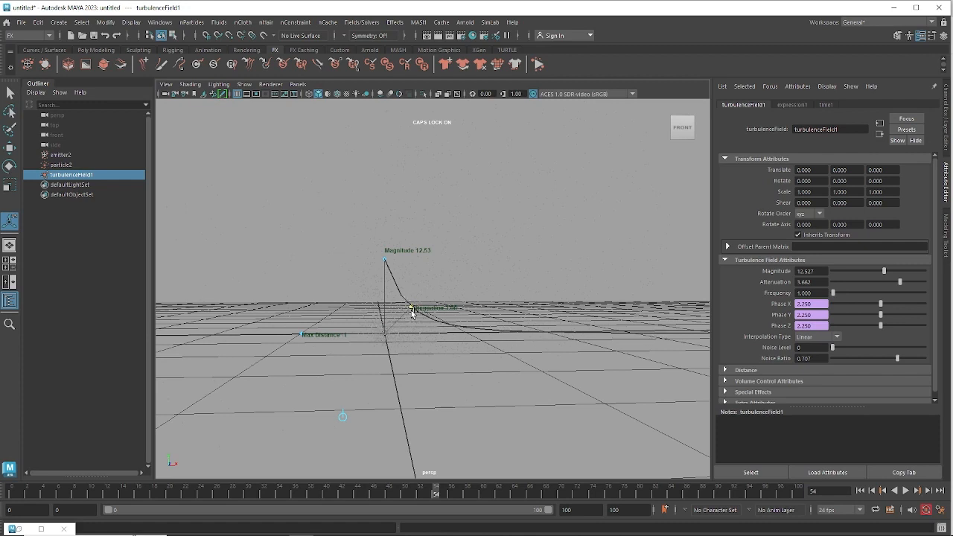
pyautogui.moveTo(412, 308); pyautogui.dragTo(461, 256)
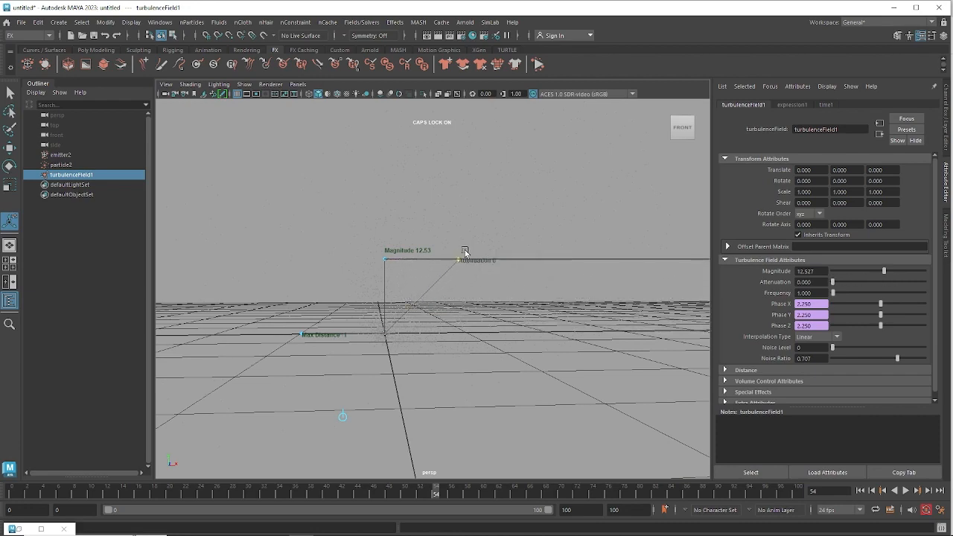
pyautogui.keyDown('alt'); pyautogui.moveTo(504, 314); pyautogui.dragTo(473, 308); pyautogui.keyUp('alt')
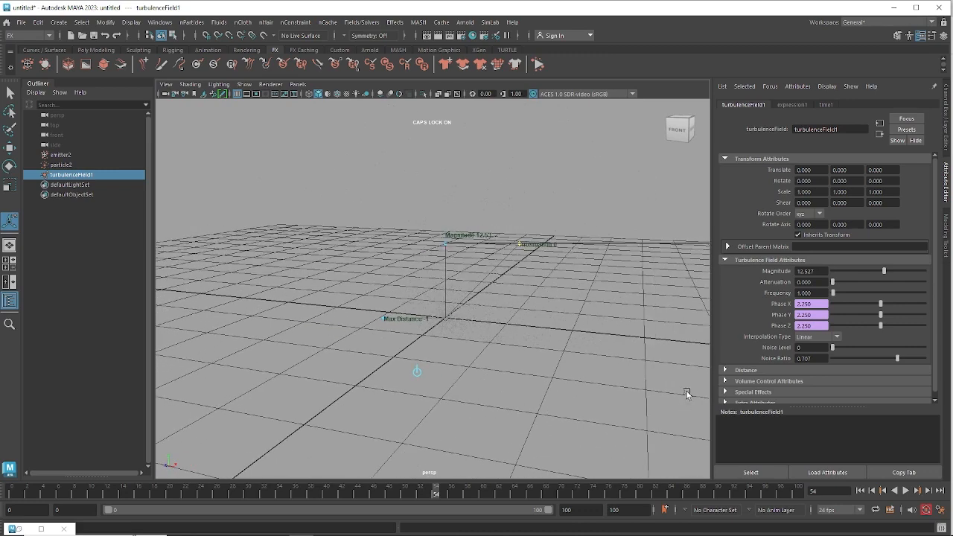
# Hide the viewport grid and cycle the background colour to black.
pyautogui.click(237, 94)
pyautogui.keyDown('alt'); pyautogui.moveTo(504, 341); pyautogui.dragTo(502, 343); pyautogui.keyUp('alt')
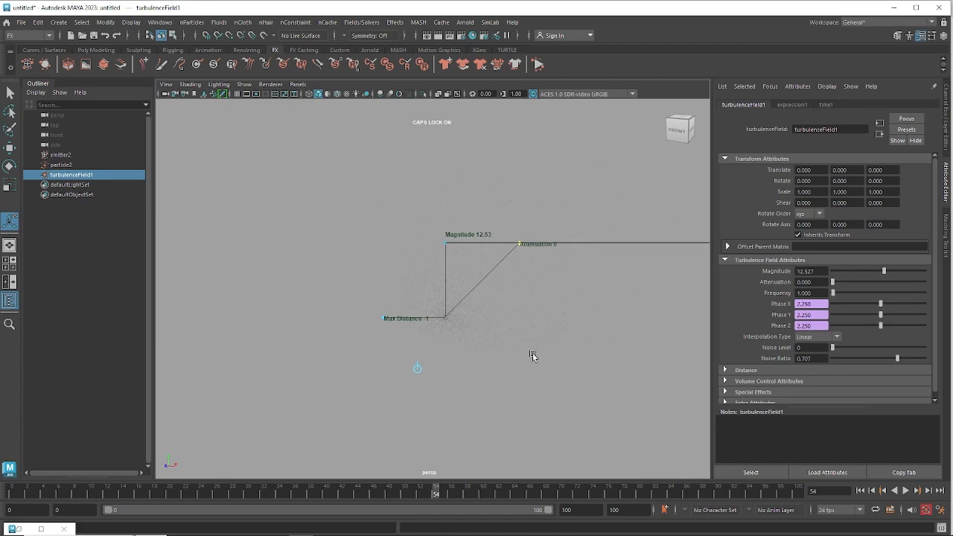
pyautogui.hotkey('alt', 'b')
pyautogui.hotkey('alt', 'b')
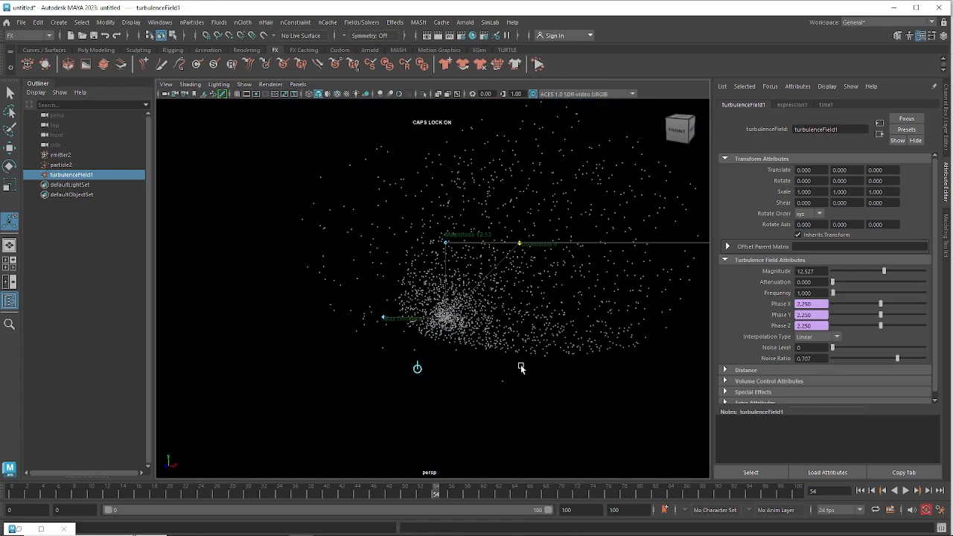
# Inspect the particle cloud from different angles and replay the simulation from the start.
pyautogui.keyDown('alt'); pyautogui.moveTo(521, 366); pyautogui.dragTo(489, 397); pyautogui.keyUp('alt')
pyautogui.keyDown('alt'); pyautogui.moveTo(489, 397); pyautogui.dragTo(499, 384, button='middle'); pyautogui.keyUp('alt')
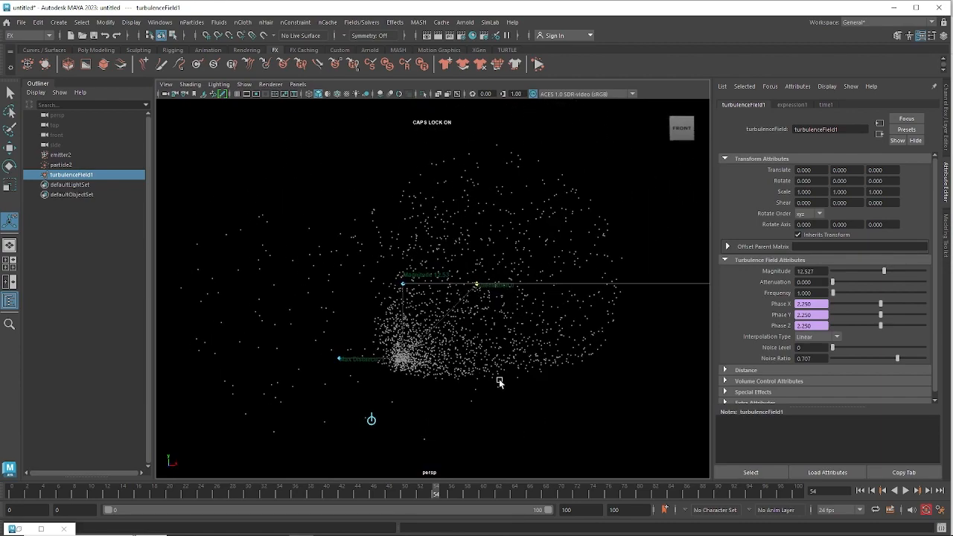
pyautogui.keyDown('alt'); pyautogui.moveTo(534, 370); pyautogui.dragTo(682, 459); pyautogui.keyUp('alt')
pyautogui.keyDown('alt'); pyautogui.moveTo(674, 397); pyautogui.dragTo(720, 419); pyautogui.keyUp('alt')
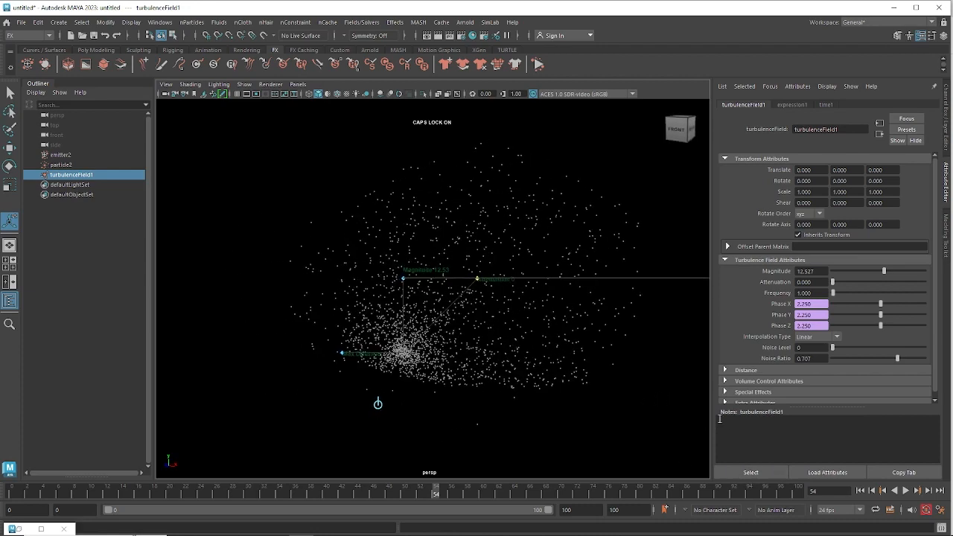
pyautogui.click(861, 490)
pyautogui.click(905, 491)
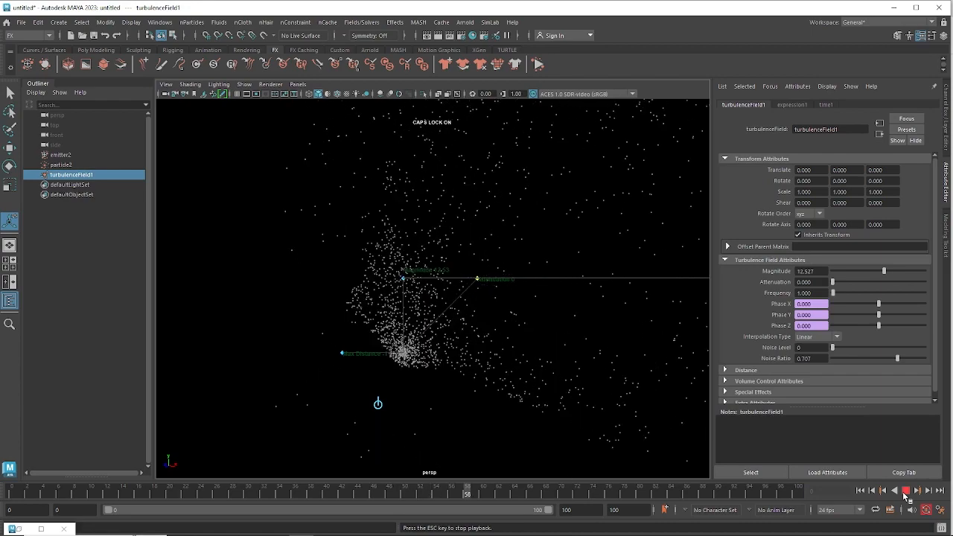
pyautogui.keyDown('alt'); pyautogui.moveTo(442, 366); pyautogui.dragTo(464, 357); pyautogui.keyUp('alt')
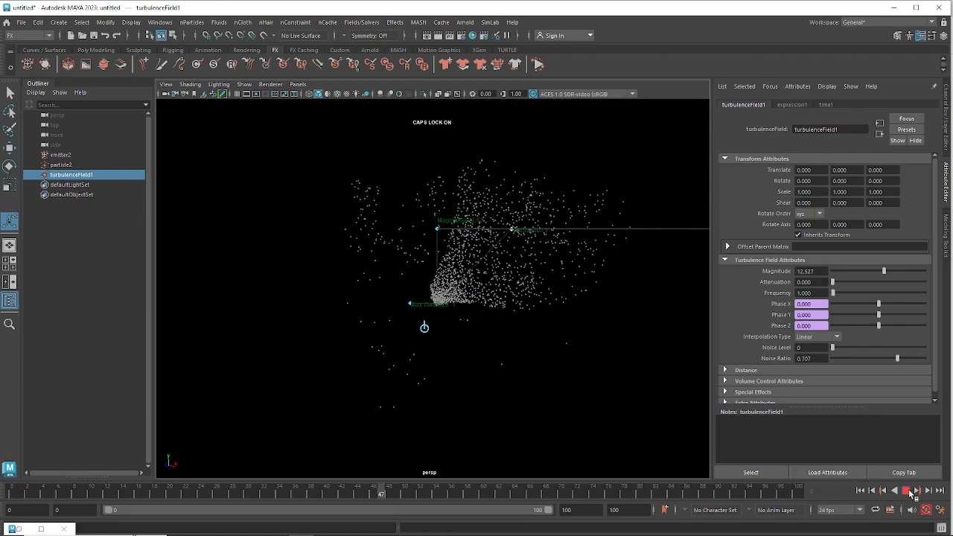
# Stop the playback and review the emitter's basic emission and distance attributes.
pyautogui.click(906, 490)
pyautogui.keyDown('alt'); pyautogui.moveTo(474, 385); pyautogui.dragTo(555, 396); pyautogui.keyUp('alt')
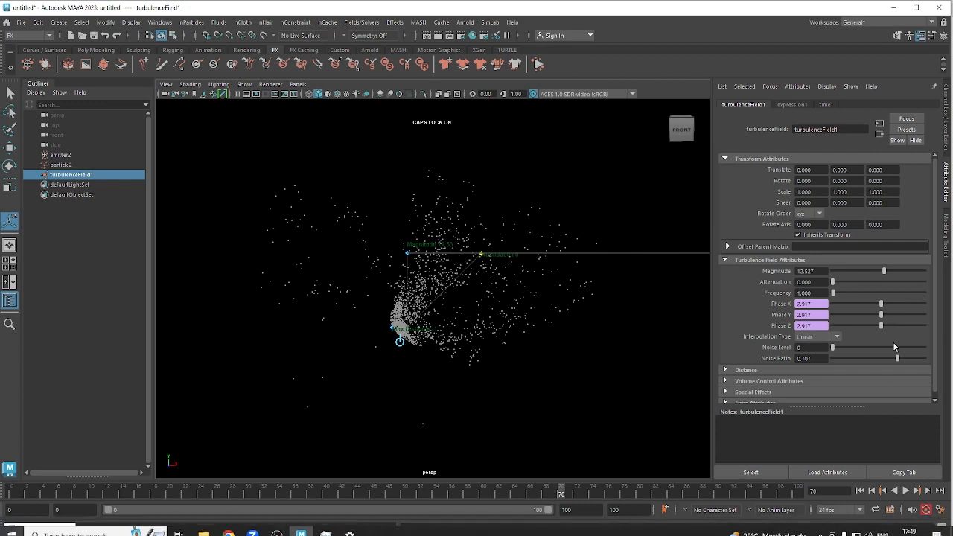
pyautogui.click(61, 155)
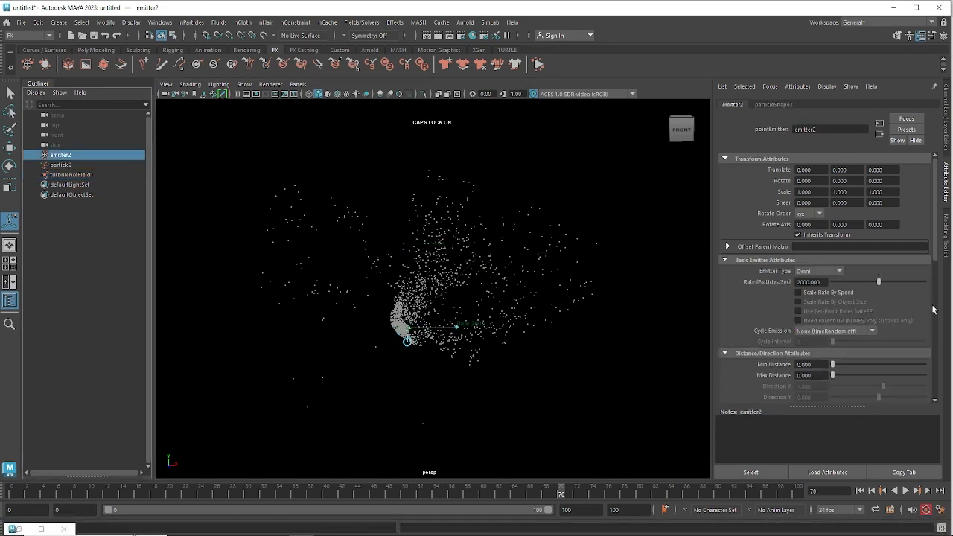
pyautogui.moveTo(939, 243); pyautogui.dragTo(939, 274)
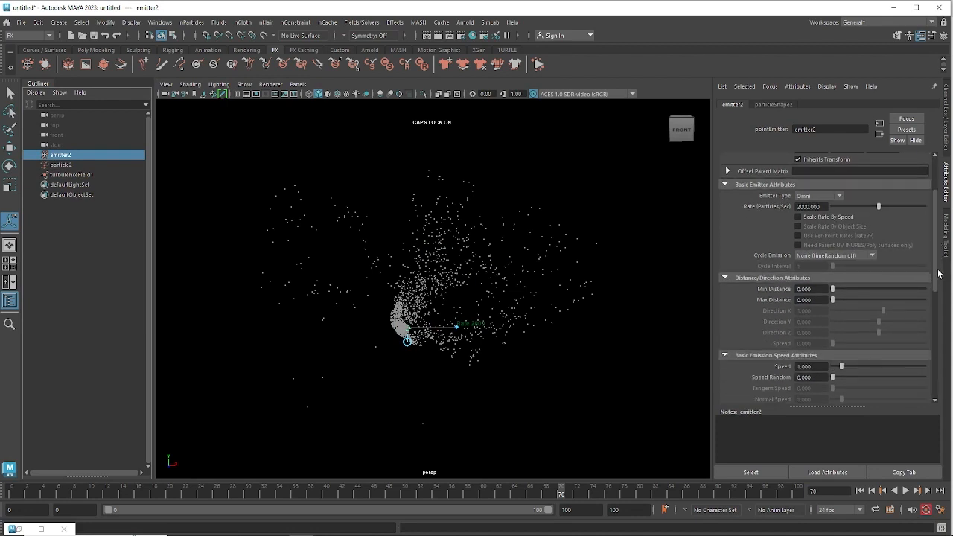
# Open the particle shape's attributes and examine its general control and lifespan settings alongside the particle cloud.
pyautogui.click(62, 166)
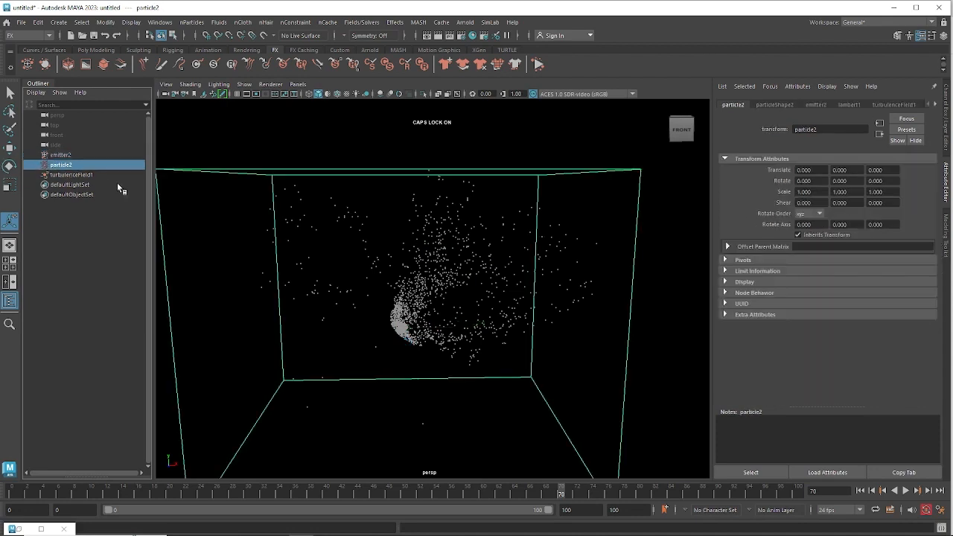
pyautogui.click(784, 106)
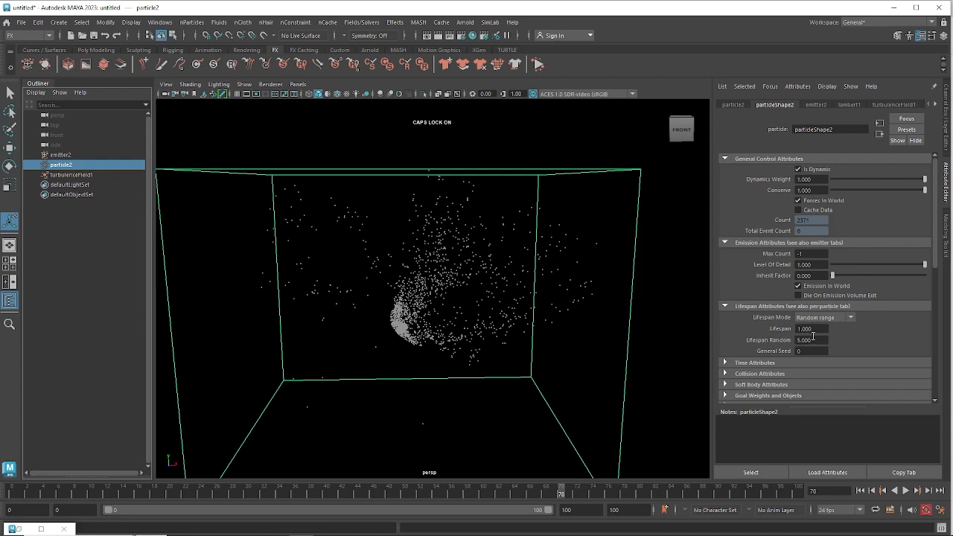
pyautogui.moveTo(814, 192)
pyautogui.mouseDown()
pyautogui.moveTo(775, 190)
pyautogui.moveTo(799, 200)
pyautogui.mouseUp()
pyautogui.moveTo(473, 327)
pyautogui.keyDown('alt'); pyautogui.mouseDown()
pyautogui.moveTo(477, 315)
pyautogui.moveTo(485, 321)
pyautogui.mouseUp(); pyautogui.keyUp('alt')
pyautogui.keyDown('alt'); pyautogui.moveTo(485, 321); pyautogui.dragTo(494, 323, button='right'); pyautogui.keyUp('alt')
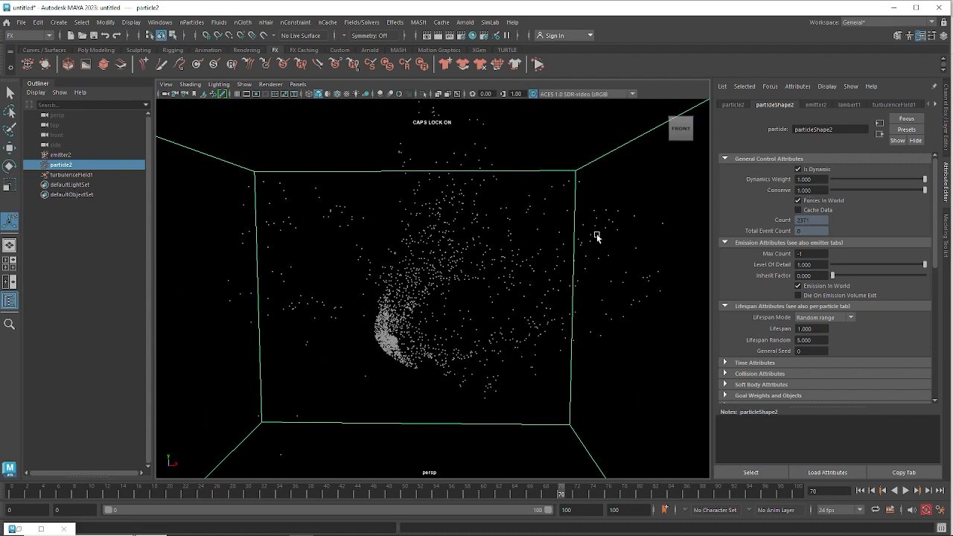
pyautogui.moveTo(475, 304)
pyautogui.keyDown('alt'); pyautogui.mouseDown()
pyautogui.moveTo(485, 303)
pyautogui.moveTo(468, 302)
pyautogui.mouseUp(); pyautogui.keyUp('alt')
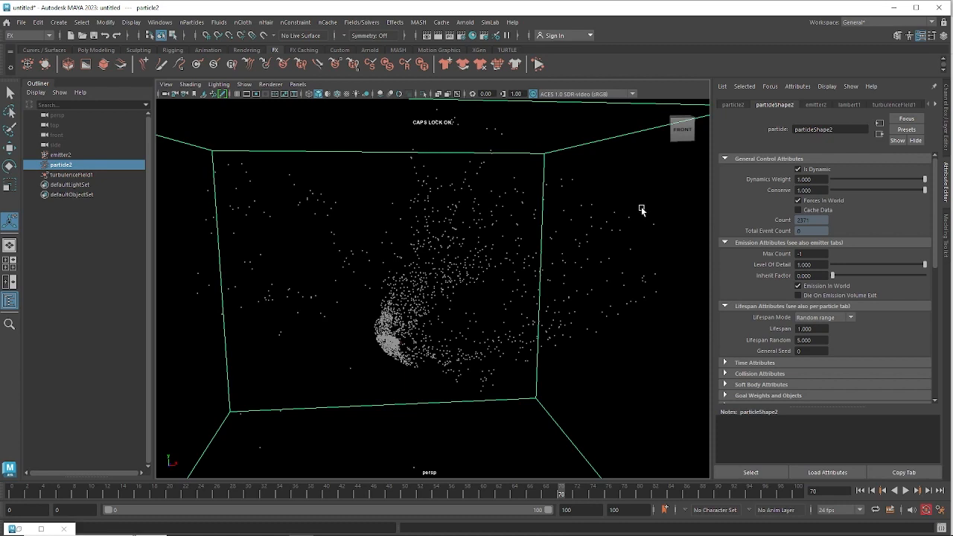
# Set the particle shape's Conserve to 0.94.
pyautogui.doubleClick(813, 191)
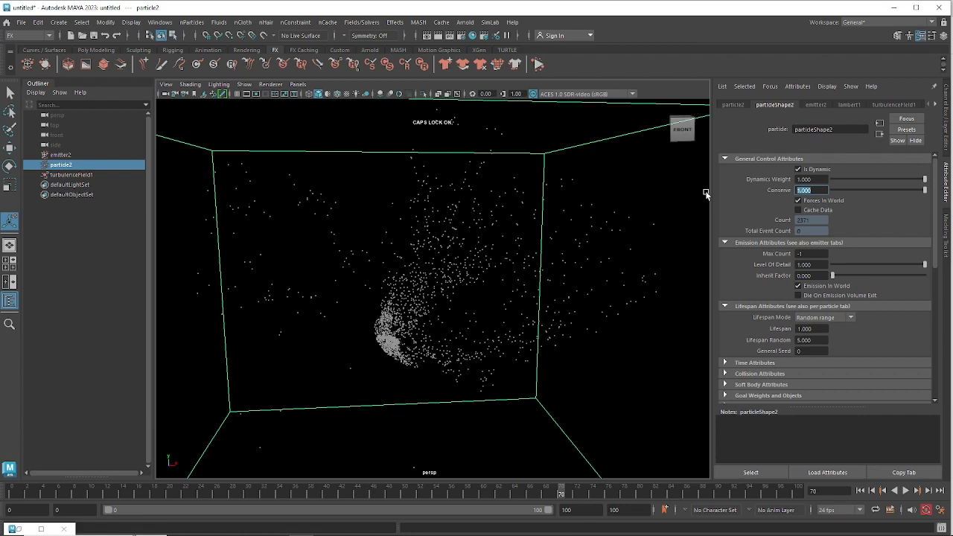
pyautogui.press('Return')
pyautogui.doubleClick(812, 188)
pyautogui.press('Return')
# Replay the simulation from the start and inspect the particle cloud from different angles.
pyautogui.click(860, 491)
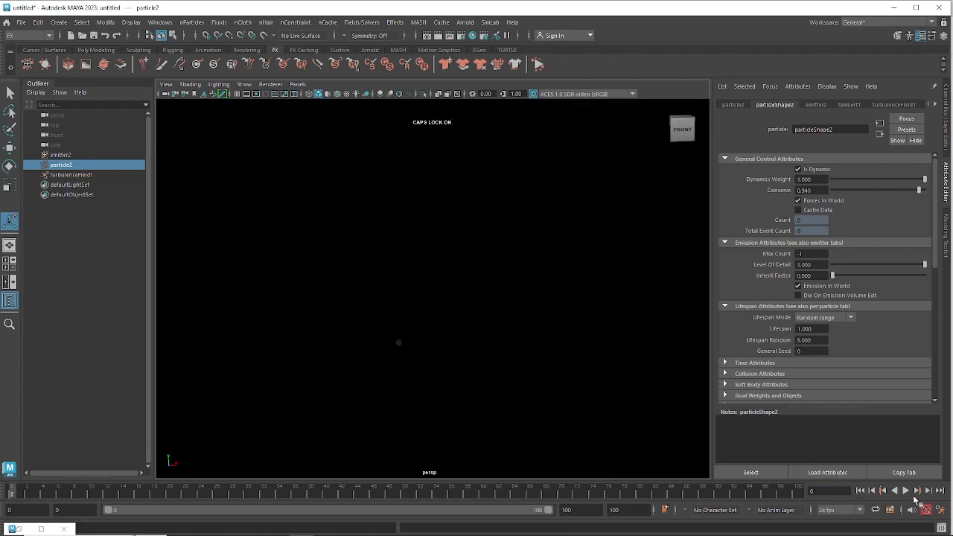
pyautogui.click(907, 491)
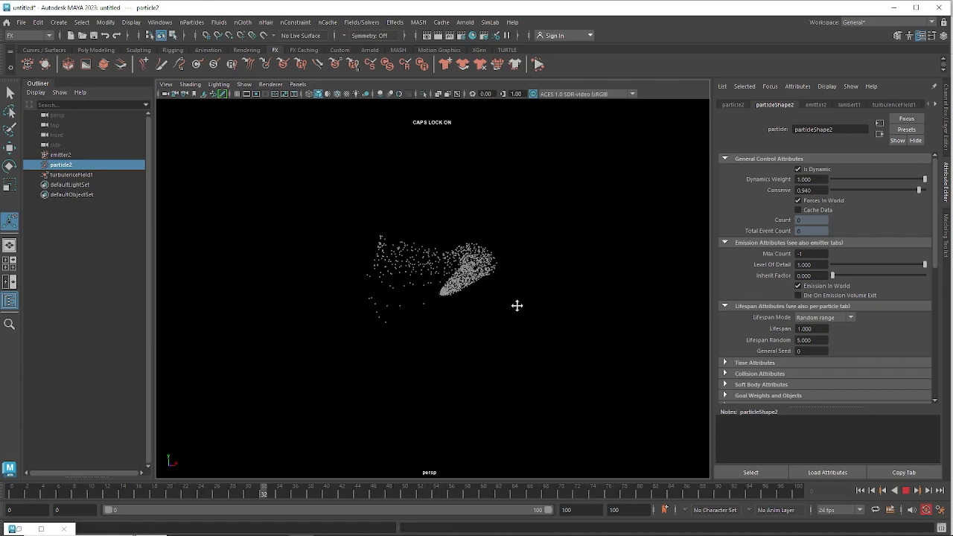
pyautogui.click(906, 491)
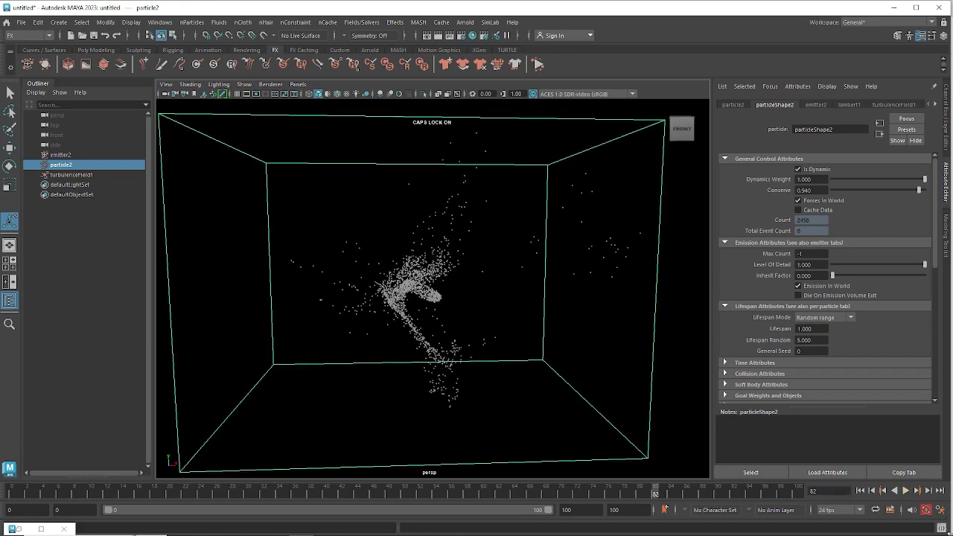
pyautogui.keyDown('alt'); pyautogui.moveTo(371, 253); pyautogui.dragTo(481, 278); pyautogui.keyUp('alt')
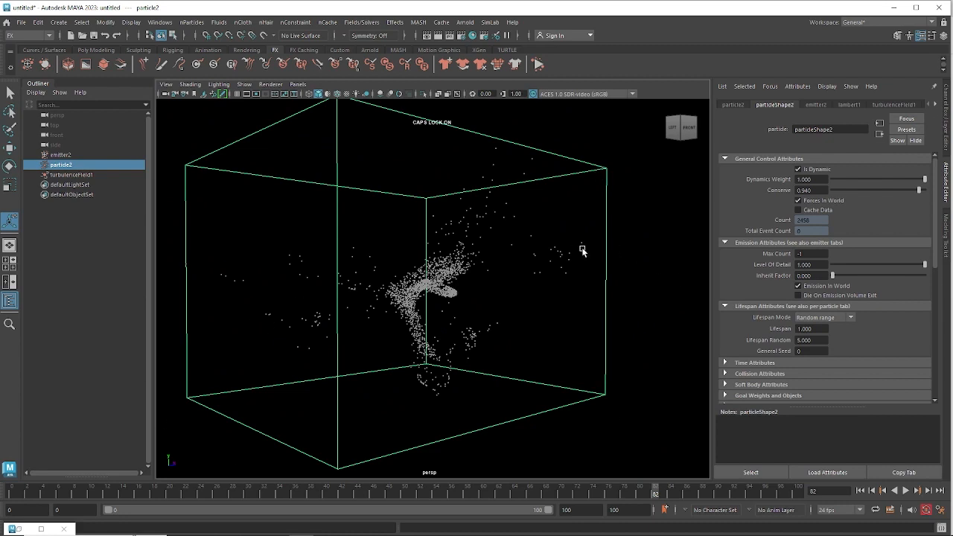
pyautogui.keyDown('alt'); pyautogui.moveTo(579, 361); pyautogui.dragTo(607, 360); pyautogui.keyUp('alt')
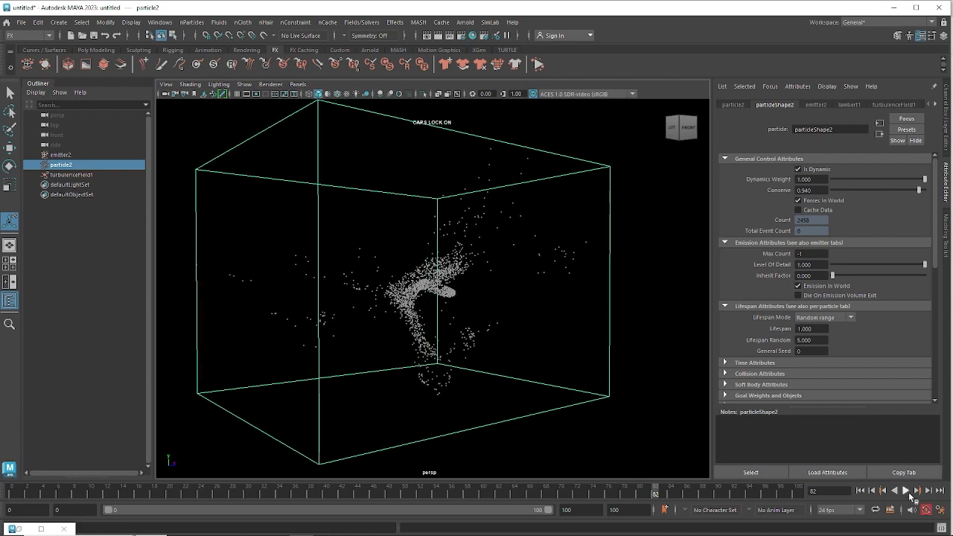
pyautogui.click(906, 491)
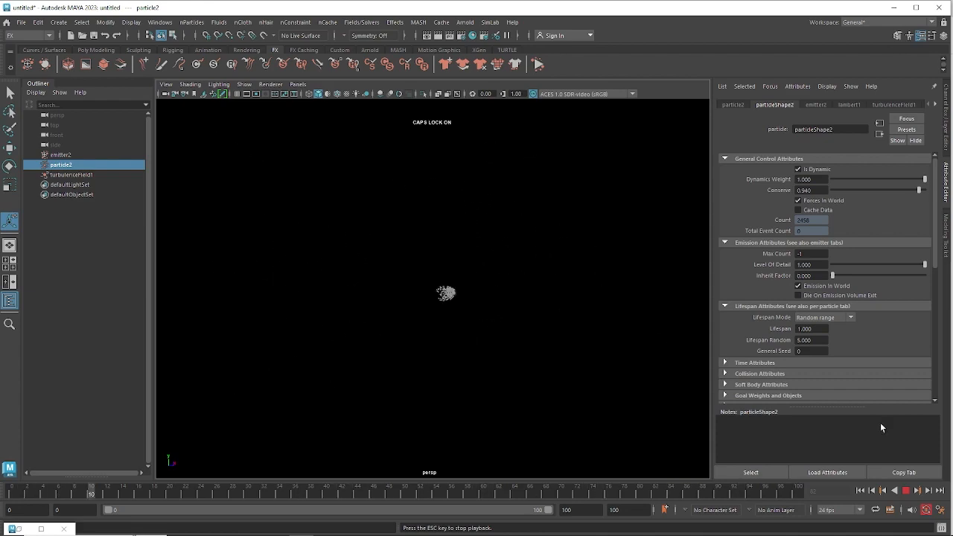
pyautogui.press('Escape')
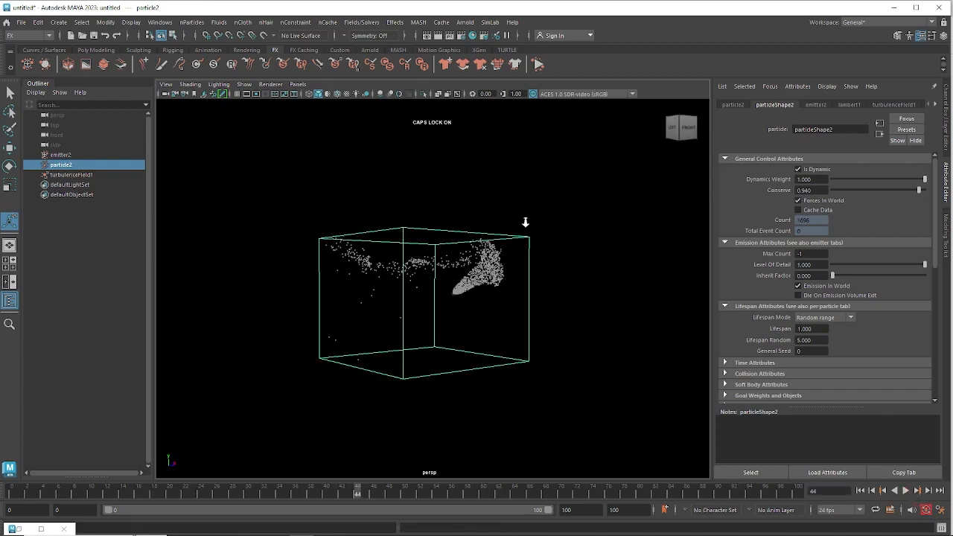
# Lower the particle shape's Conserve to about 0.712 and replay the simulation from the start.
pyautogui.scroll(1, 526, 222)
pyautogui.moveTo(817, 191); pyautogui.dragTo(783, 190)
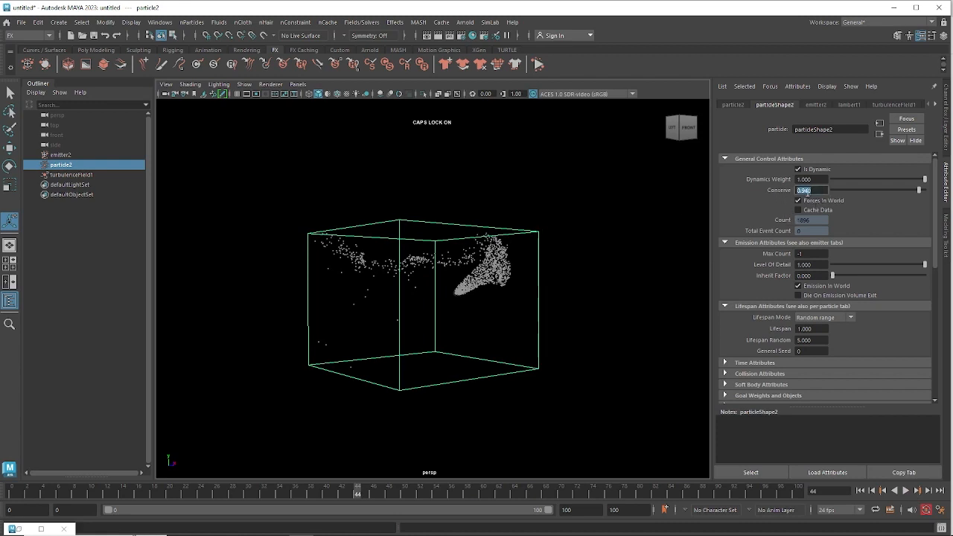
pyautogui.moveTo(919, 195); pyautogui.dragTo(895, 191)
pyautogui.click(860, 490)
pyautogui.click(906, 491)
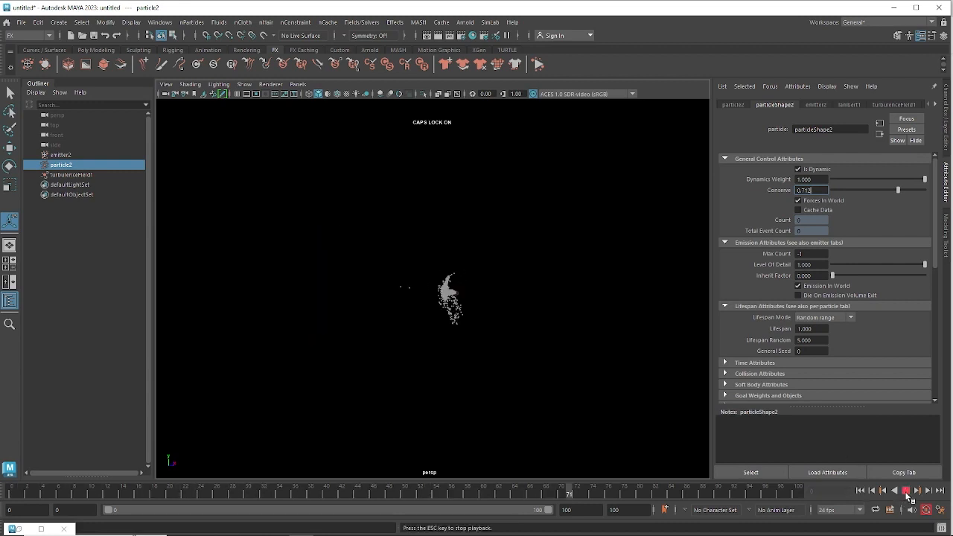
pyautogui.click(905, 491)
# Set the particle shape's Conserve to 0.95, replay from the start, and raise Conserve to about 0.976 during playback.
pyautogui.moveTo(812, 190); pyautogui.dragTo(798, 188)
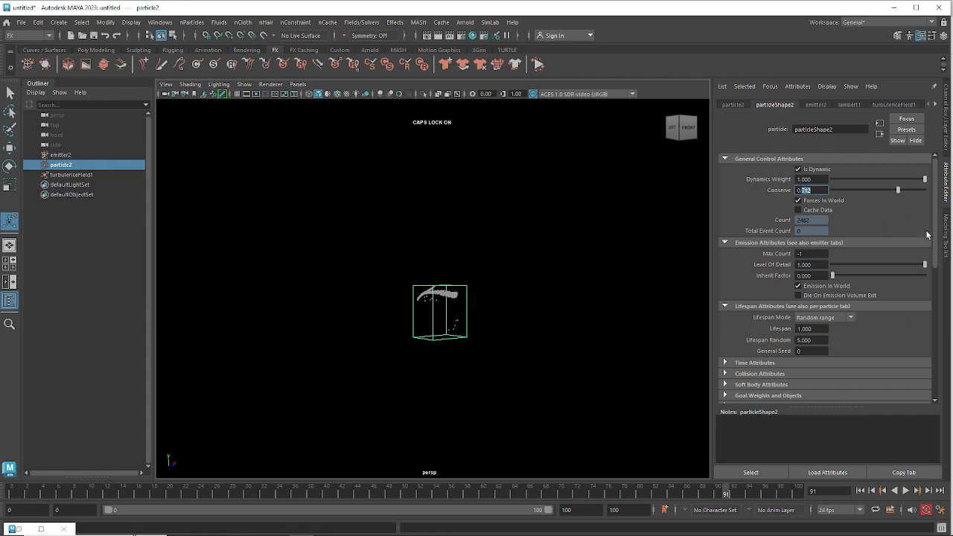
pyautogui.press('Return')
pyautogui.click(860, 491)
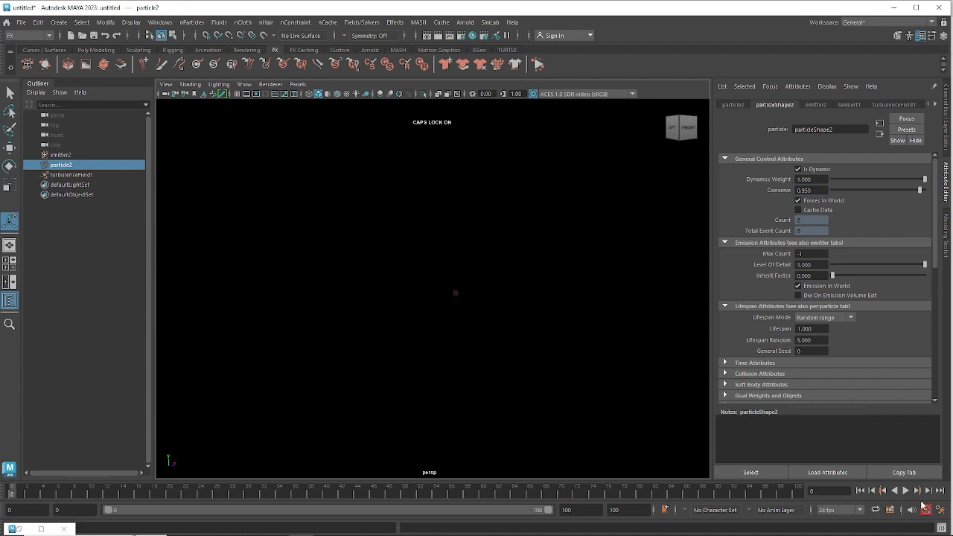
pyautogui.click(906, 491)
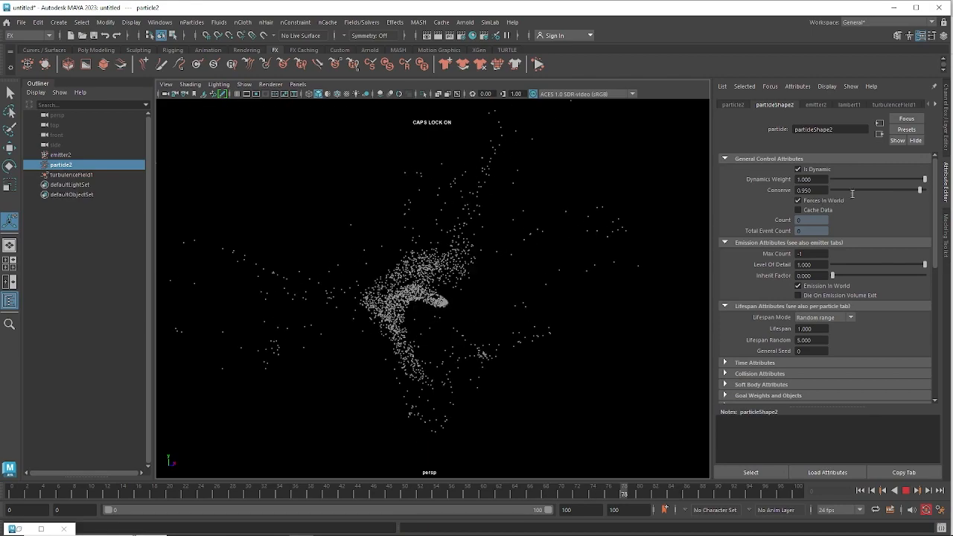
pyautogui.moveTo(921, 192); pyautogui.dragTo(922, 191)
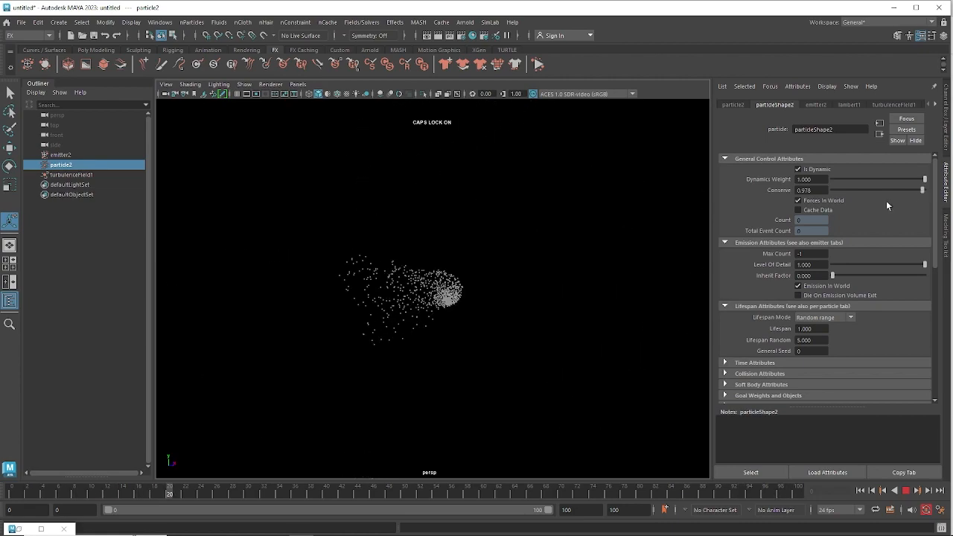
pyautogui.click(907, 491)
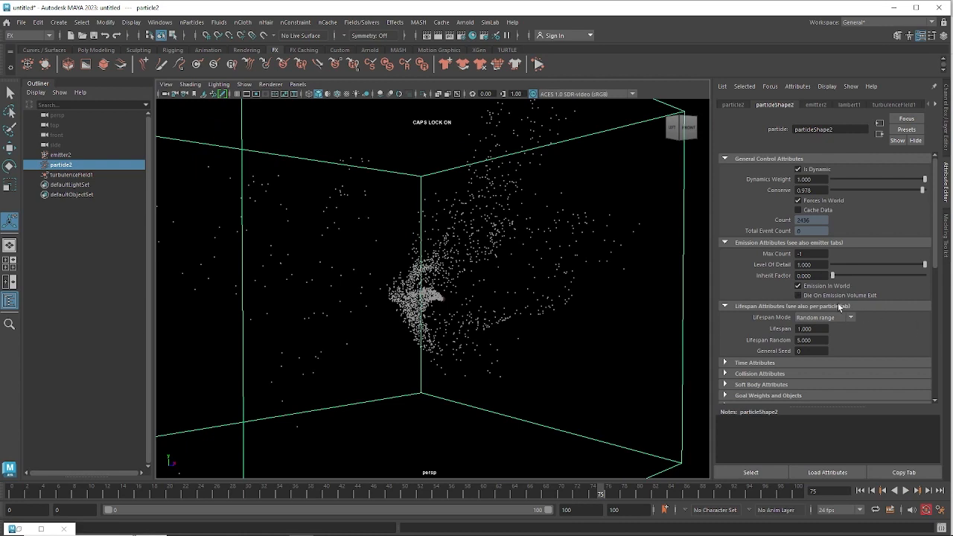
# Set the emitter's rate to 3000 particles per second and replay the simulation from the start.
pyautogui.click(61, 154)
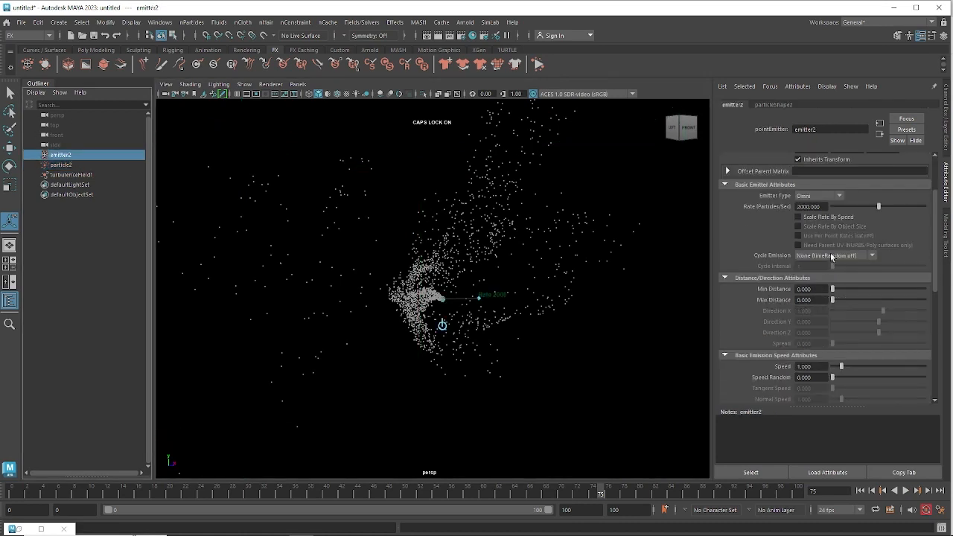
pyautogui.click(796, 207)
pyautogui.write('3')
pyautogui.press('Return')
pyautogui.click(861, 491)
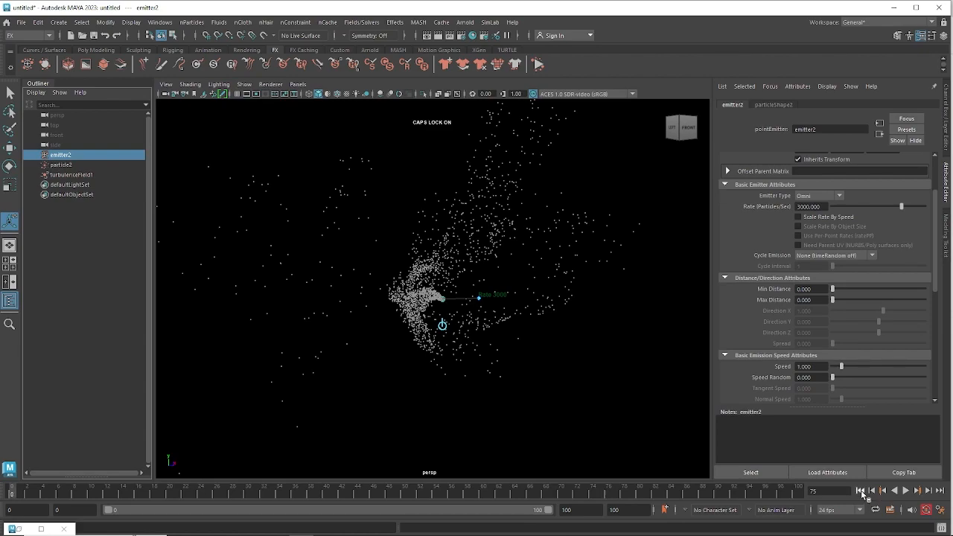
pyautogui.click(906, 490)
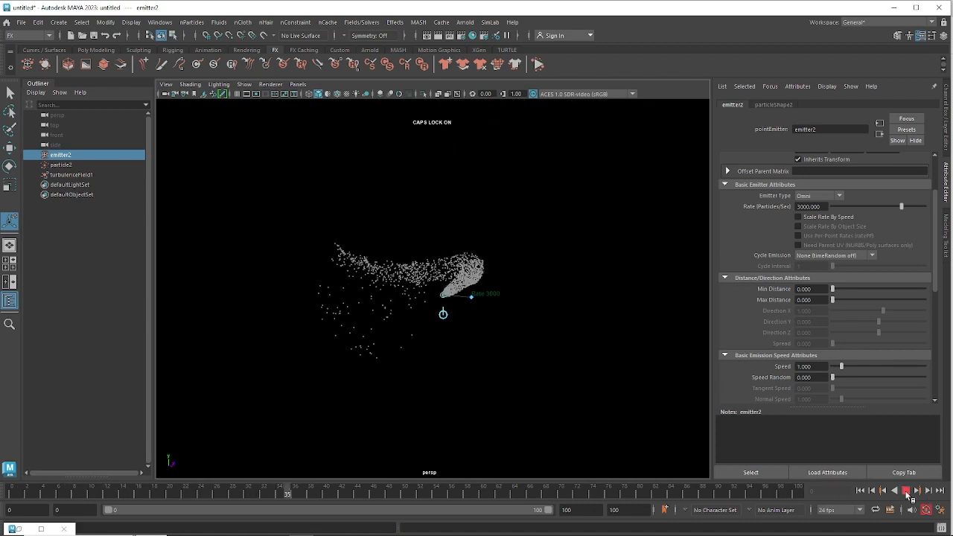
pyautogui.press('Escape')
# Select the particles and add a per-object colour attribute to their shape.
pyautogui.click(472, 210)
pyautogui.click(472, 243)
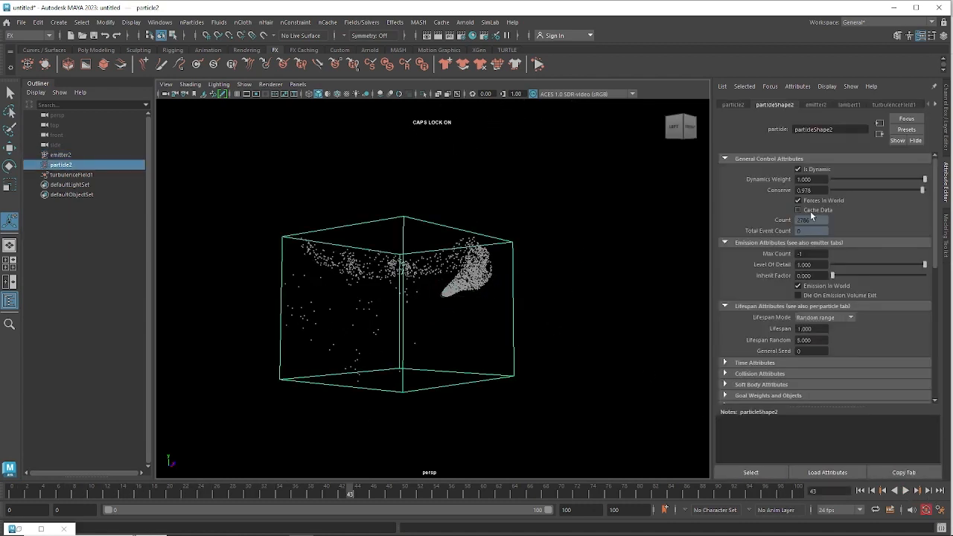
pyautogui.scroll(-8, 929, 226)
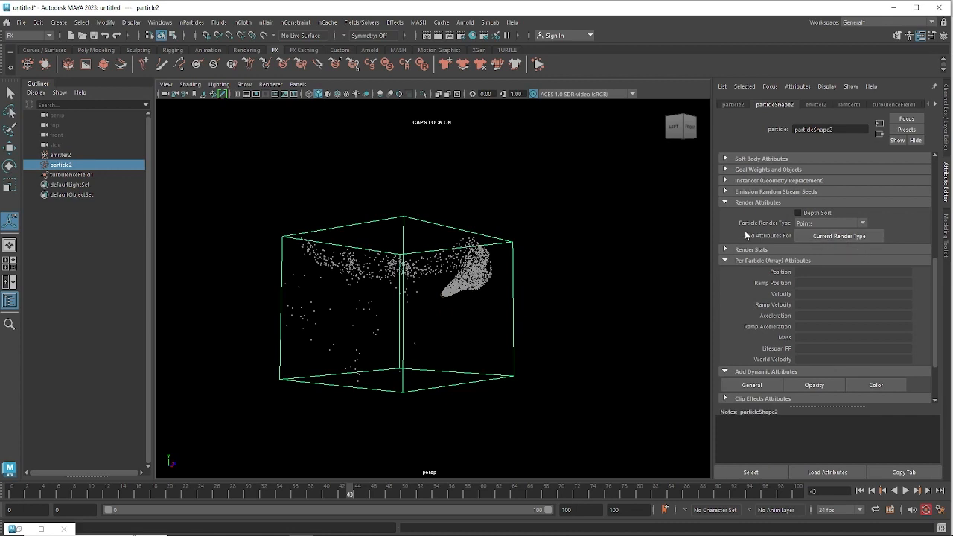
pyautogui.scroll(-2, 923, 298)
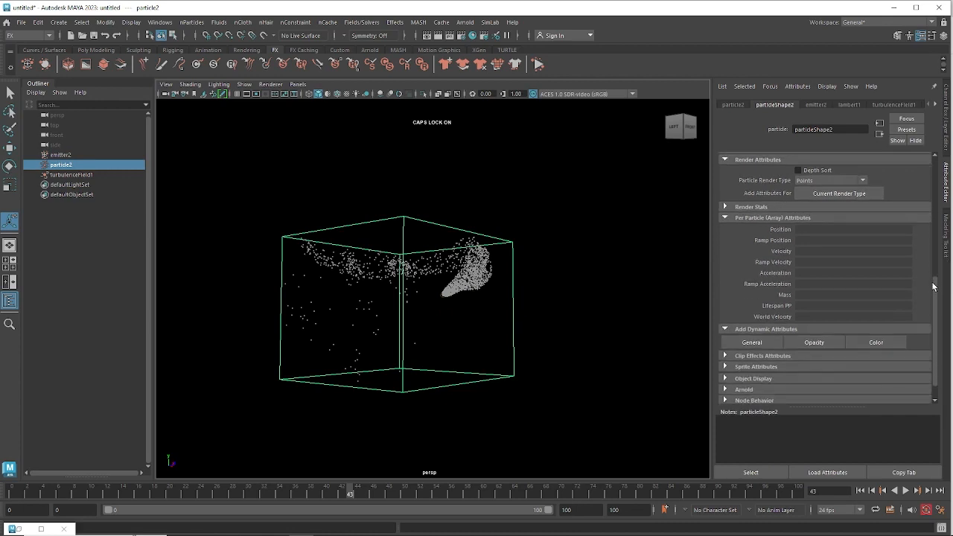
pyautogui.click(872, 332)
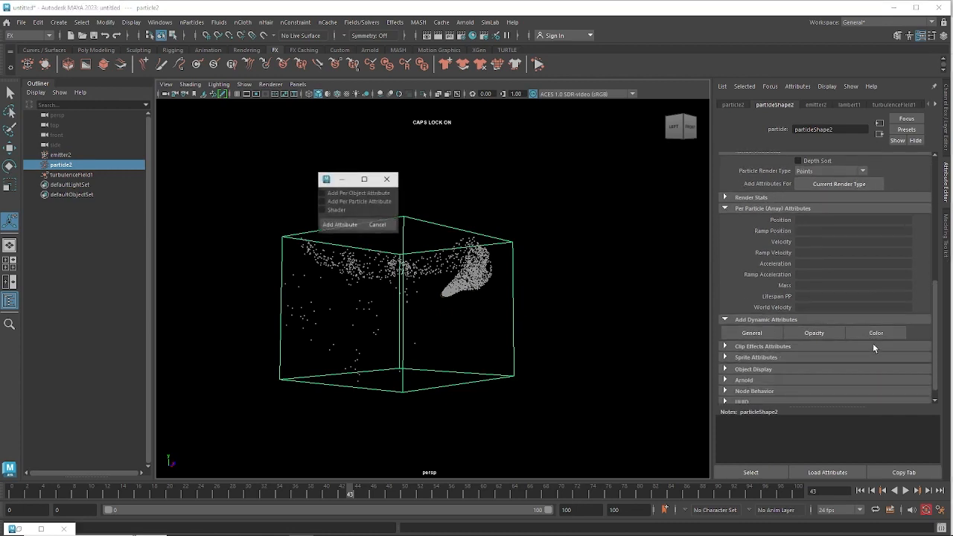
pyautogui.scroll(2, 935, 311)
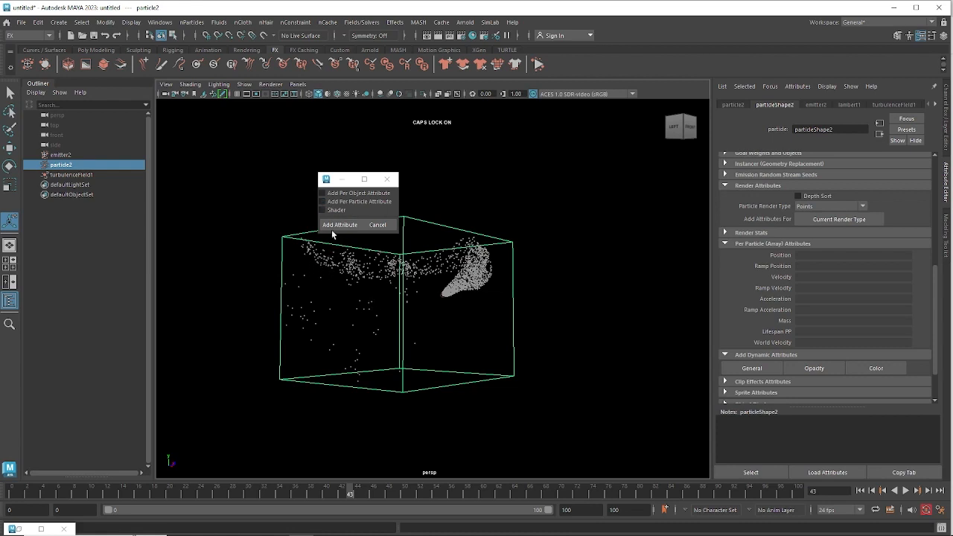
pyautogui.click(322, 193)
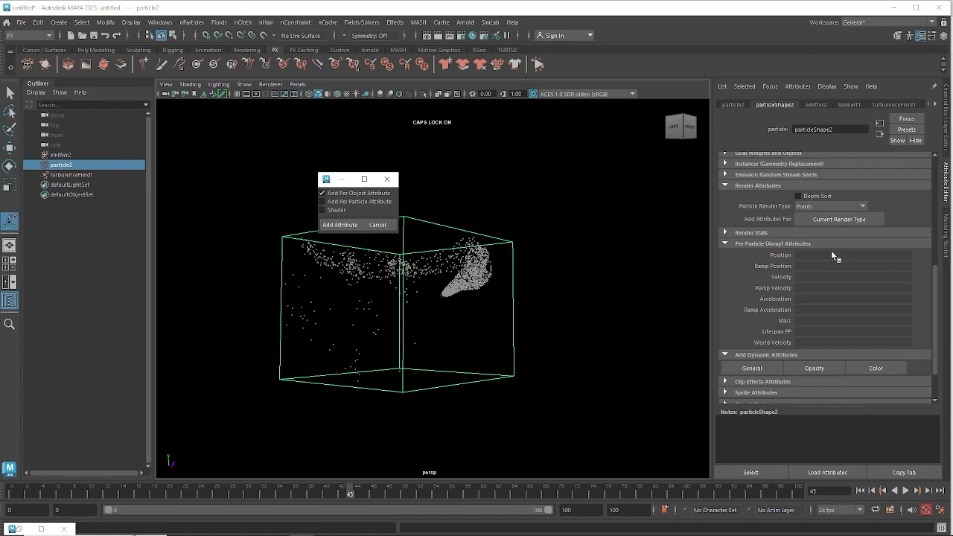
pyautogui.click(337, 225)
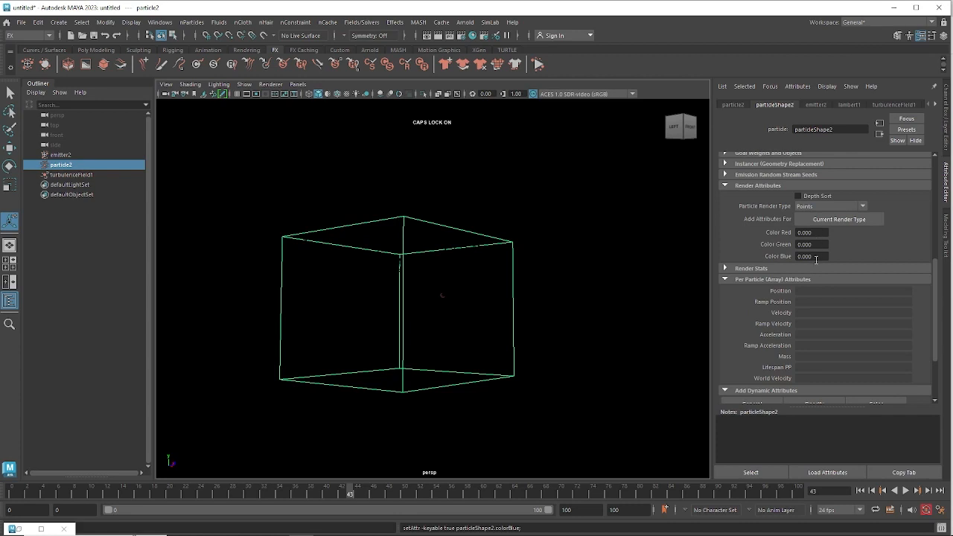
# Colour the particles yellow by setting Color Red to 1 and Color Green to 1.
pyautogui.click(814, 233)
pyautogui.write('1')
pyautogui.click(812, 244)
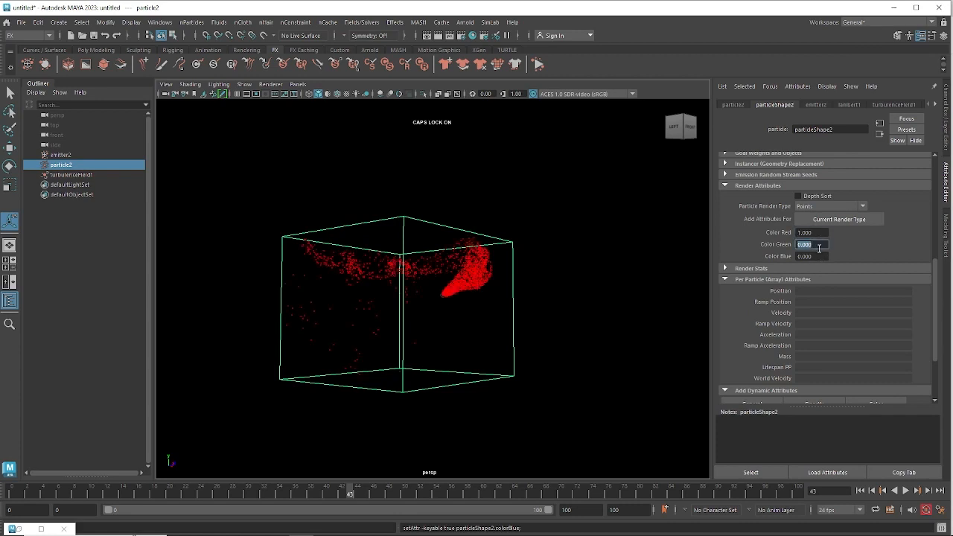
pyautogui.write('1')
pyautogui.press('Return')
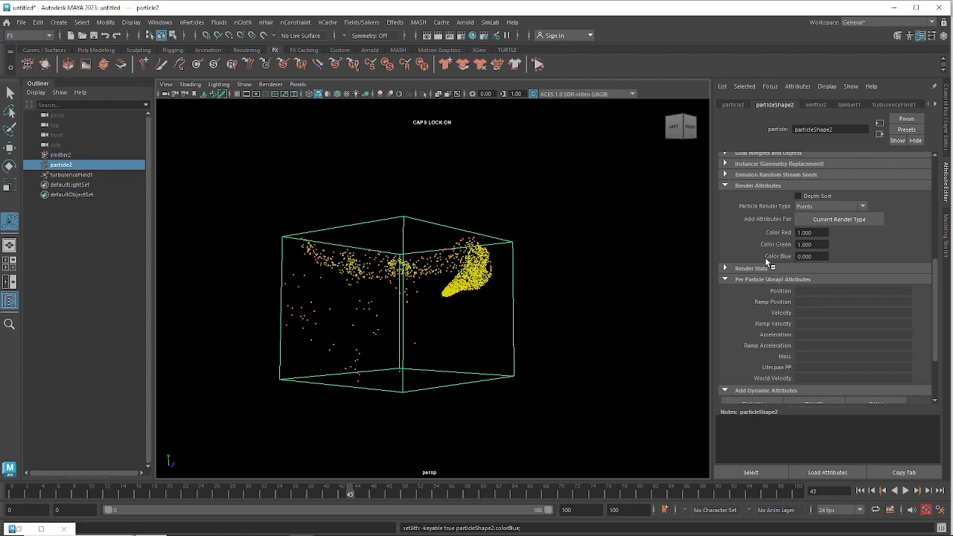
pyautogui.keyDown('alt'); pyautogui.moveTo(570, 217); pyautogui.dragTo(539, 214); pyautogui.keyUp('alt')
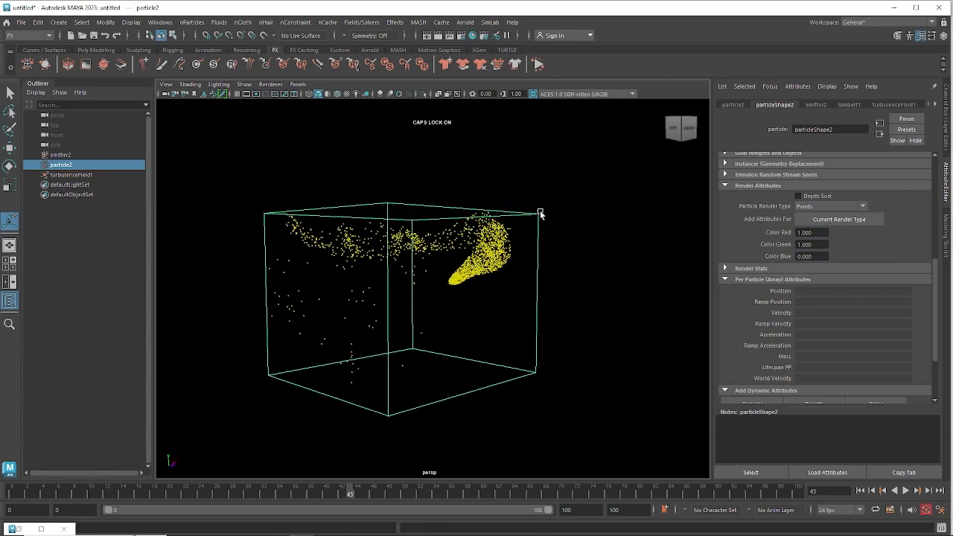
# Add the render attributes for the particles' current Points render type.
pyautogui.click(819, 233)
pyautogui.click(819, 245)
pyautogui.click(843, 219)
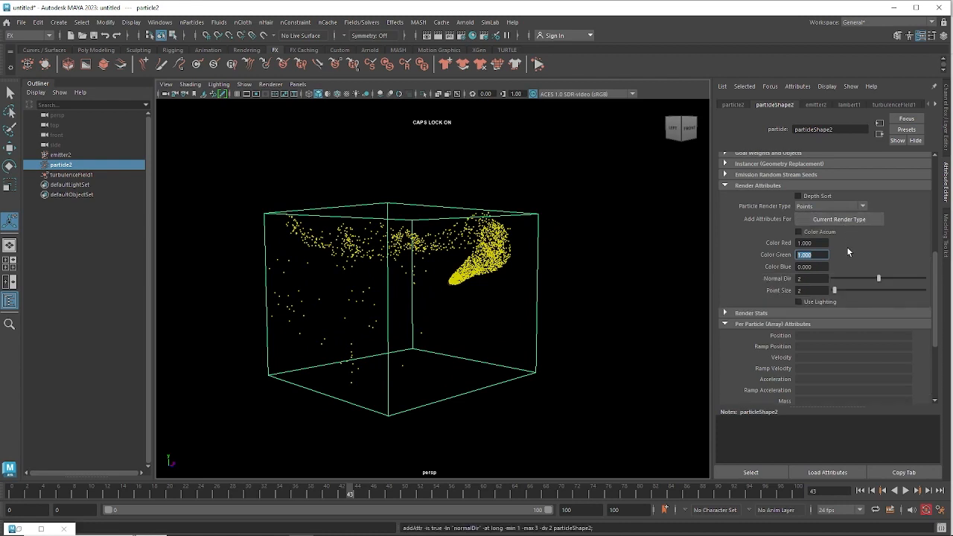
# Switch the particle render type to MultiStreak and add its render attributes.
pyautogui.click(808, 208)
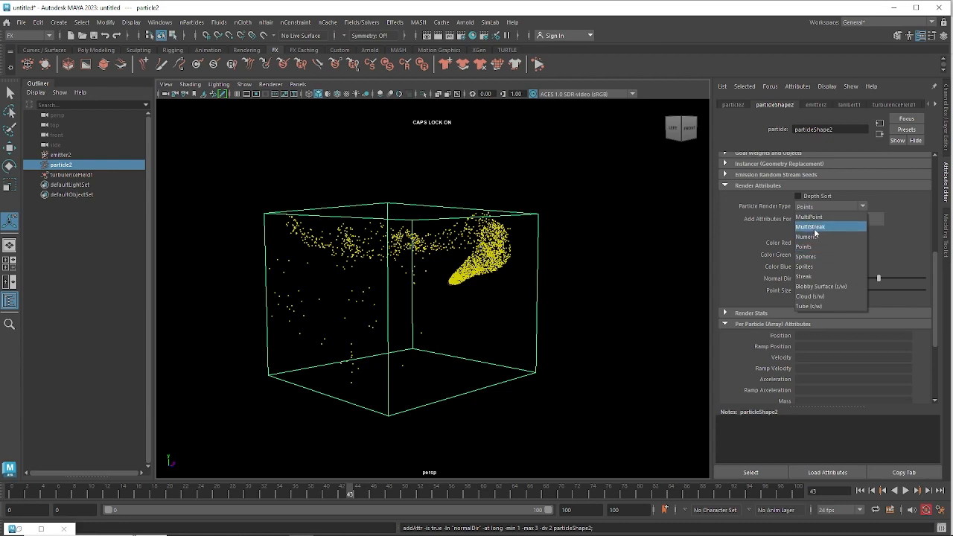
pyautogui.click(815, 230)
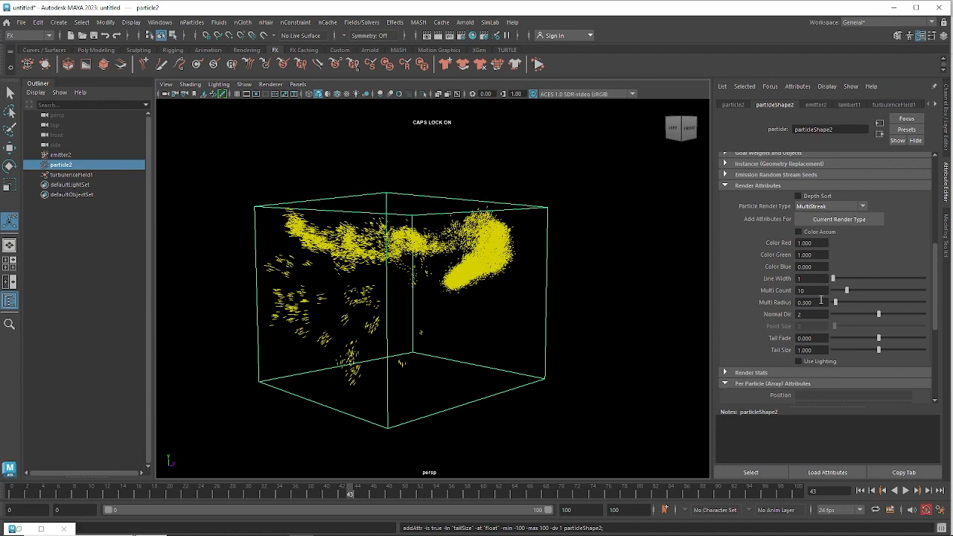
# Try the Spheres render type with its render attributes added and the sphere radius reduced to 0.14.
pyautogui.click(819, 208)
pyautogui.click(821, 257)
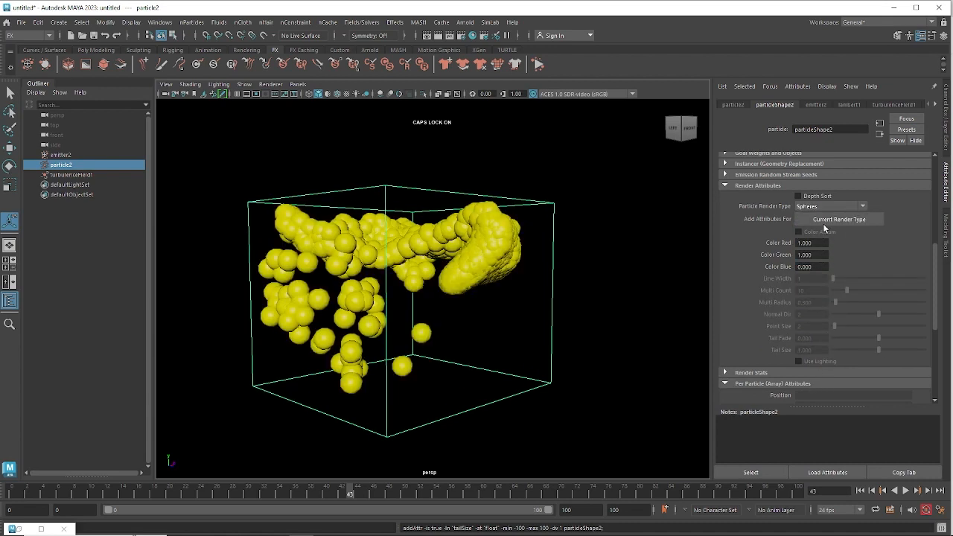
pyautogui.click(826, 224)
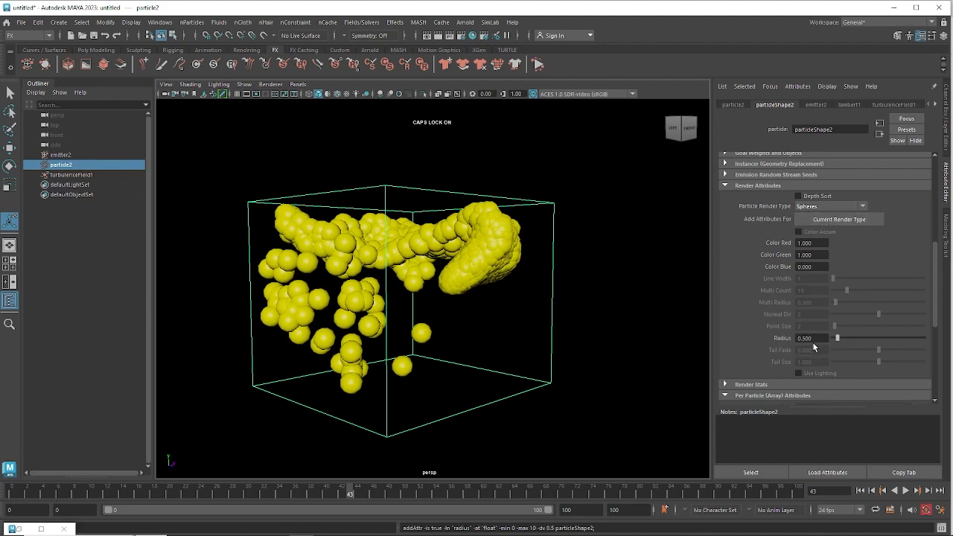
pyautogui.keyDown('ctrl'); pyautogui.moveTo(819, 341); pyautogui.dragTo(802, 342); pyautogui.keyUp('ctrl')
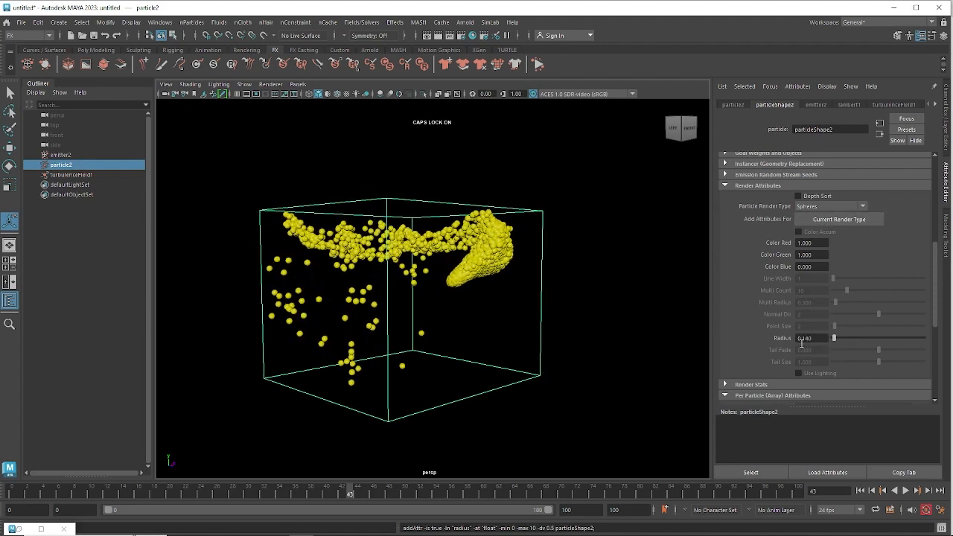
# Set the particle render type back to Points and enable Color Accum.
pyautogui.click(826, 207)
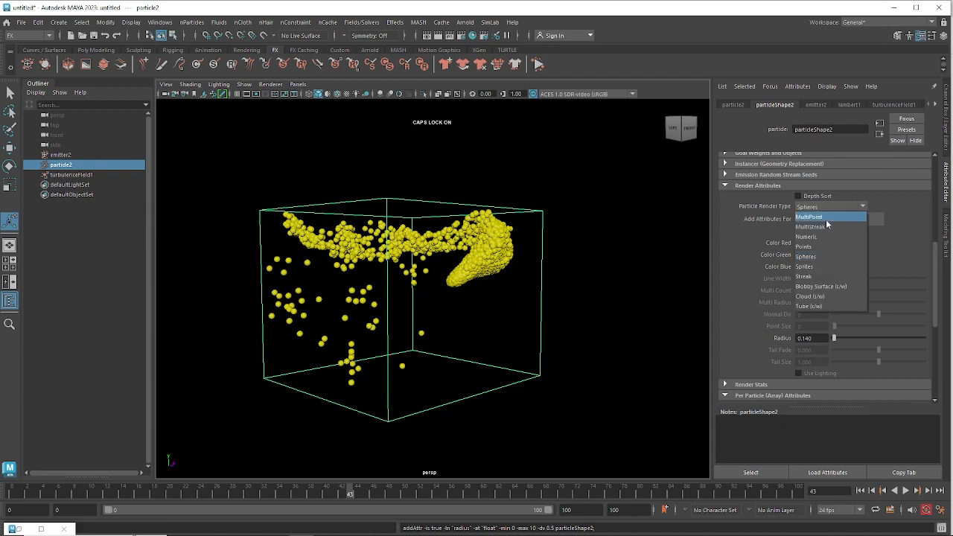
pyautogui.click(823, 248)
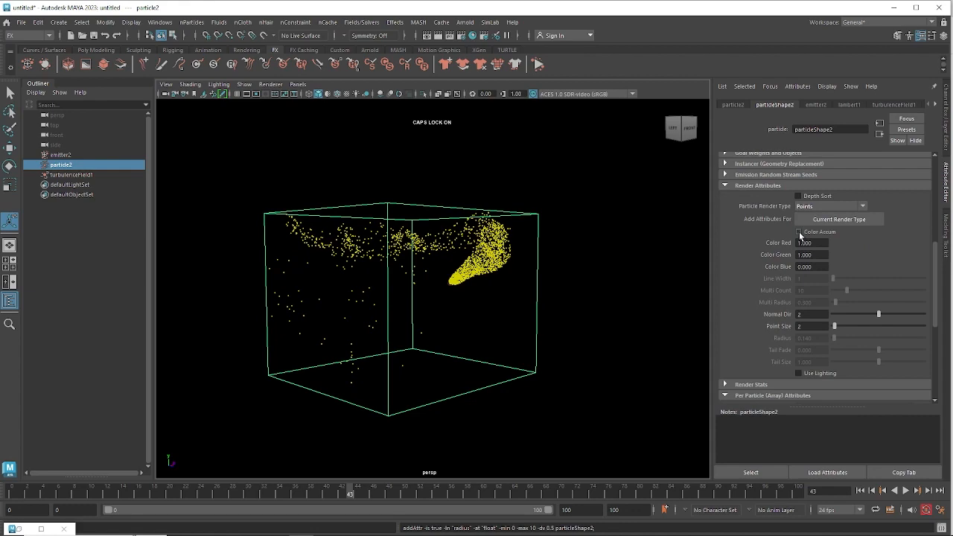
pyautogui.click(799, 232)
pyautogui.keyDown('alt'); pyautogui.moveTo(487, 280); pyautogui.dragTo(502, 267); pyautogui.keyUp('alt')
pyautogui.keyDown('alt'); pyautogui.moveTo(502, 267); pyautogui.dragTo(539, 286, button='right'); pyautogui.keyUp('alt')
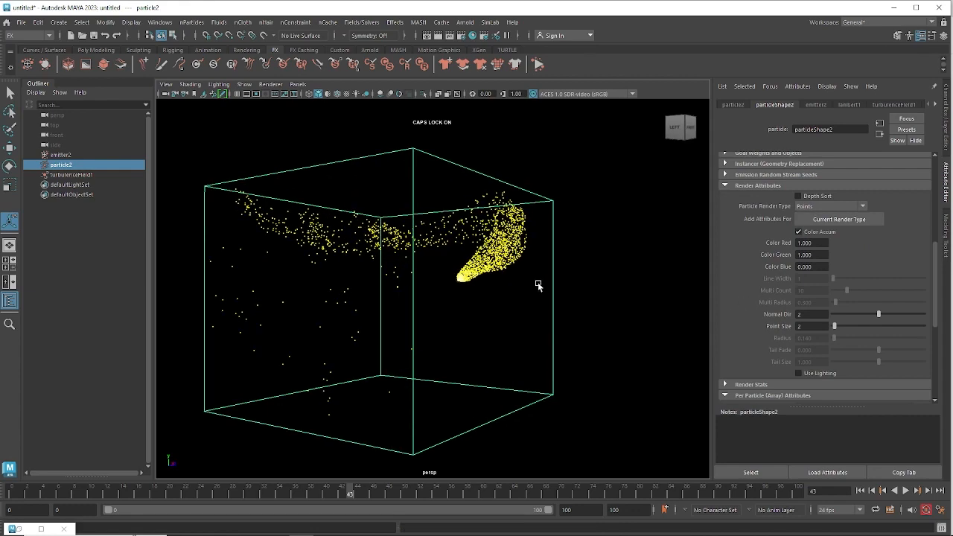
pyautogui.keyDown('alt'); pyautogui.moveTo(539, 285); pyautogui.dragTo(520, 289); pyautogui.keyUp('alt')
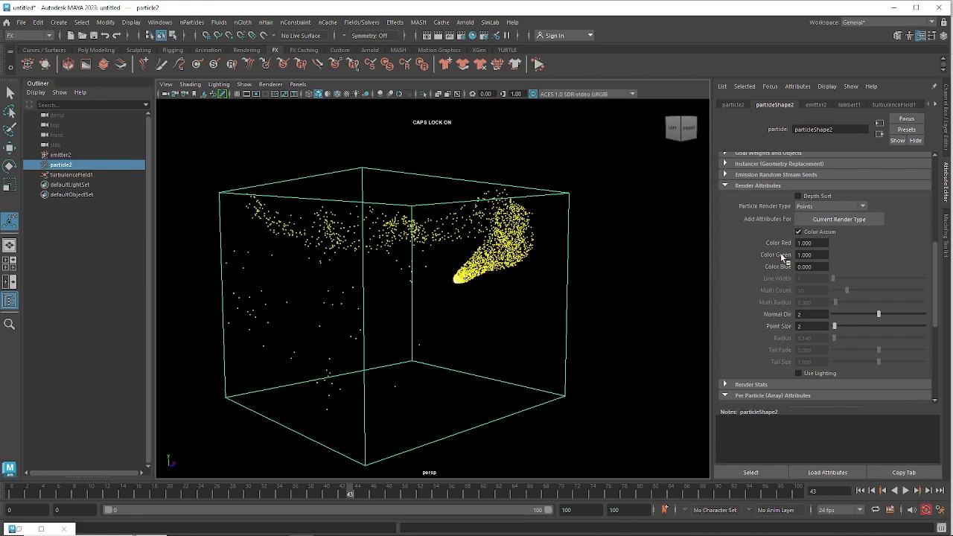
# Compare the yellow particles with Color Accum off and on, leave it on, and examine the dense emission area at different distances.
pyautogui.click(798, 232)
pyautogui.click(799, 232)
pyautogui.click(799, 232)
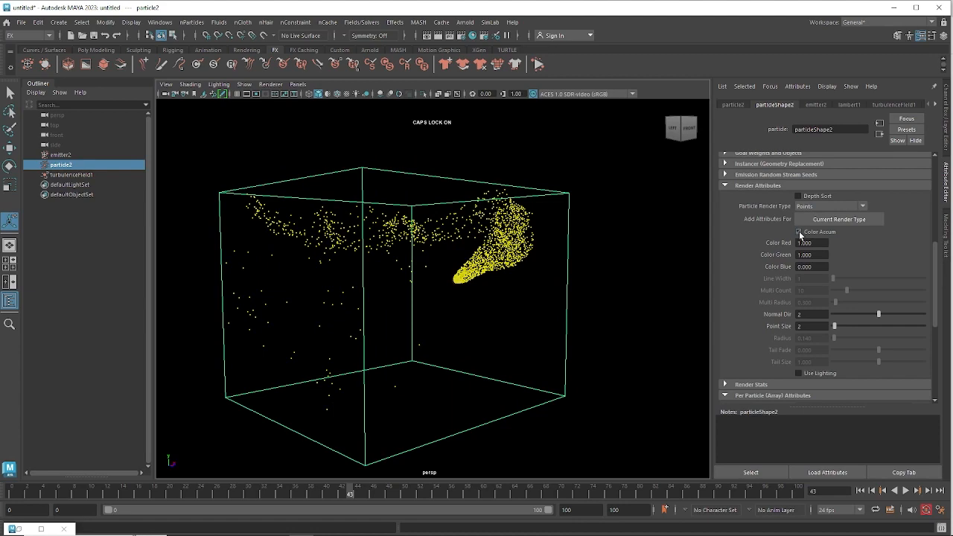
pyautogui.click(799, 233)
pyautogui.keyDown('alt'); pyautogui.moveTo(466, 315); pyautogui.dragTo(653, 361, button='right'); pyautogui.keyUp('alt')
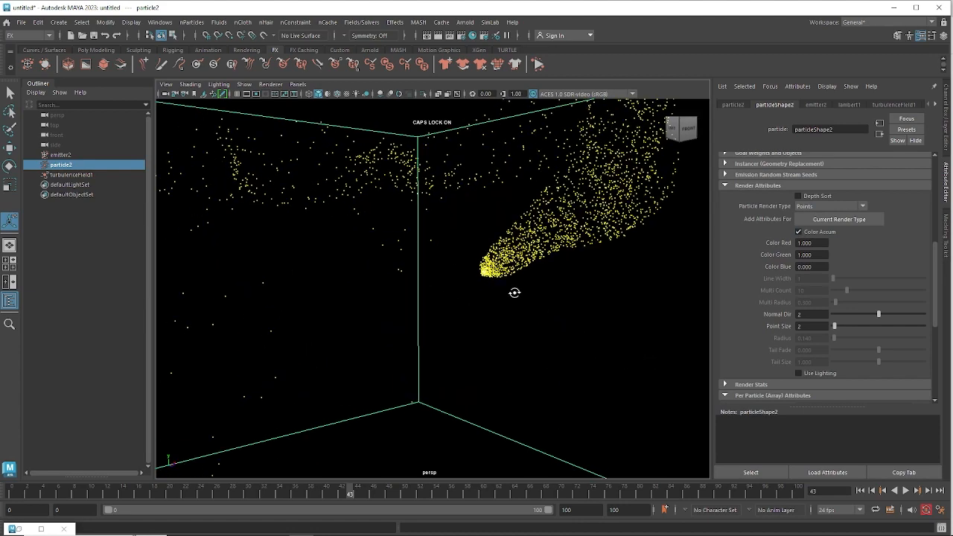
pyautogui.keyDown('alt'); pyautogui.moveTo(513, 291); pyautogui.dragTo(266, 240, button='right'); pyautogui.keyUp('alt')
pyautogui.keyDown('alt'); pyautogui.moveTo(547, 279); pyautogui.dragTo(425, 287, button='right'); pyautogui.keyUp('alt')
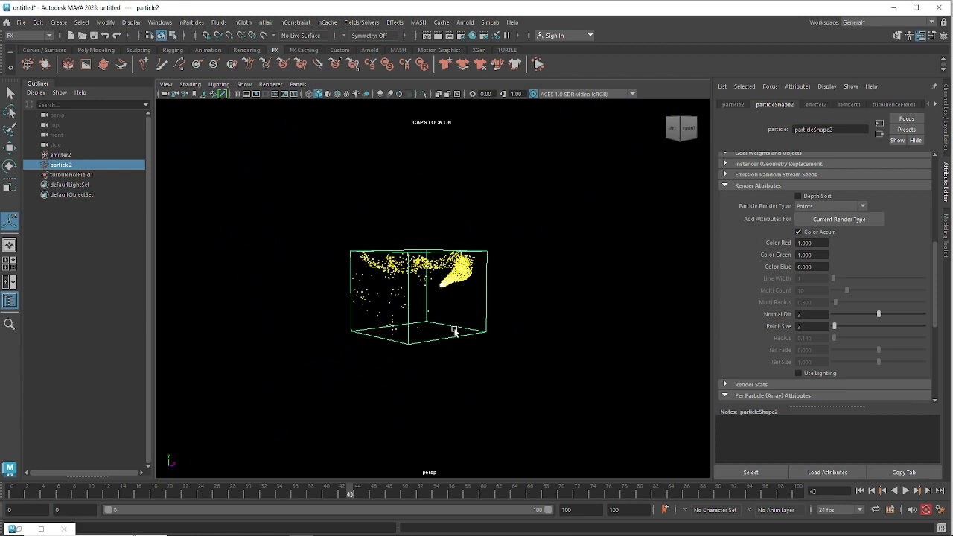
# Shift the particle colour towards red-orange by lowering Color Green to 0.13.
pyautogui.keyDown('alt'); pyautogui.moveTo(450, 325); pyautogui.dragTo(491, 306, button='right'); pyautogui.keyUp('alt')
pyautogui.keyDown('alt'); pyautogui.moveTo(455, 306); pyautogui.dragTo(442, 295); pyautogui.keyUp('alt')
pyautogui.keyDown('alt'); pyautogui.moveTo(443, 296); pyautogui.dragTo(500, 306, button='right'); pyautogui.keyUp('alt')
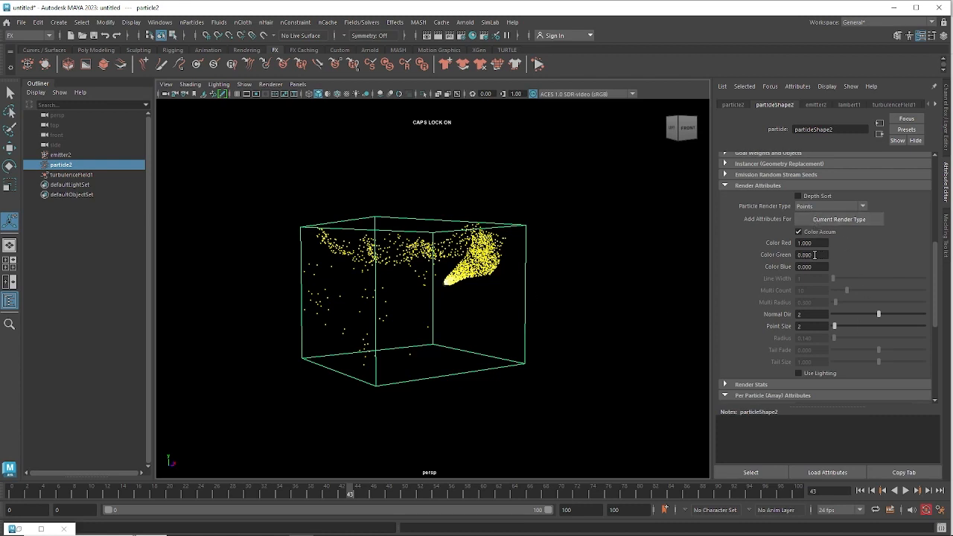
pyautogui.keyDown('ctrl'); pyautogui.moveTo(812, 257); pyautogui.dragTo(810, 257); pyautogui.keyUp('ctrl')
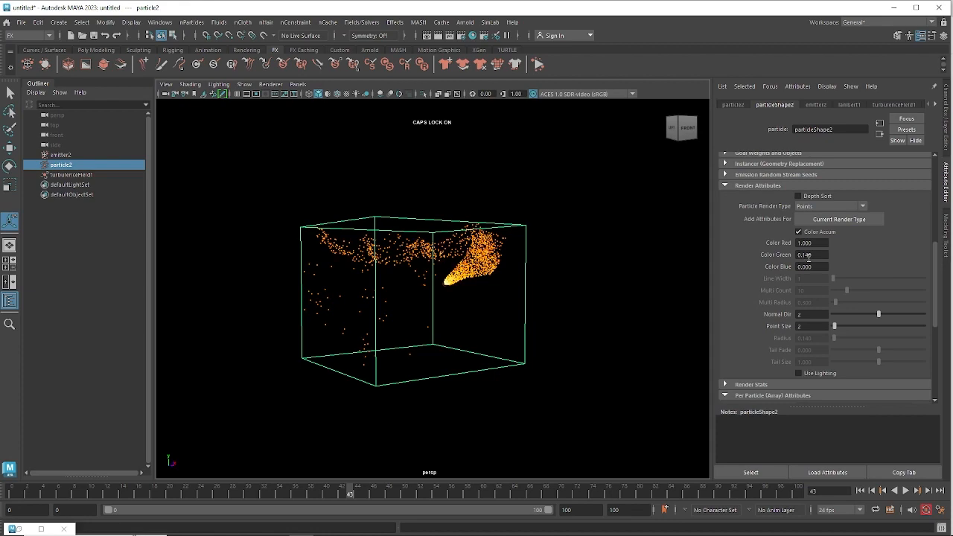
pyautogui.keyDown('alt'); pyautogui.moveTo(552, 316); pyautogui.dragTo(580, 318); pyautogui.keyUp('alt')
pyautogui.scroll(3, 543, 315)
# Compare the red-orange particles with Color Accum off and on, leaving it enabled.
pyautogui.click(810, 233)
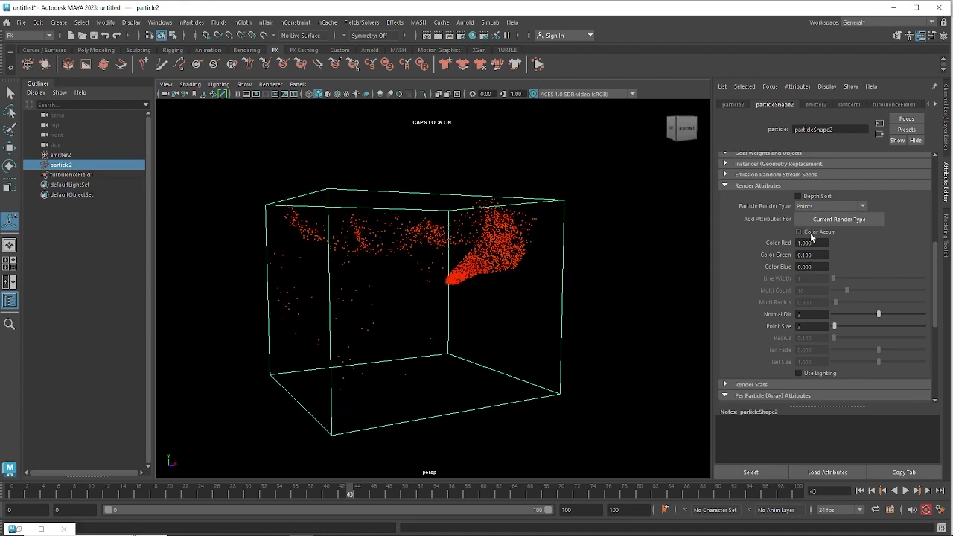
pyautogui.click(811, 233)
pyautogui.click(811, 233)
pyautogui.click(811, 233)
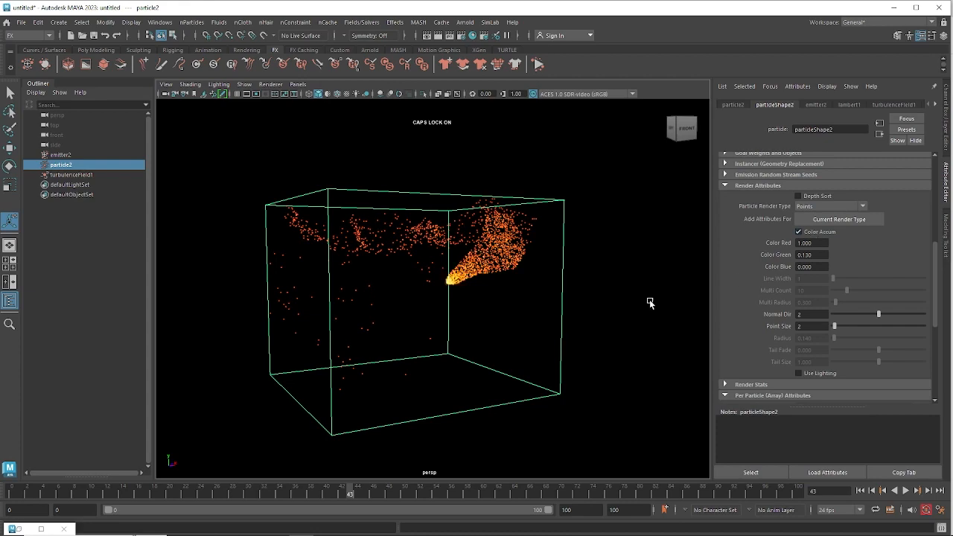
pyautogui.keyDown('alt'); pyautogui.moveTo(649, 302); pyautogui.dragTo(633, 334); pyautogui.keyUp('alt')
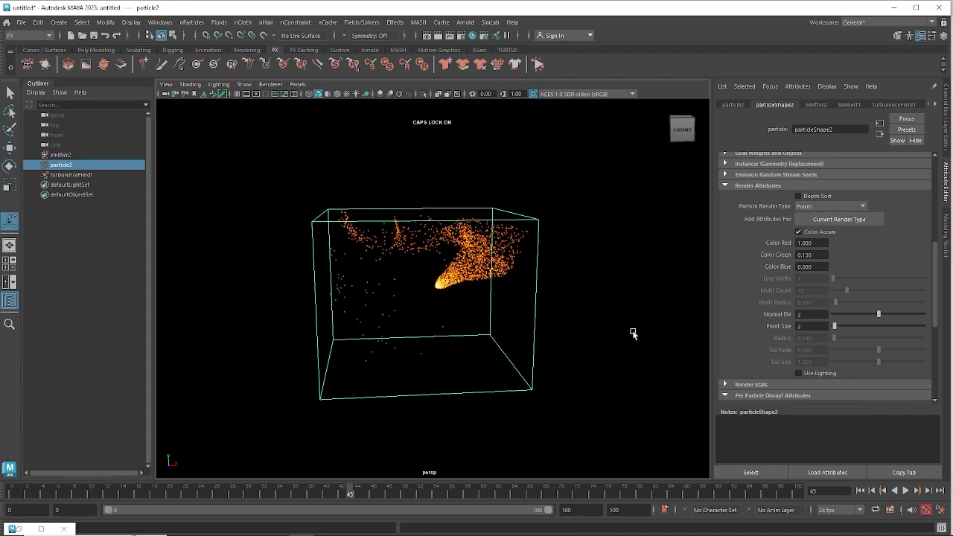
# Play the simulation onward from the current frame, stop it at frame 85, and inspect the glowing particle stream.
pyautogui.click(906, 490)
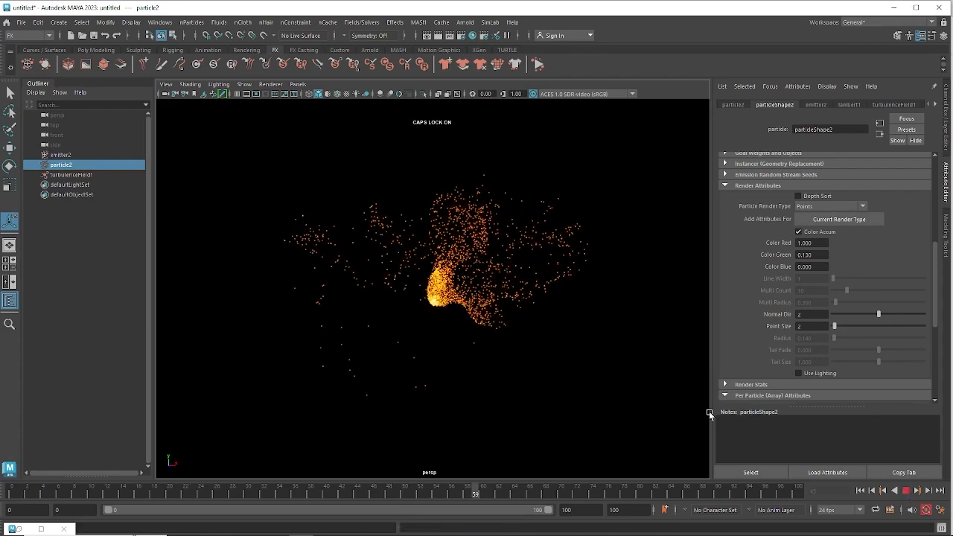
pyautogui.click(906, 493)
pyautogui.keyDown('alt'); pyautogui.moveTo(500, 293); pyautogui.dragTo(552, 290); pyautogui.keyUp('alt')
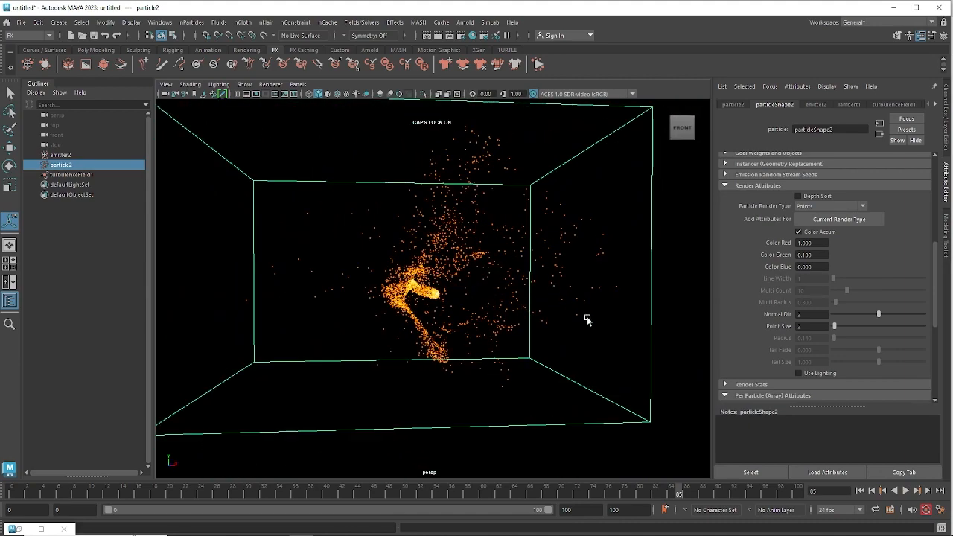